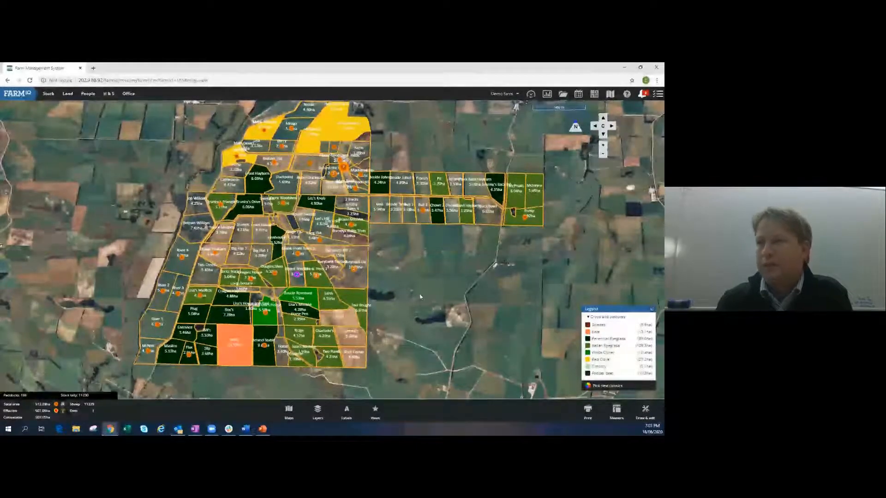
- Open the farm's admin settings and review the Preferences section down to the pasture growth rate table
drag(406, 274, 406, 285)
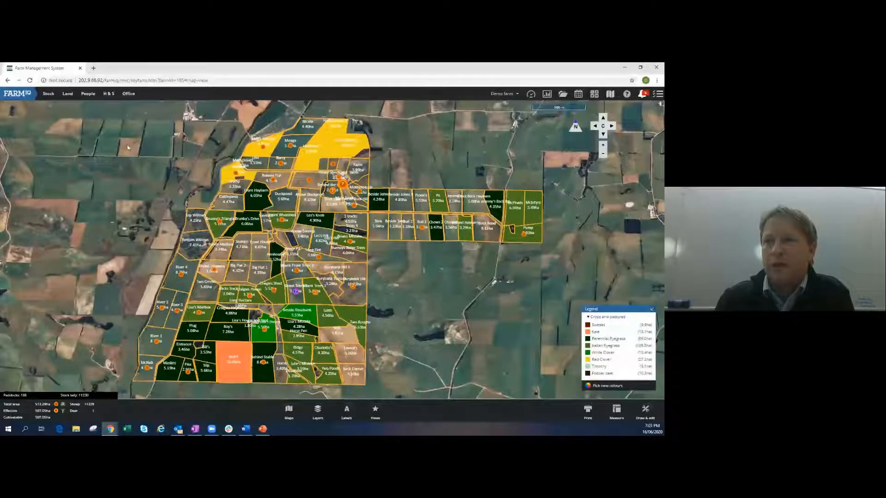
click(129, 94)
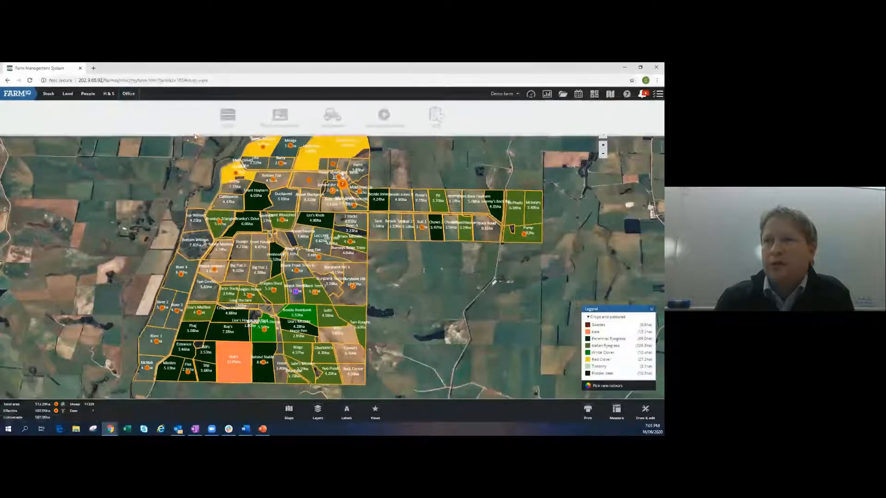
click(228, 115)
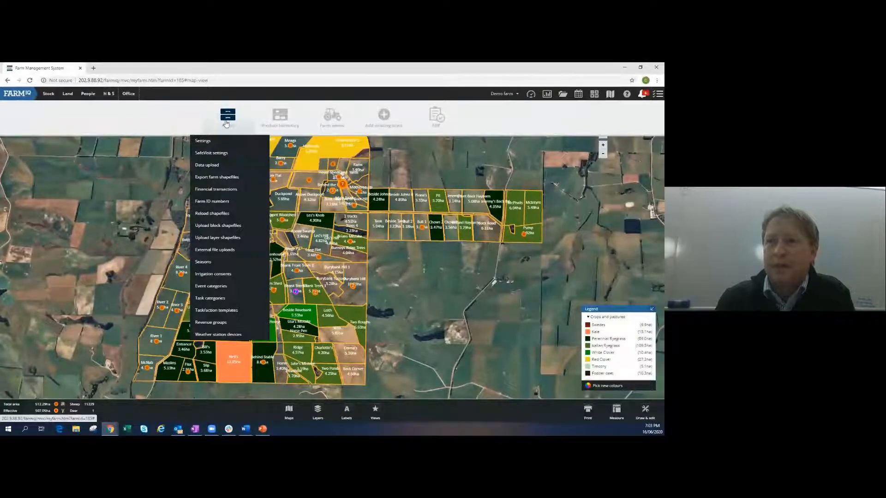
mouse_move(226, 125)
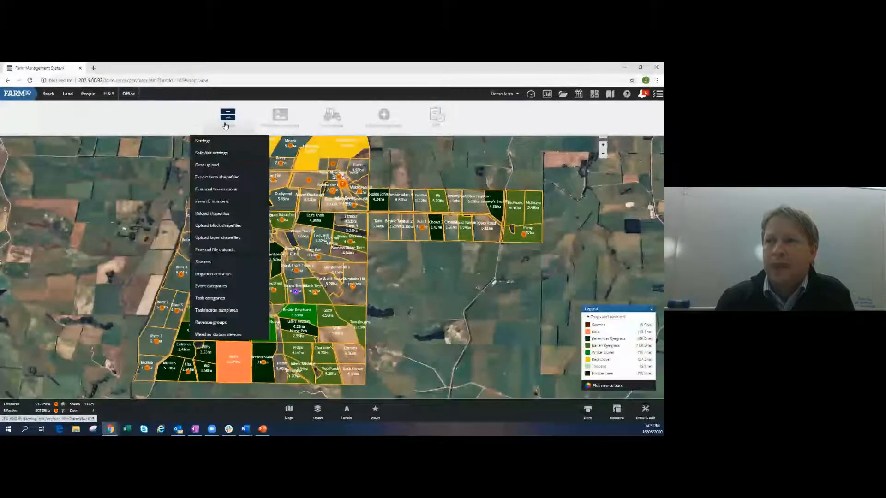
click(214, 144)
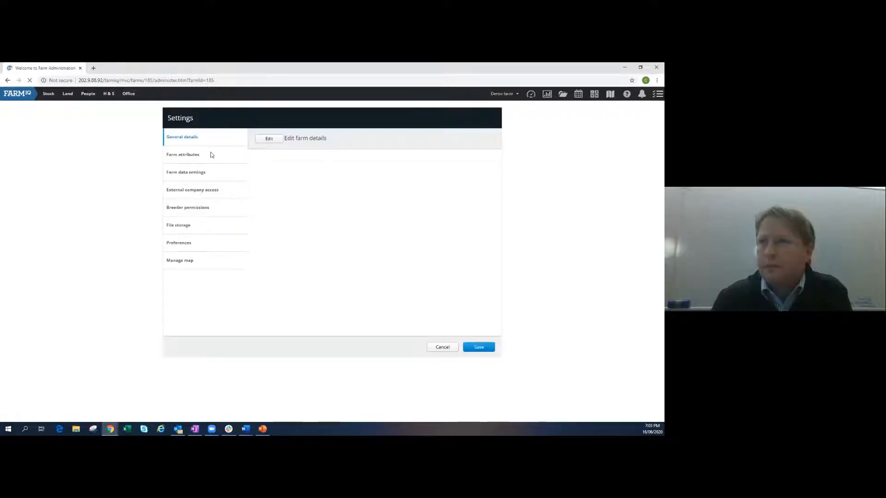
click(179, 245)
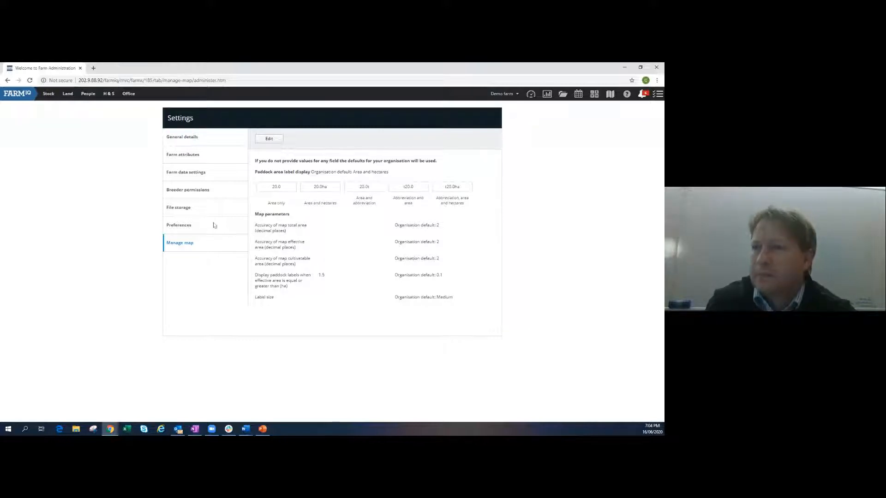
click(181, 229)
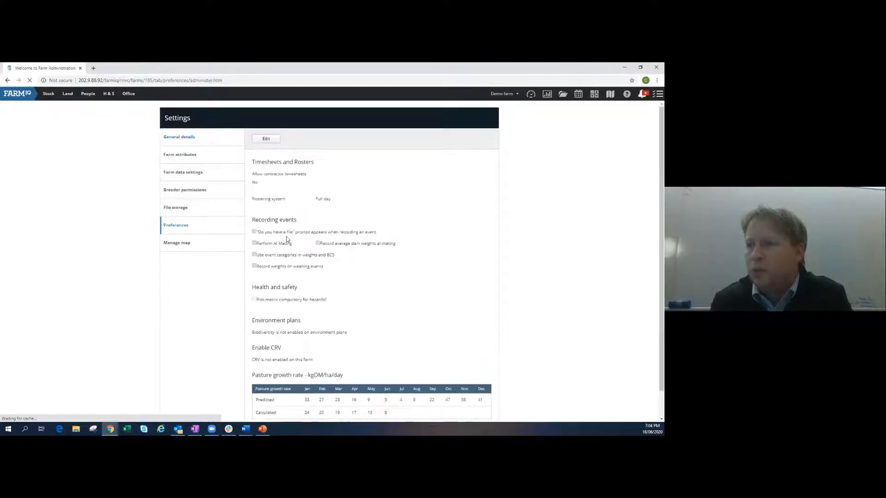
scroll(388, 241, down, 1)
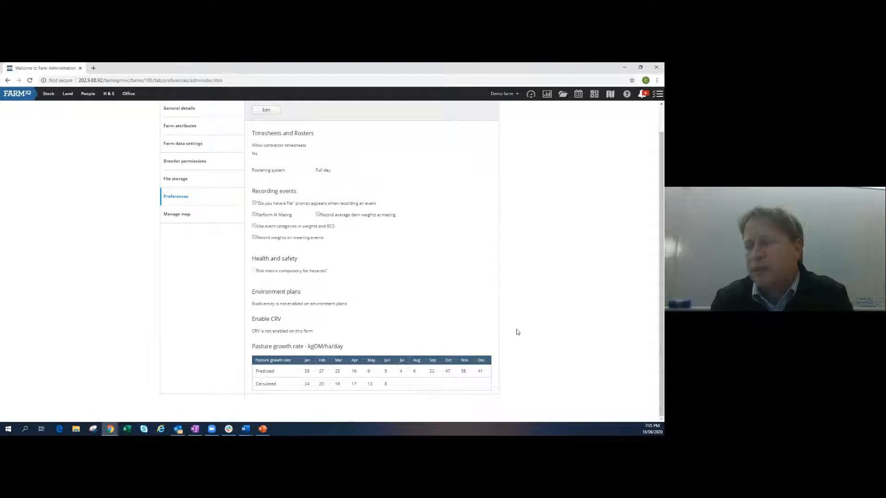
scroll(518, 332, up, 1)
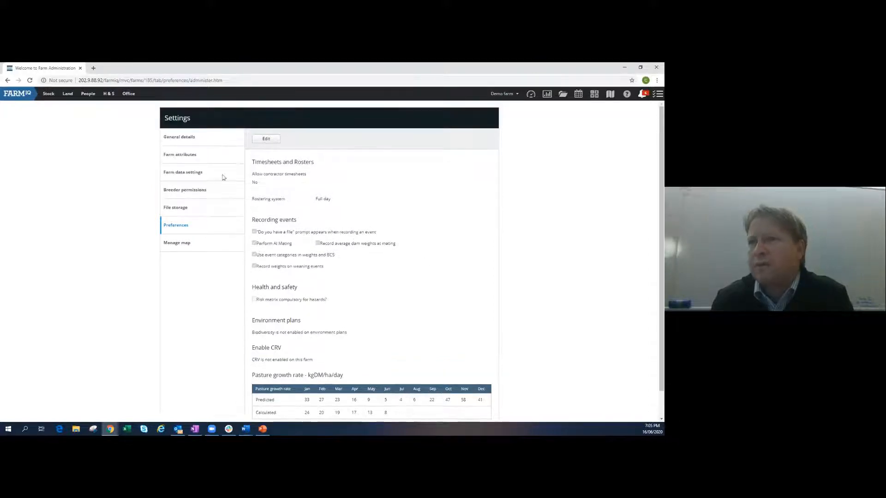
- Open the feed category of the product inventory and examine the batch details of Baleage and Grain
mouse_move(129, 95)
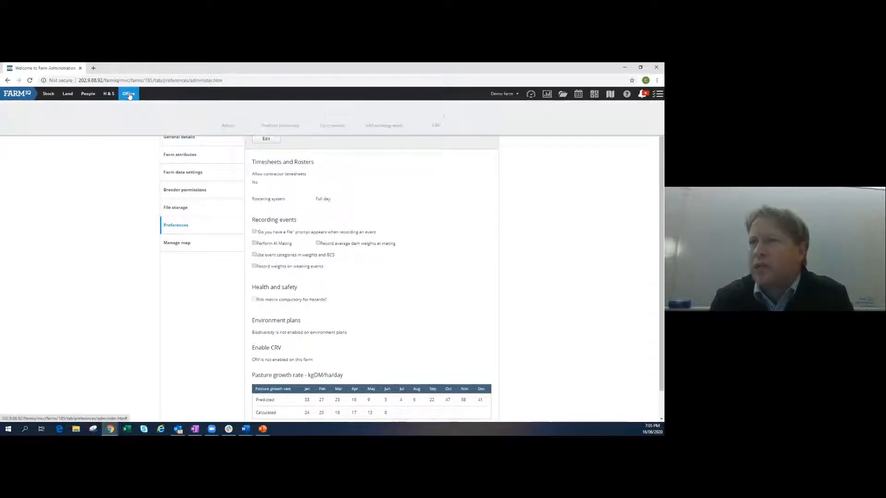
mouse_move(277, 119)
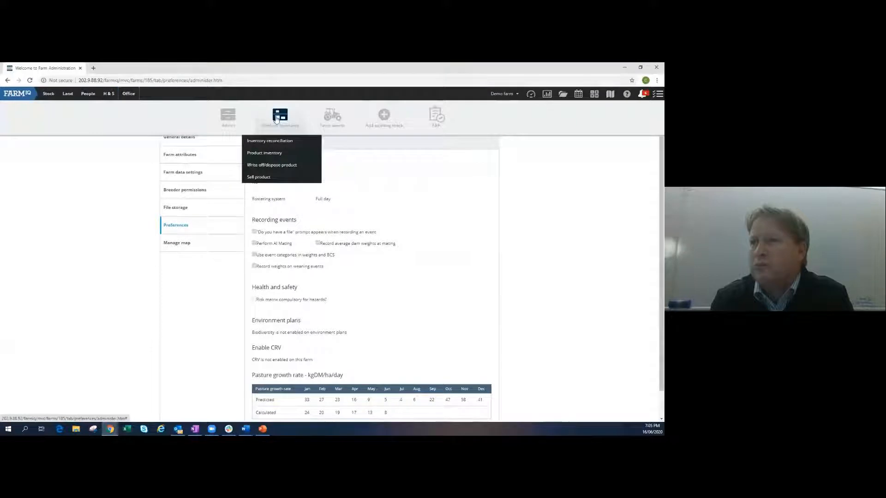
click(276, 152)
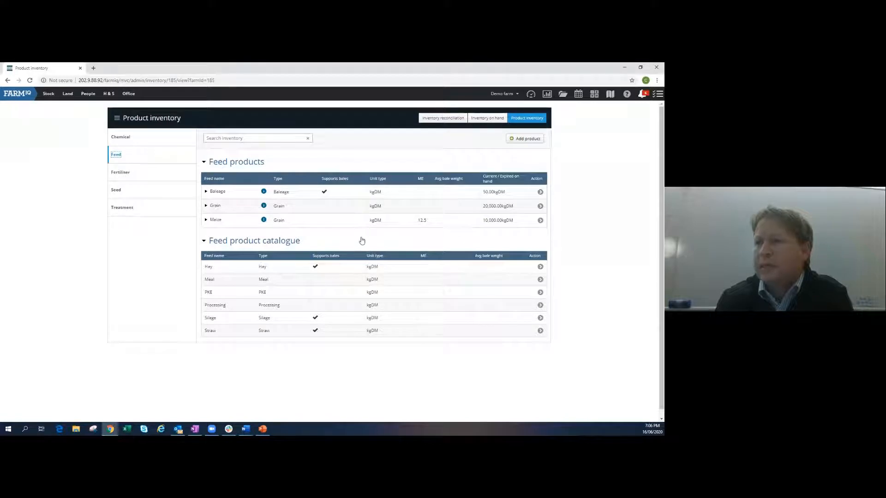
click(206, 192)
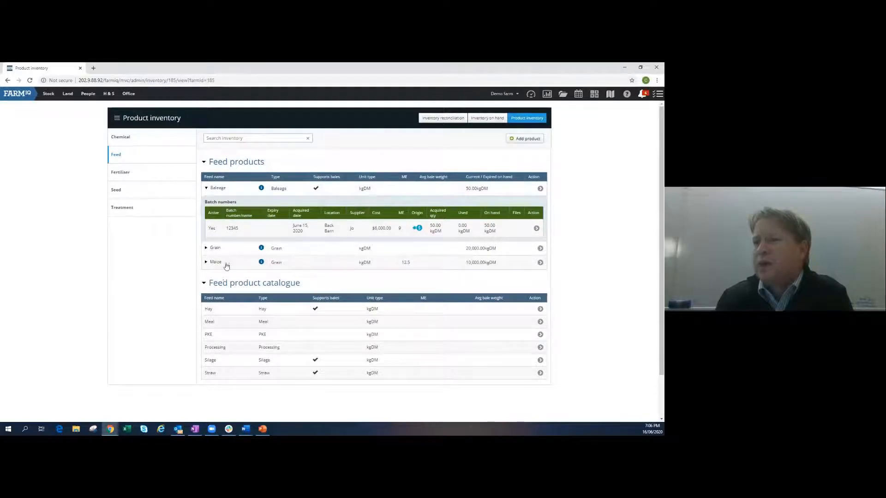
click(206, 248)
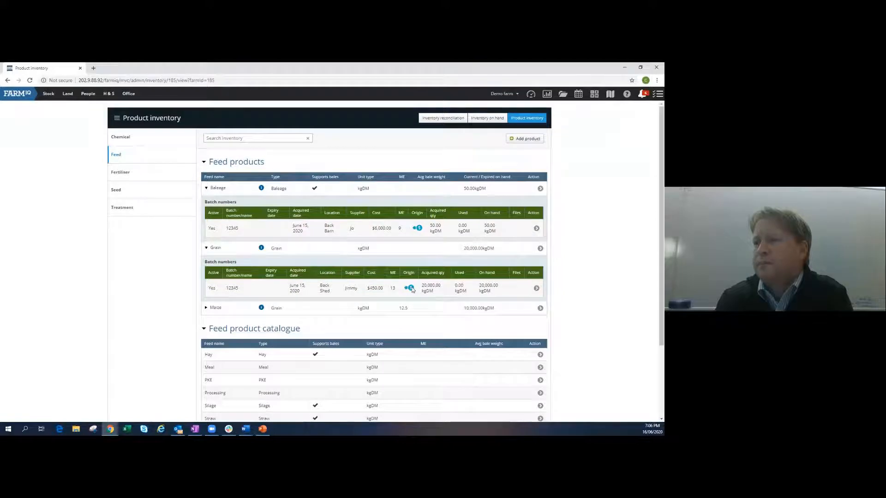
click(207, 248)
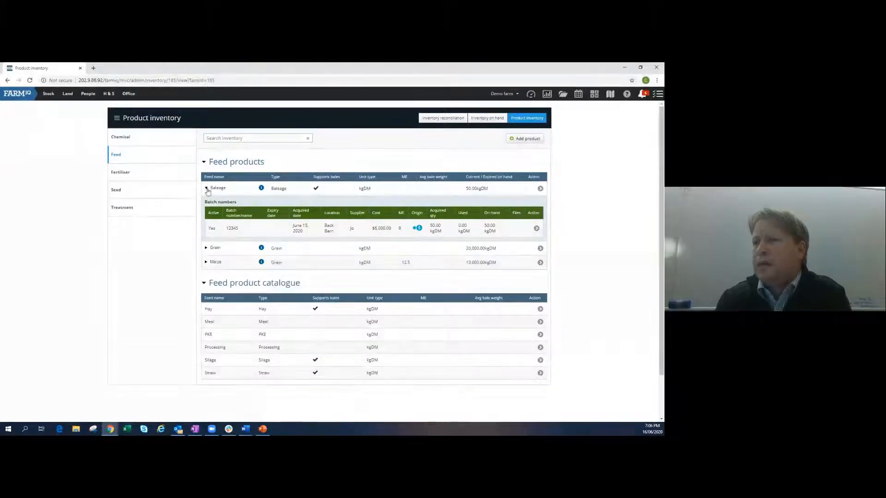
click(206, 188)
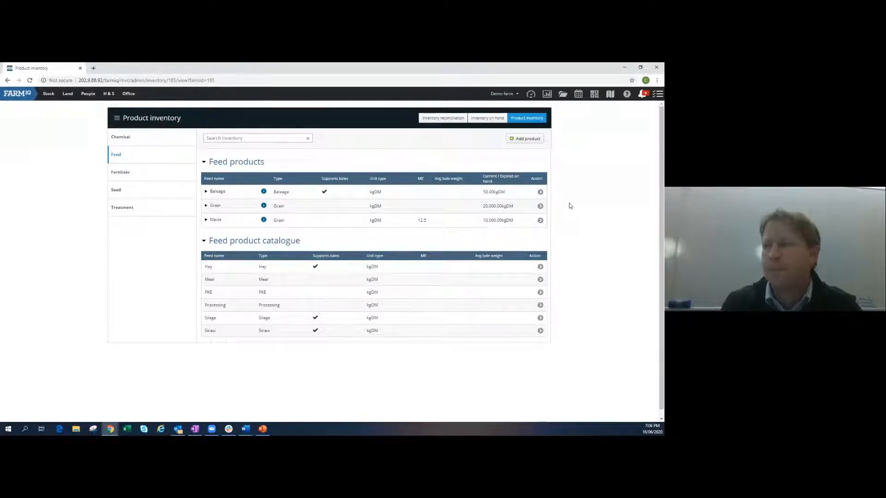
- Add a new plan in the Feed planner tool and name it "Tuesday Webinar"
click(594, 96)
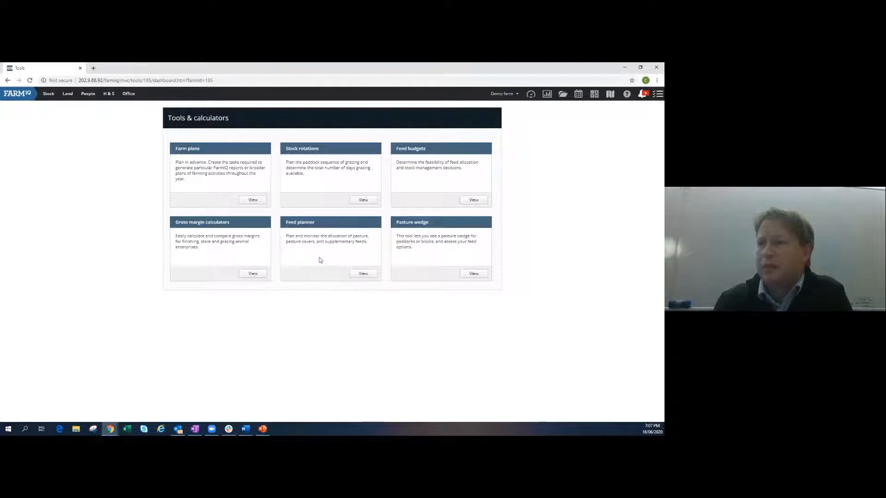
click(364, 274)
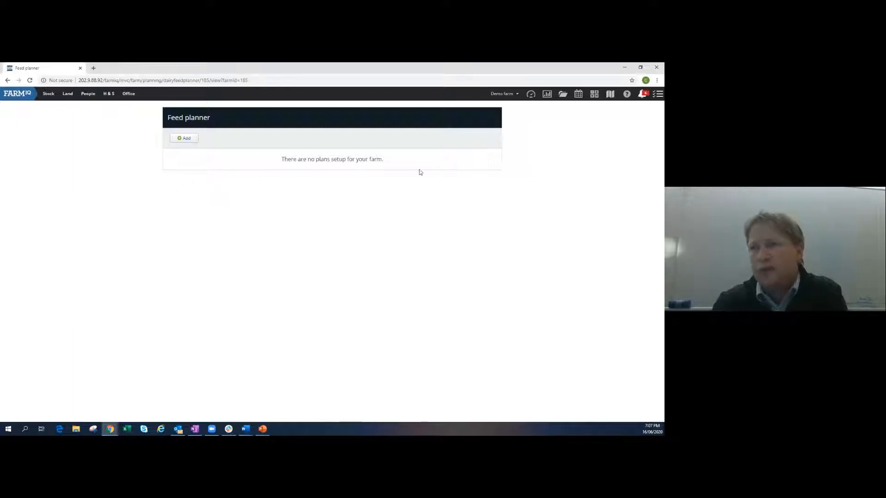
click(187, 138)
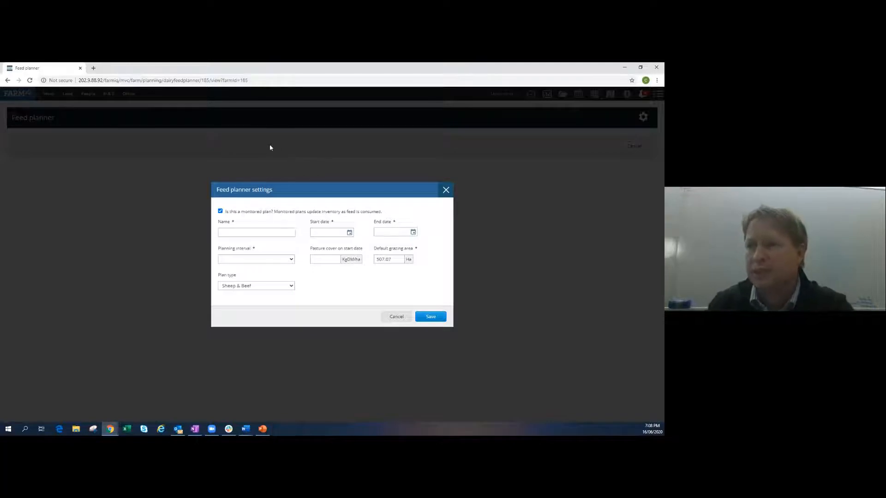
click(269, 232)
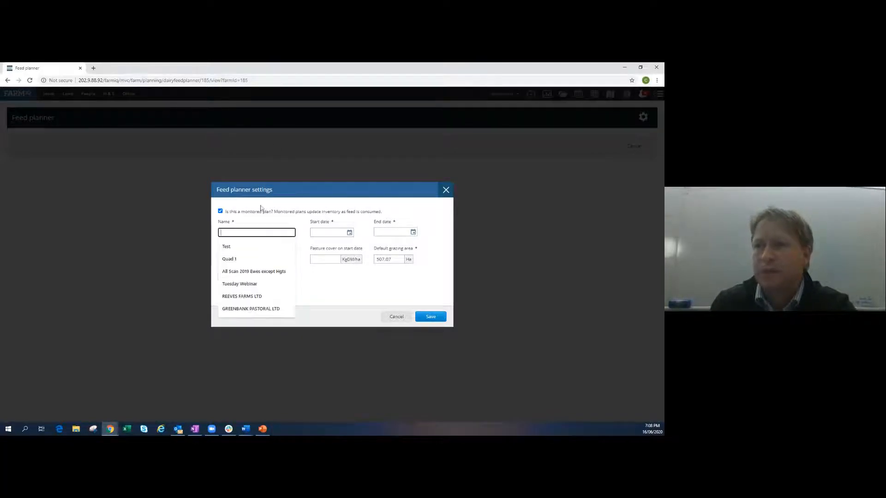
text(Tuesday Webinar)
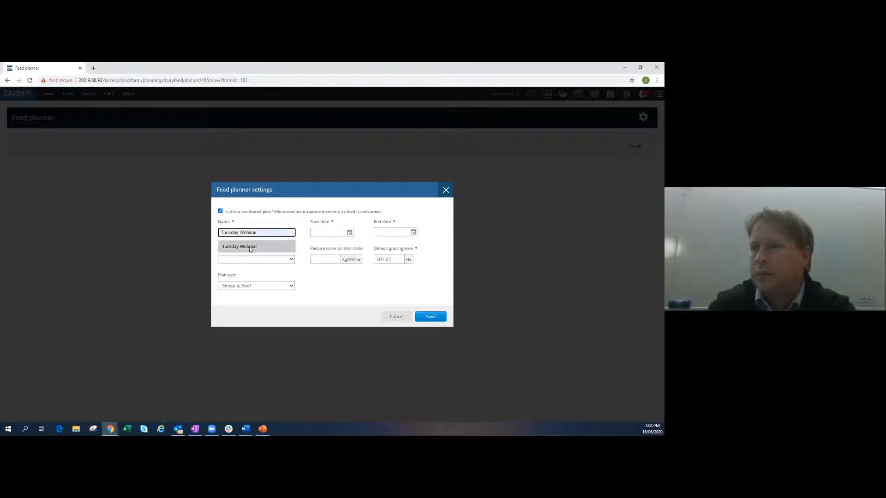
click(239, 247)
- Set the feed plan's start date to 01-06-2020 and its end date to 30-06-2021
click(331, 235)
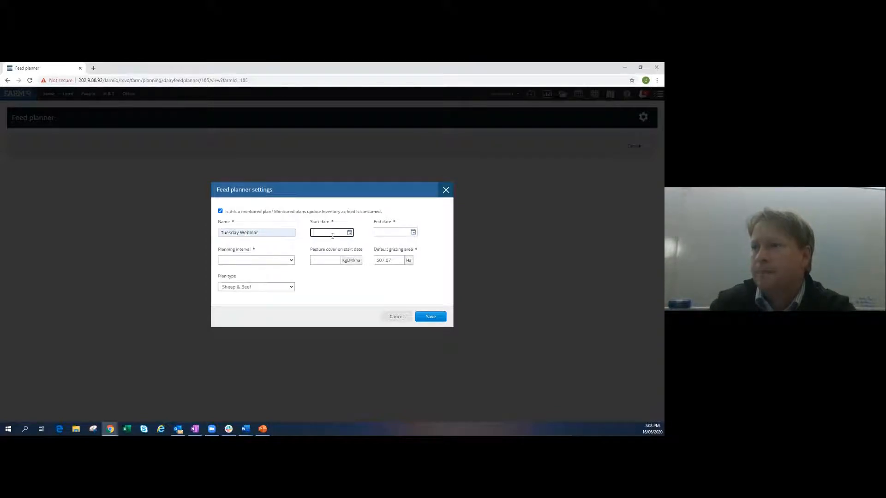
click(349, 233)
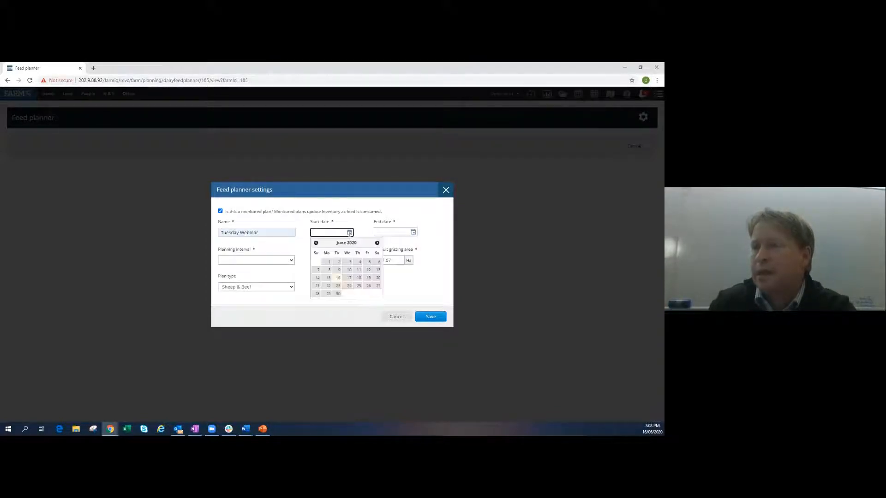
click(327, 263)
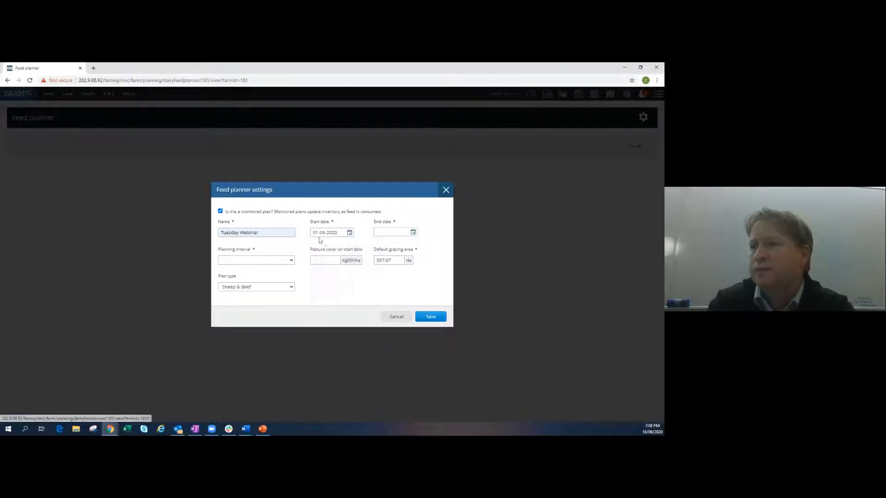
click(382, 233)
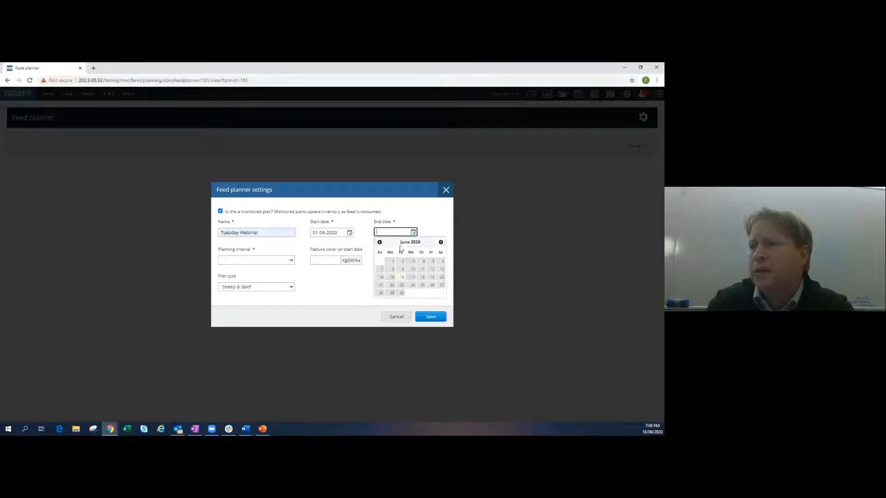
click(402, 294)
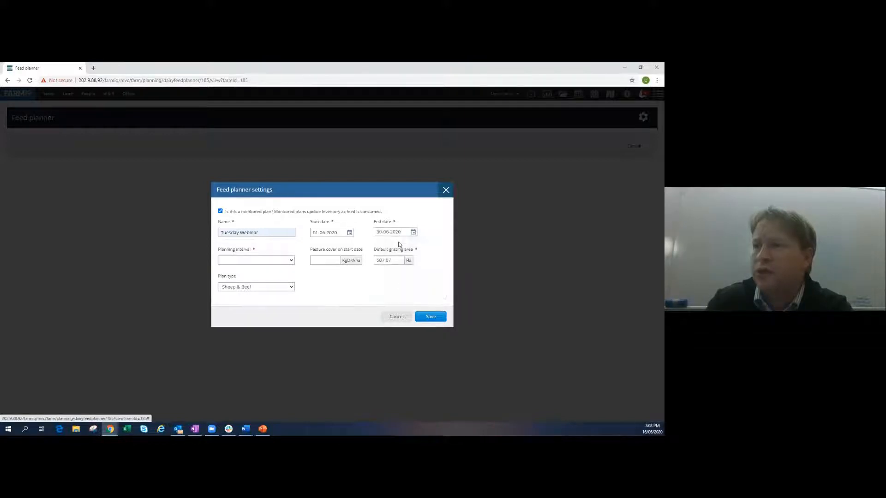
key(BackSpace)
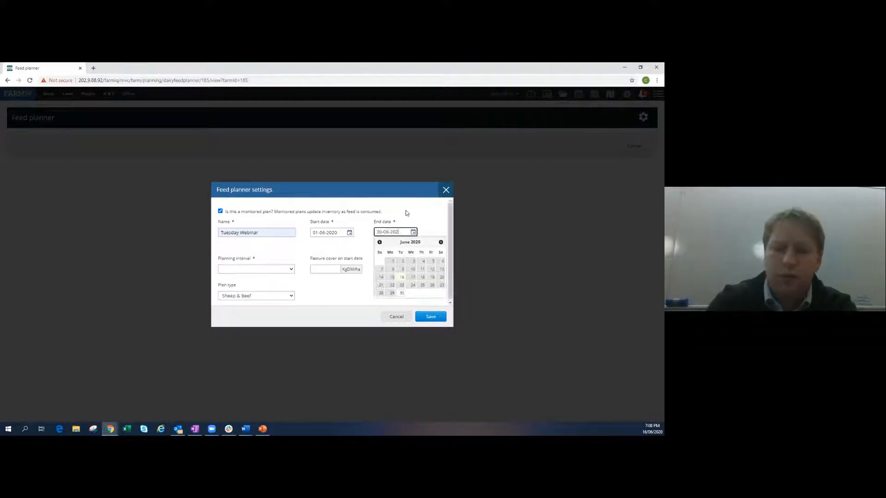
text(1)
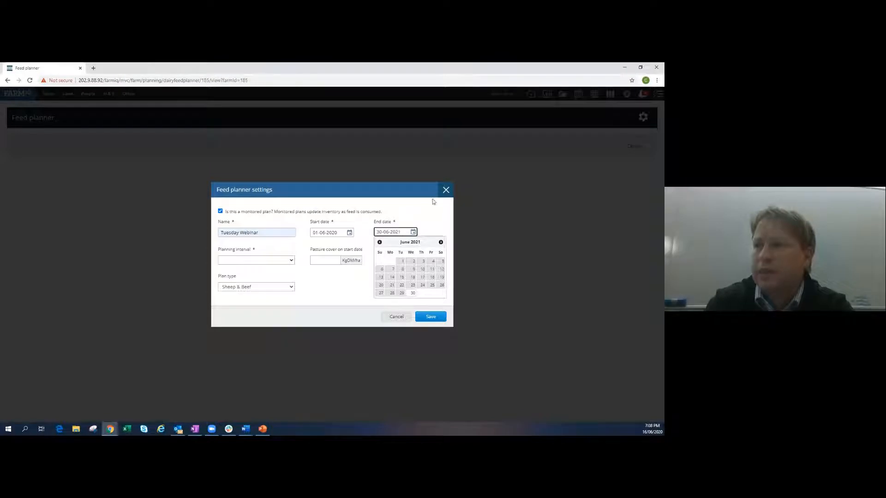
- Set the planning interval to Monthly, the pasture cover on start date to 1600 kgDM/ha and the default grazing area to 120 ha
click(262, 262)
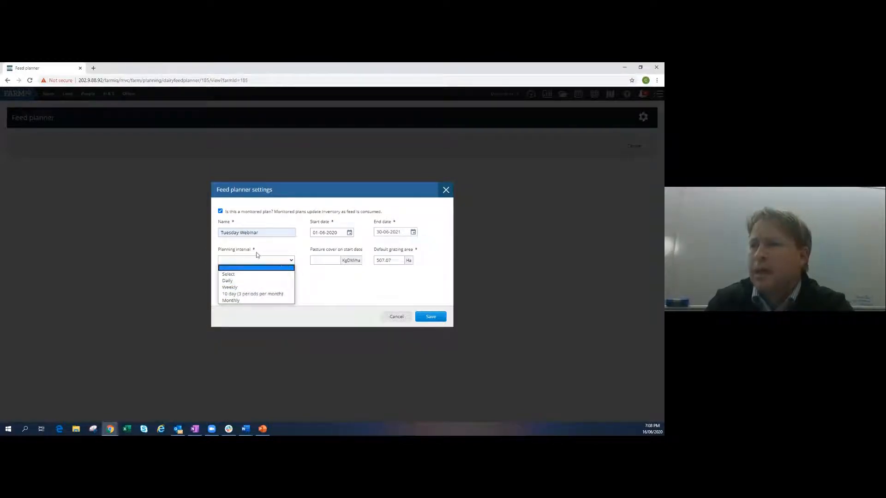
click(240, 300)
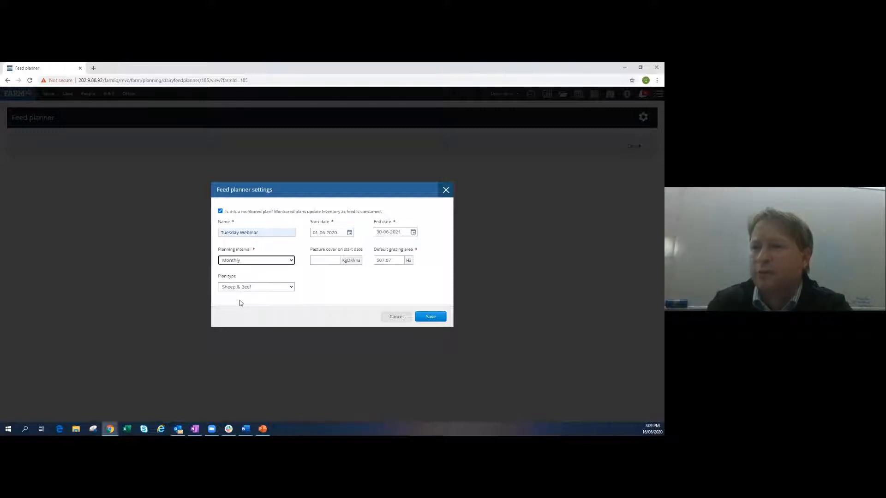
click(331, 260)
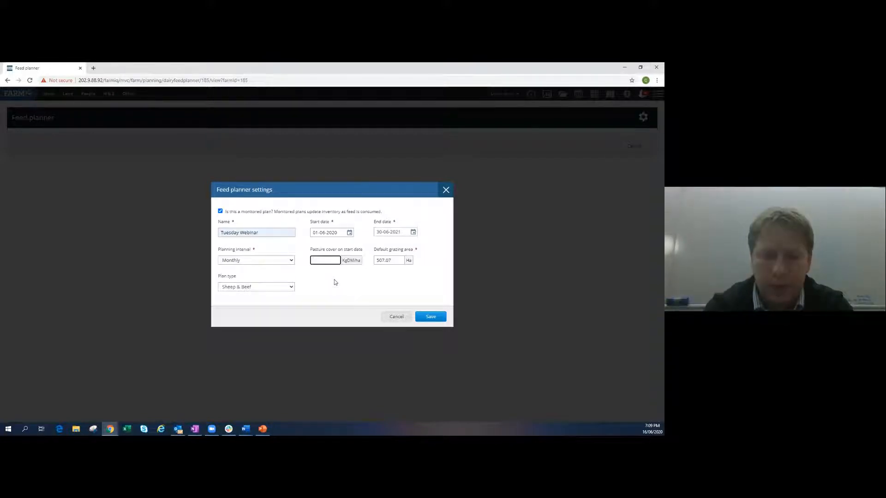
text(1600)
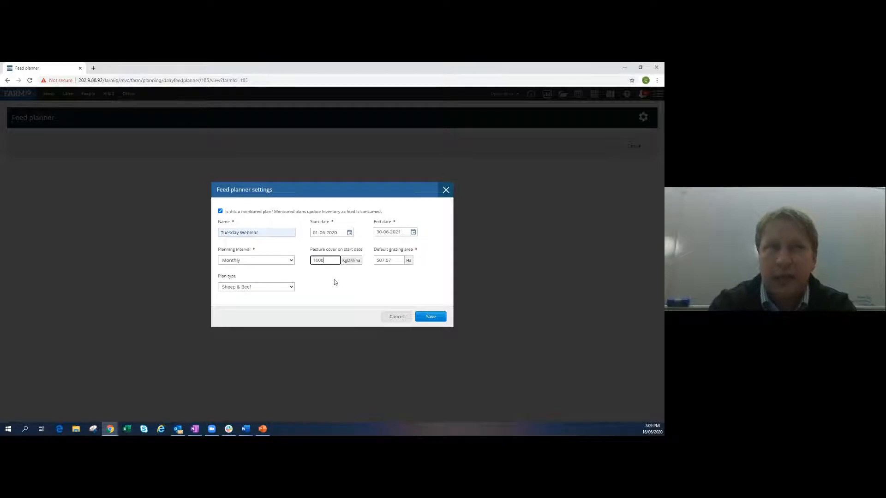
key(Tab)
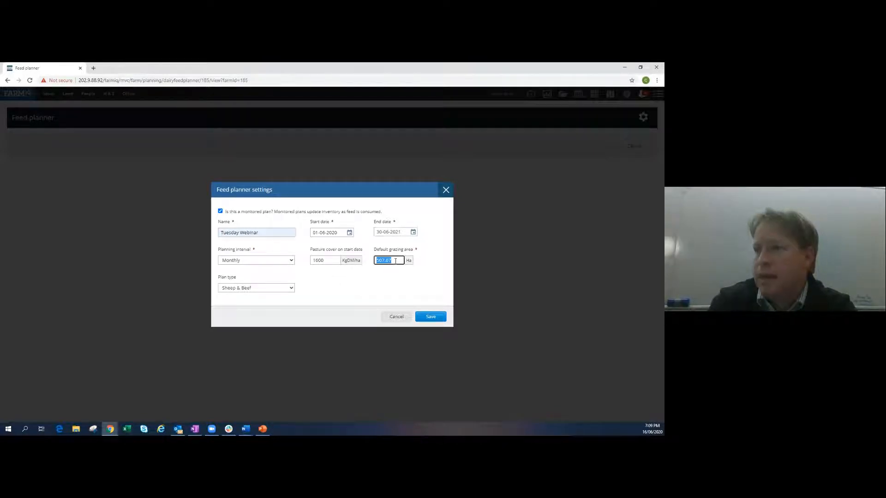
text(120)
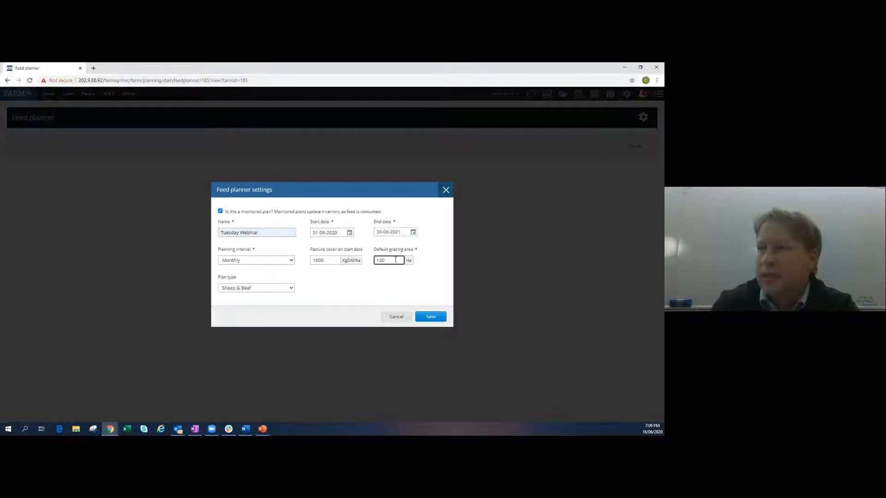
click(330, 291)
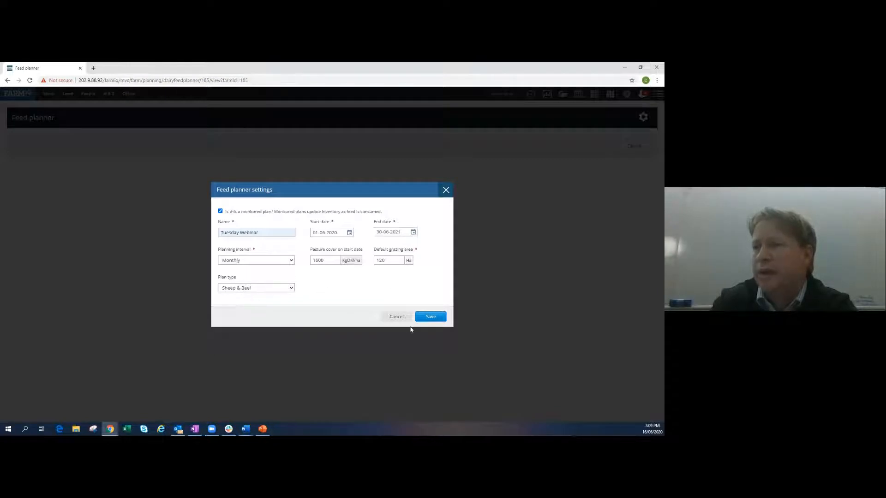
- Save the new feed plan, then check its planning interval in the feed planner settings and leave them as they are
click(436, 319)
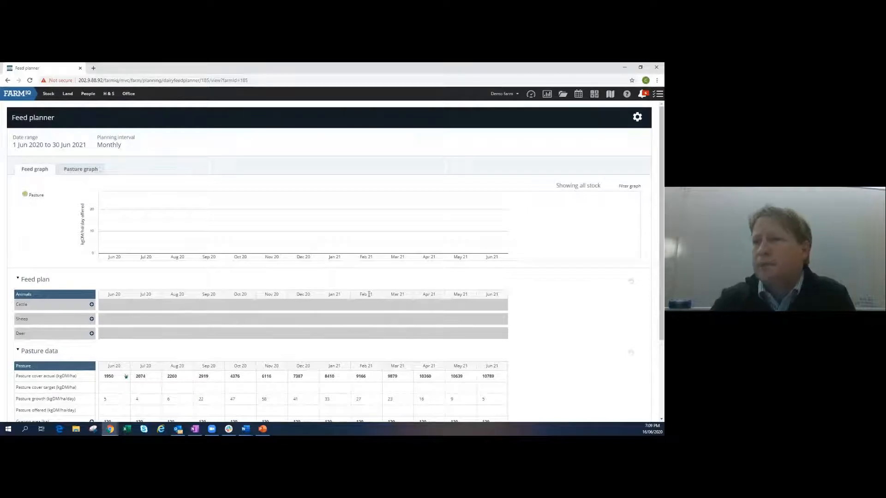
click(637, 118)
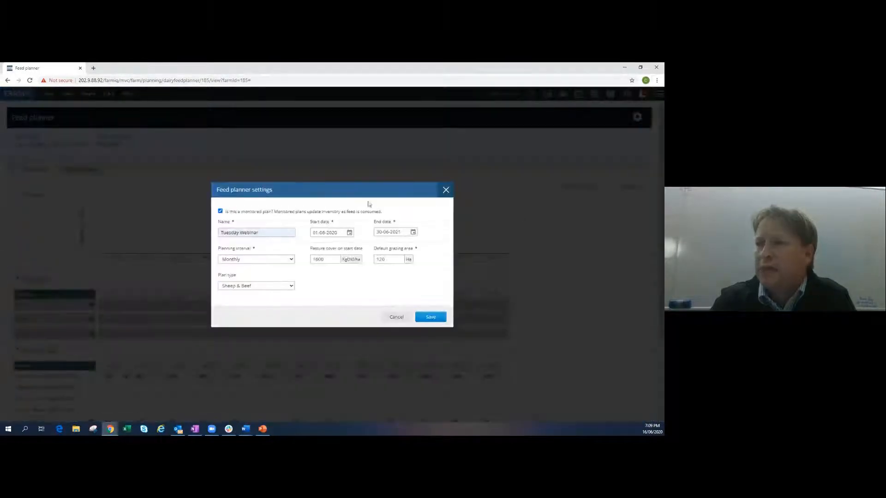
click(290, 259)
click(331, 285)
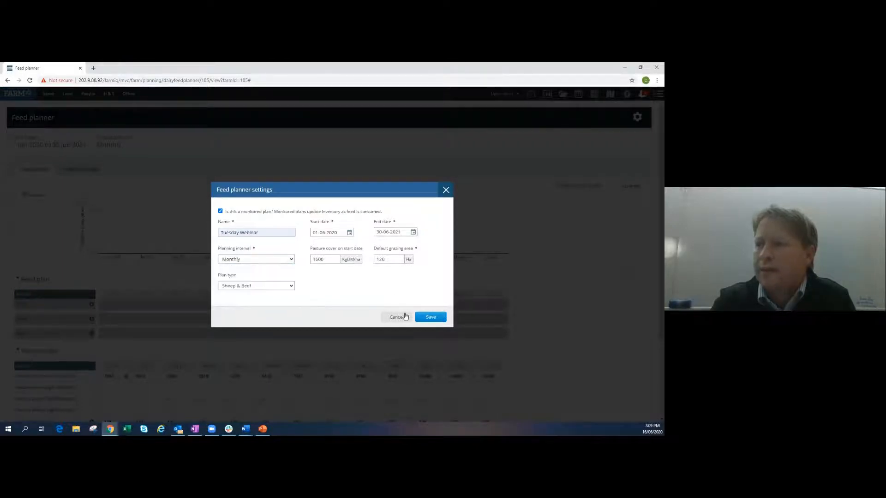
click(446, 190)
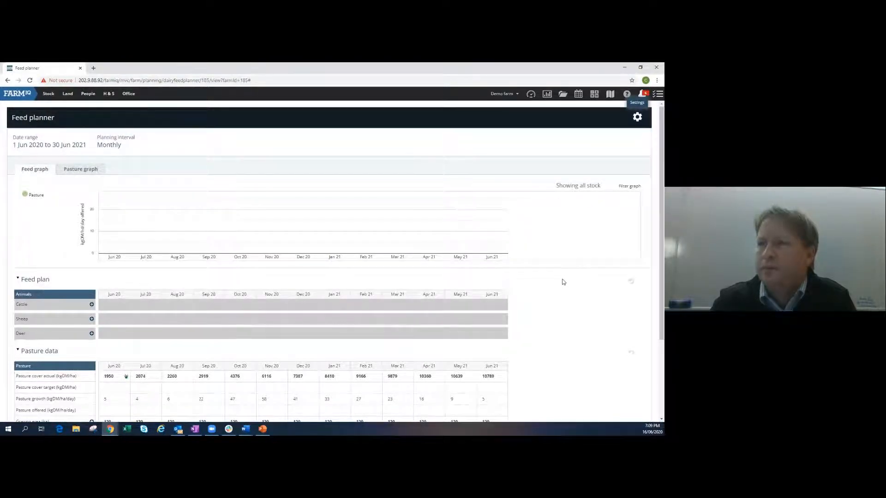
- Display the plan's pasture cover graph, then review the feed planner settings and save them
scroll(536, 259, down, 1)
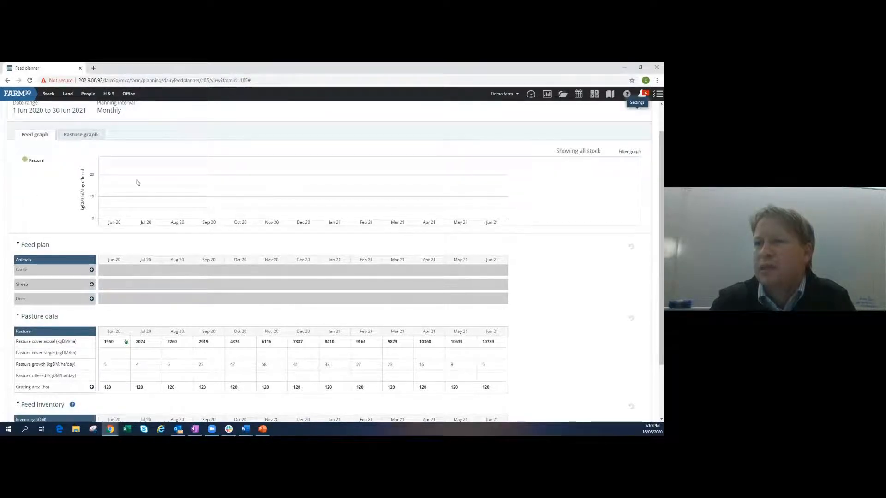
click(80, 135)
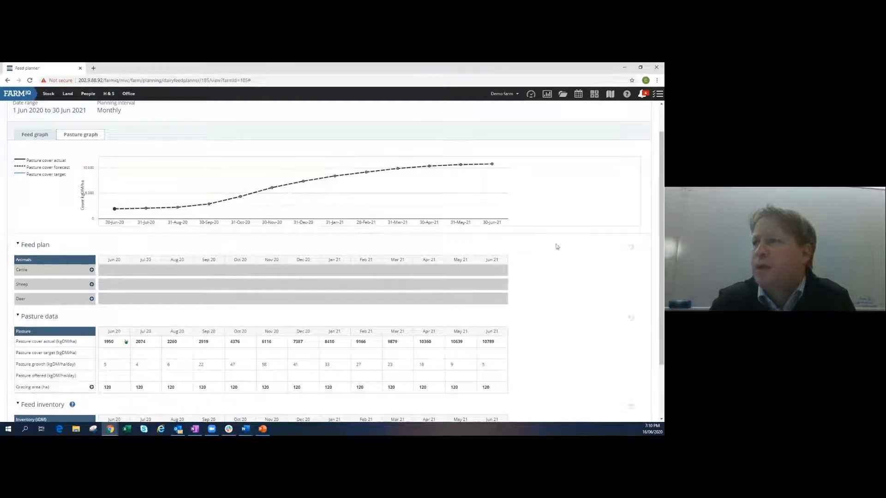
scroll(569, 239, up, 1)
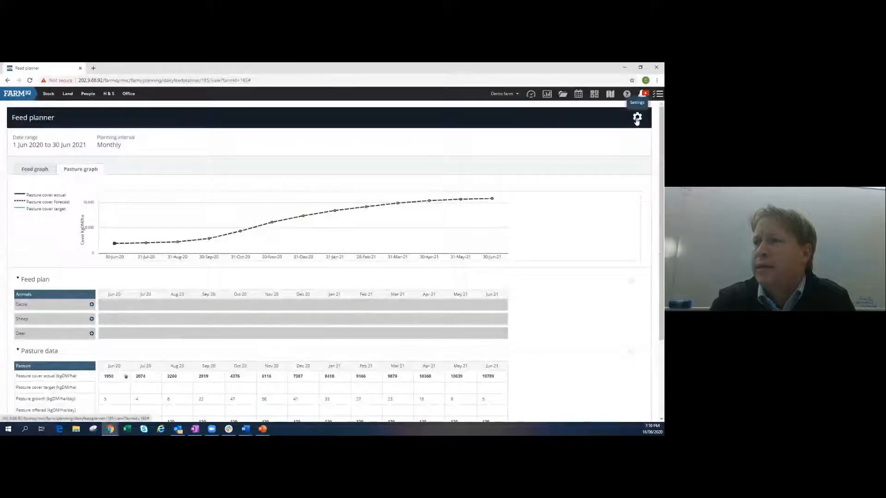
click(636, 118)
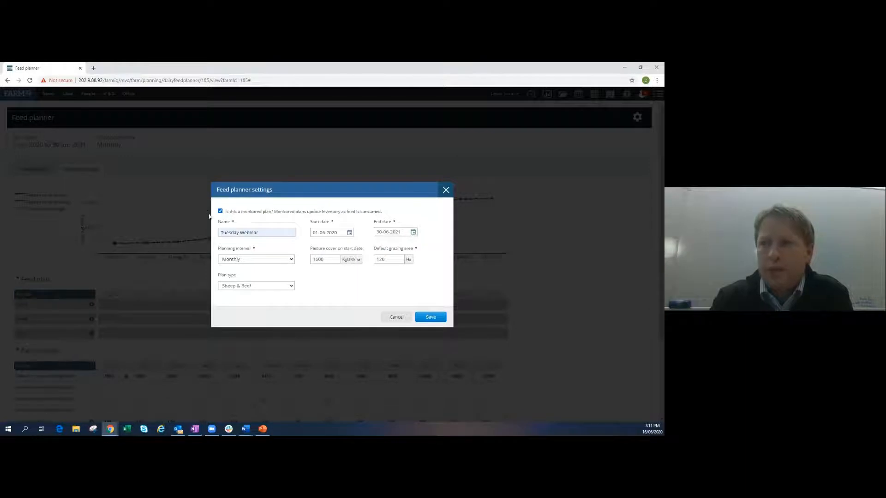
click(433, 318)
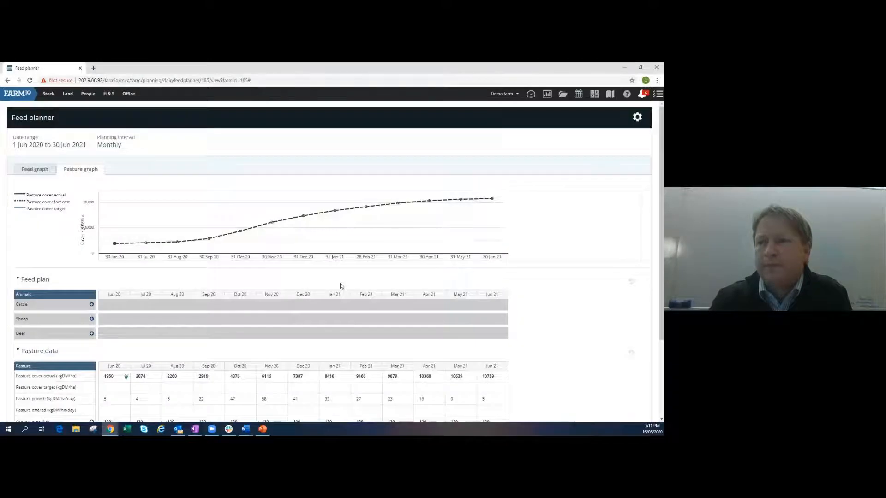
- Set the pasture cover target to 1750 kgDM/ha for Jun 20 and 1600 kgDM/ha for Jul 20
scroll(342, 286, down, 1)
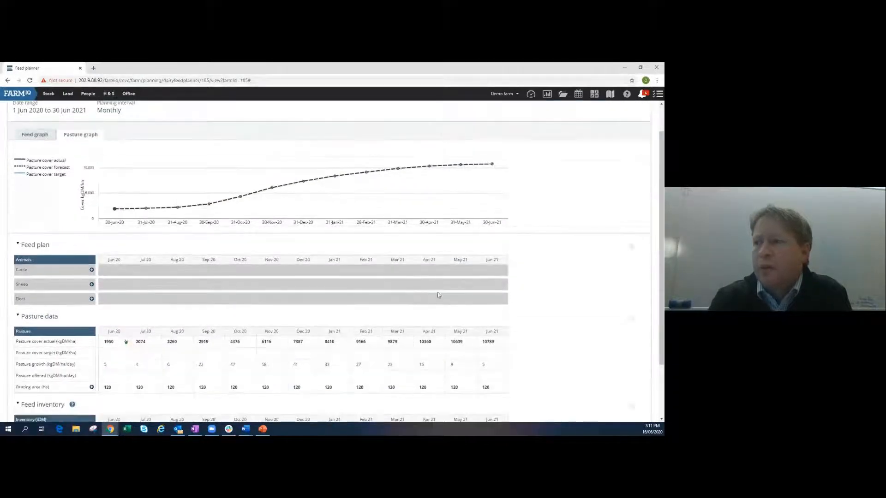
scroll(544, 298, down, 2)
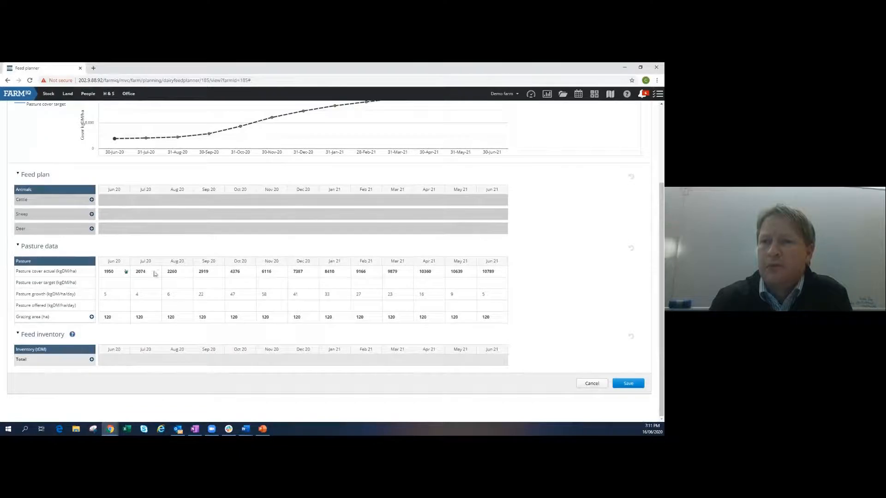
click(113, 285)
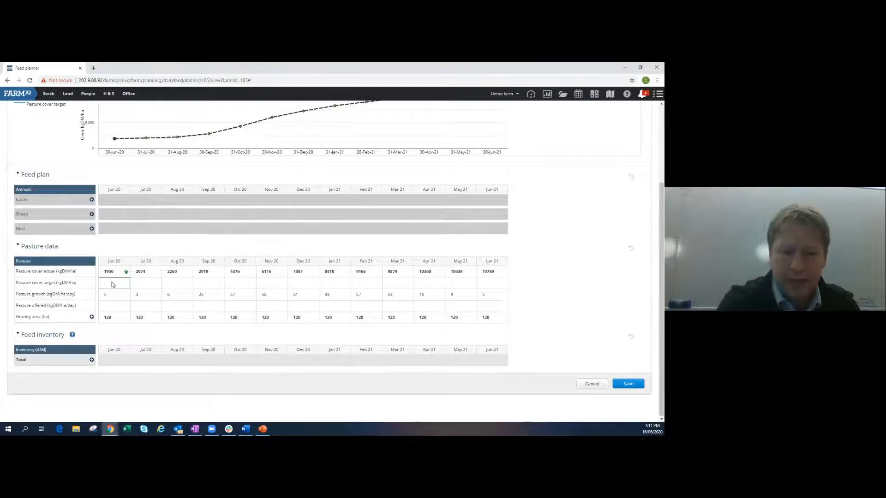
click(112, 282)
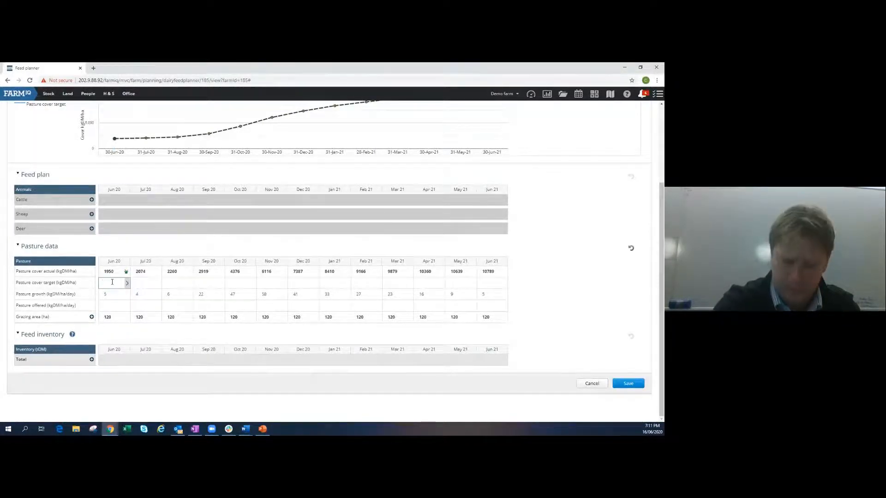
text(1)
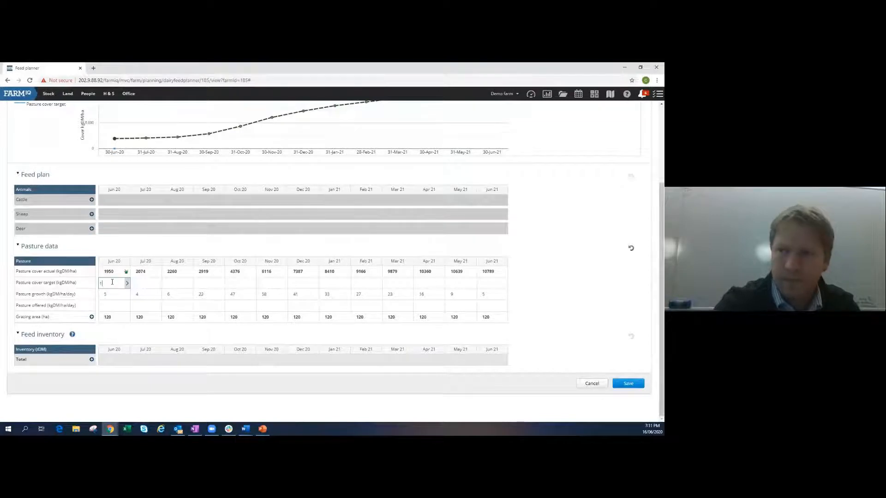
text(0)
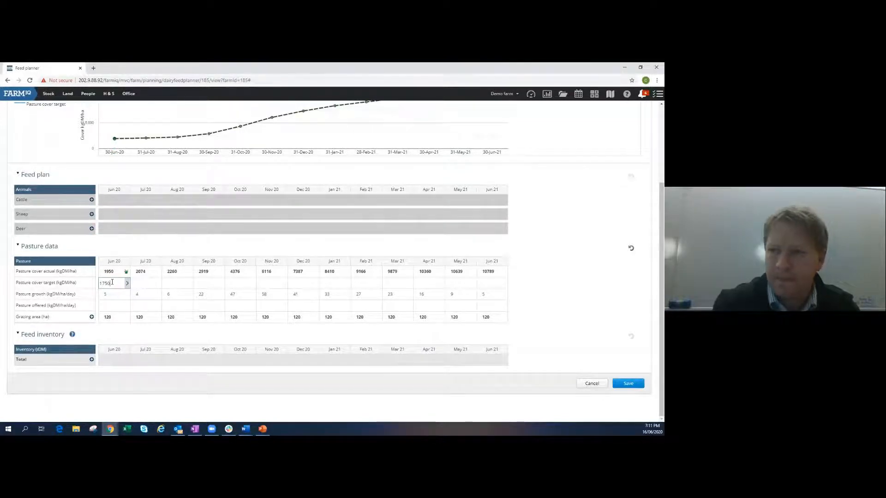
click(153, 286)
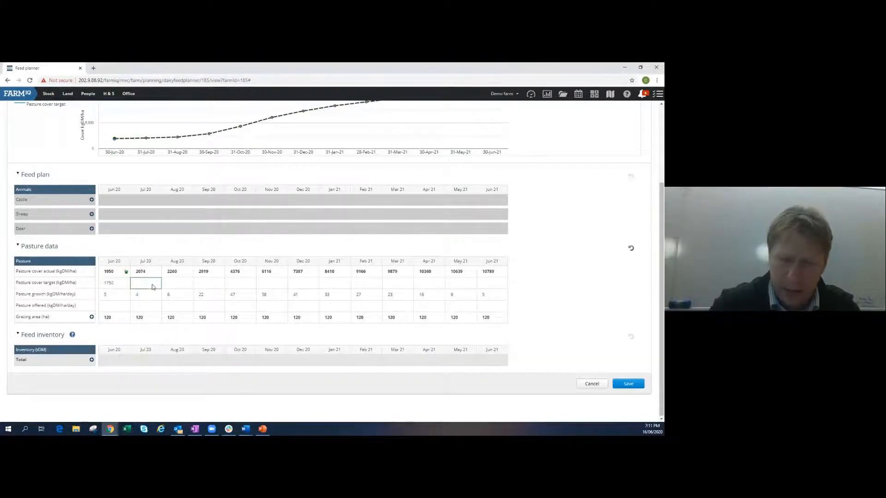
text(1)
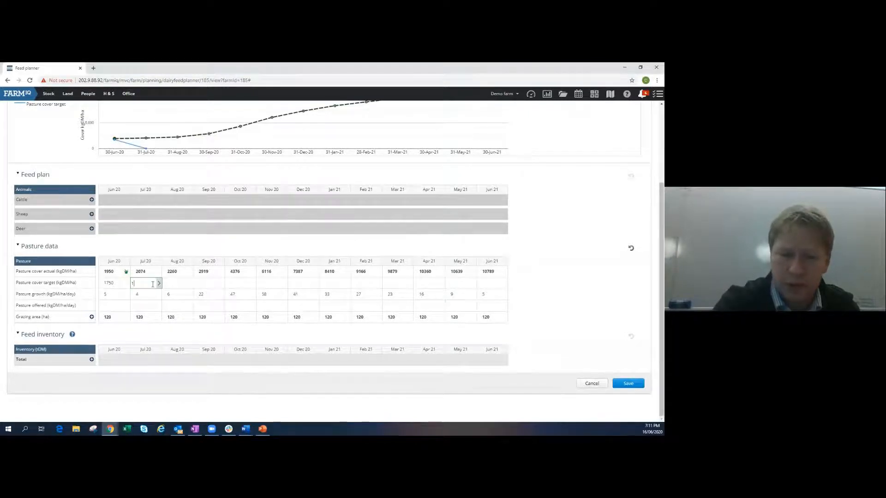
text(600)
- Set the pasture cover targets to 1500 for Aug 20, 1850 for Sep 20 and 2100 kgDM/ha for Oct 20
click(190, 284)
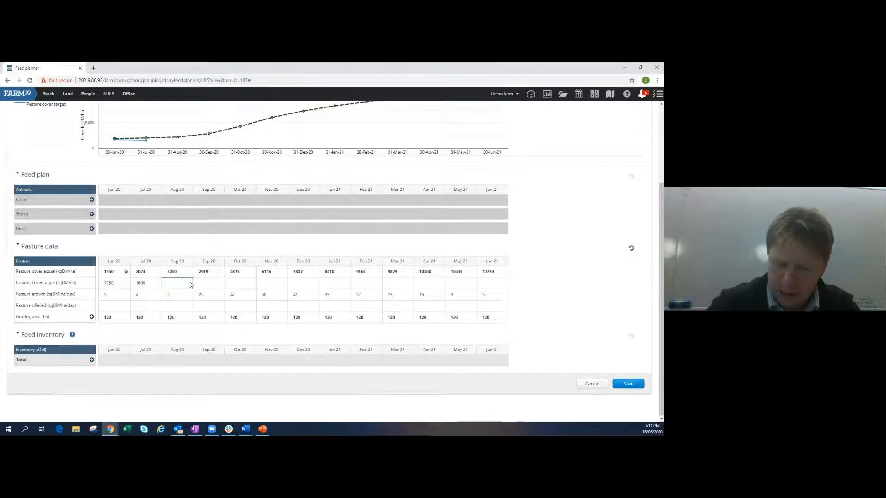
text(1500)
click(211, 284)
text(1850)
click(241, 287)
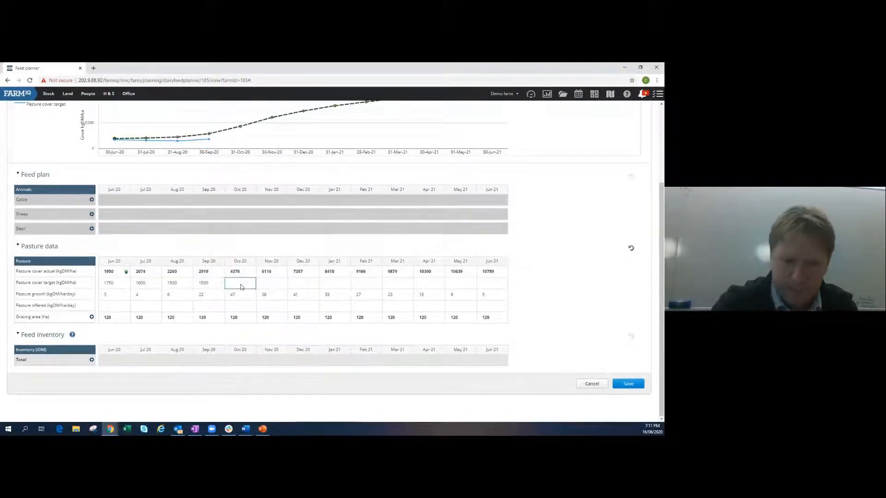
text(21)
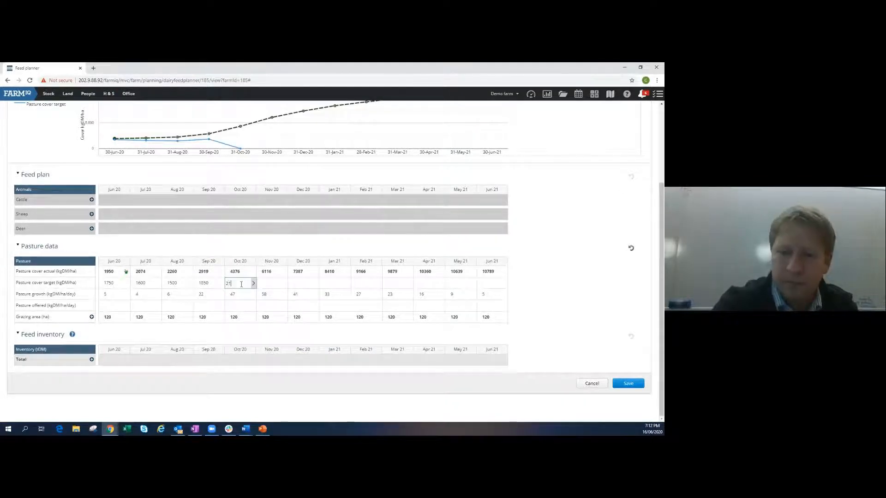
text(00)
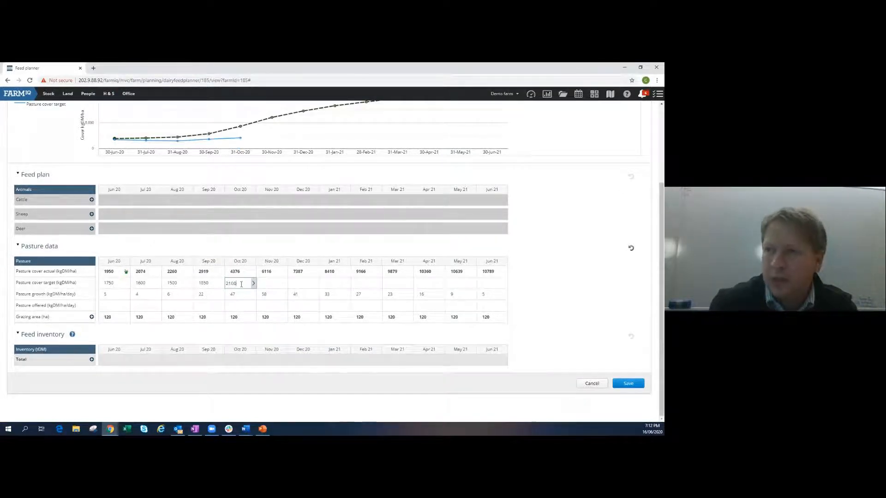
- Set the pasture cover target to 2450 kgDM/ha for Nov 20 and 2300 kgDM/ha for Dec 20
click(269, 286)
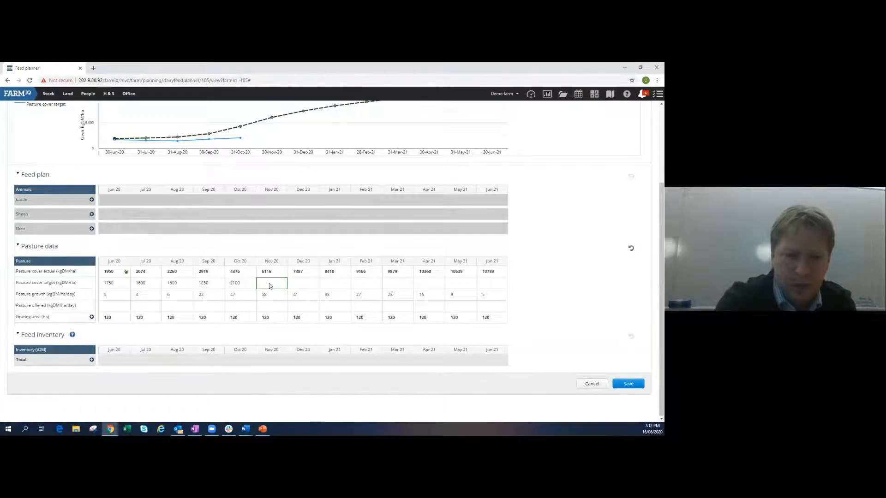
text(2450)
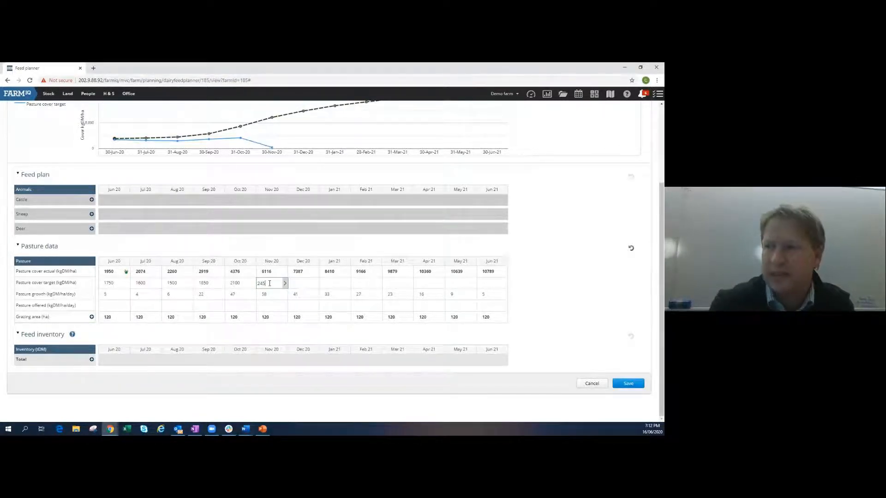
click(303, 283)
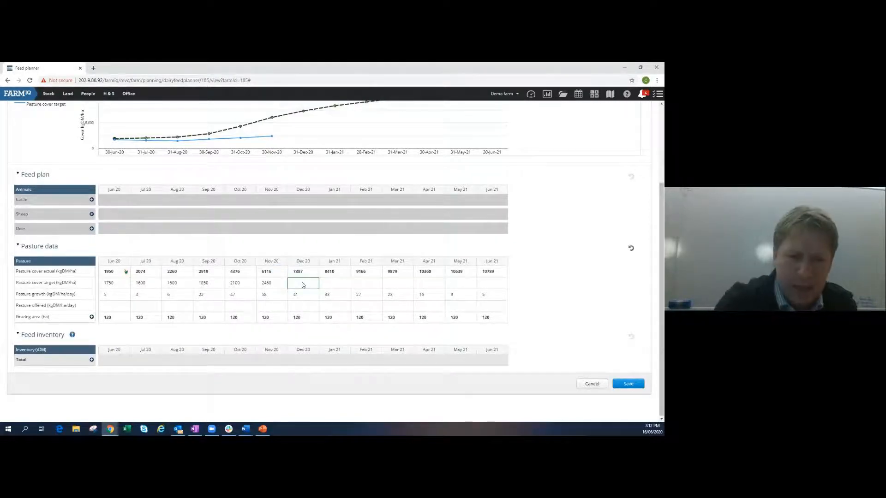
text(3)
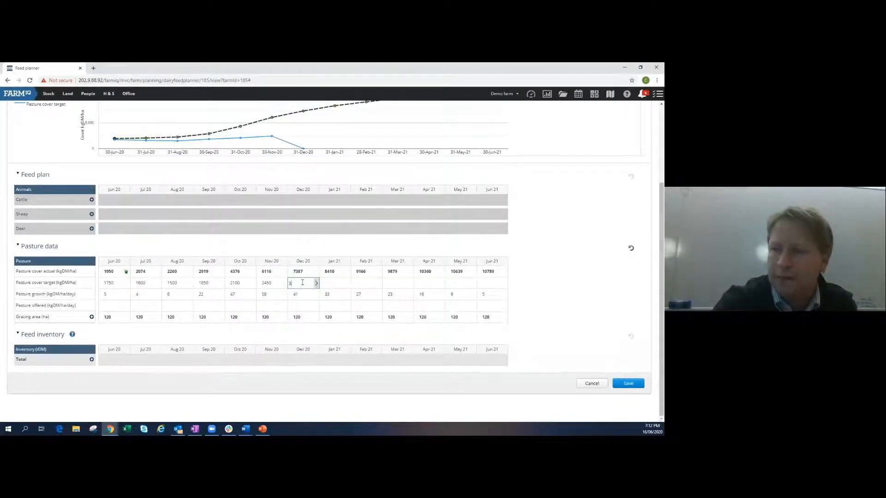
key(BackSpace)
text(2)
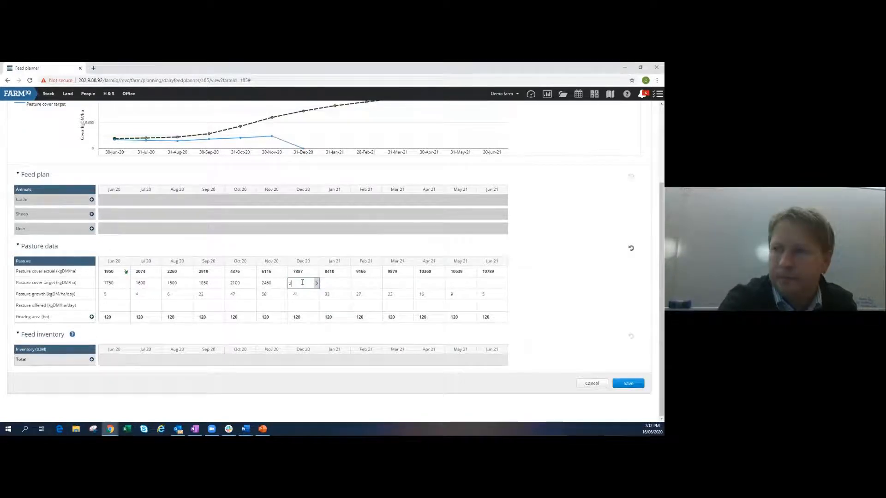
text(3)
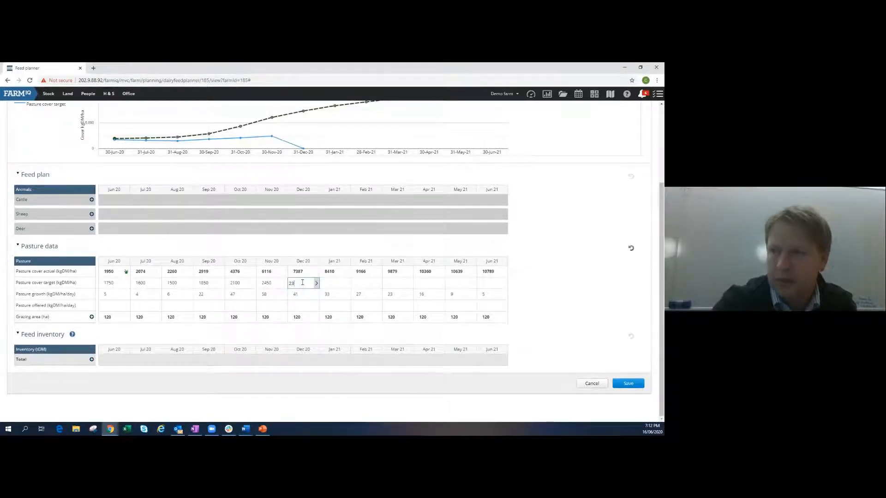
text(00)
- Set the pasture cover target to 2250 kgDM/ha for Jan 21 and 2000 kgDM/ha for Feb 21
click(338, 286)
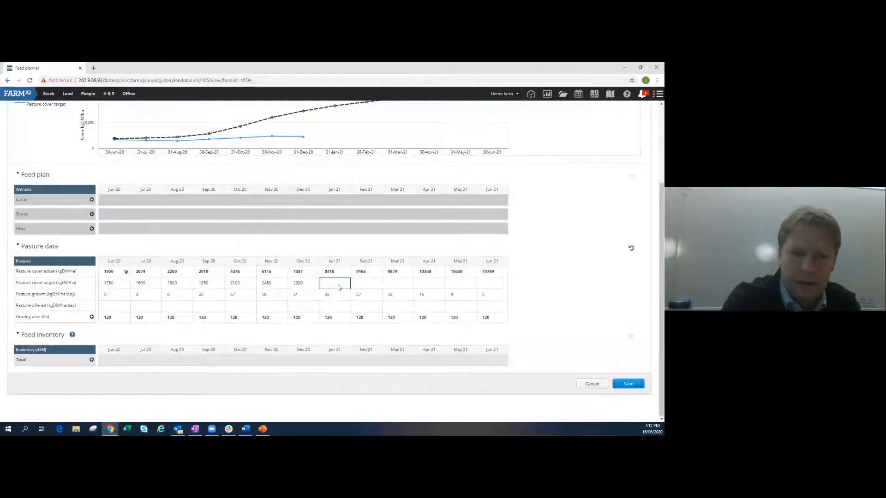
text(2)
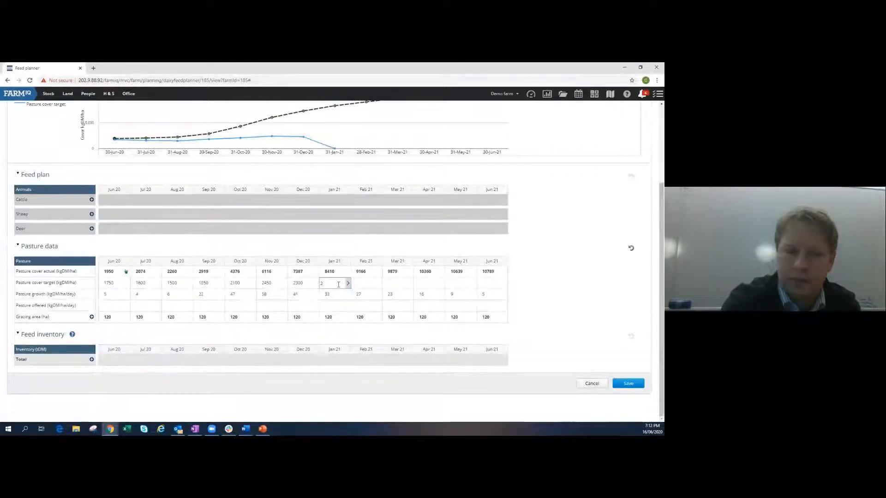
text(2)
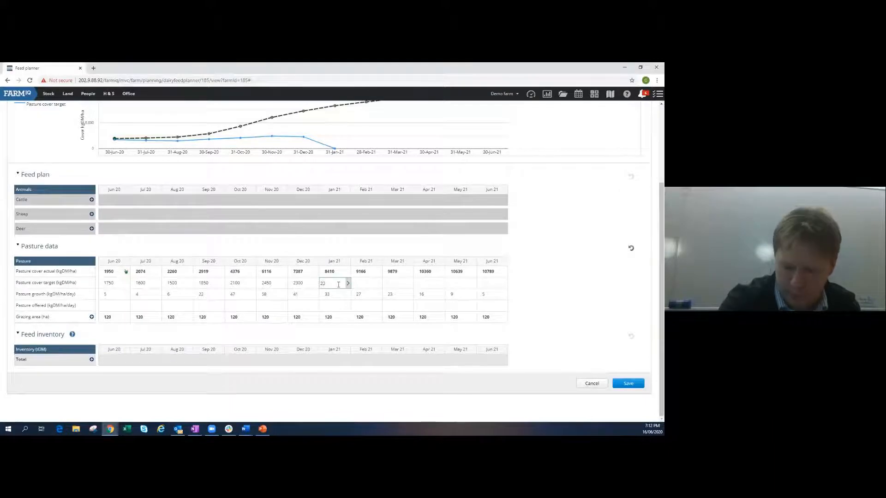
text(50)
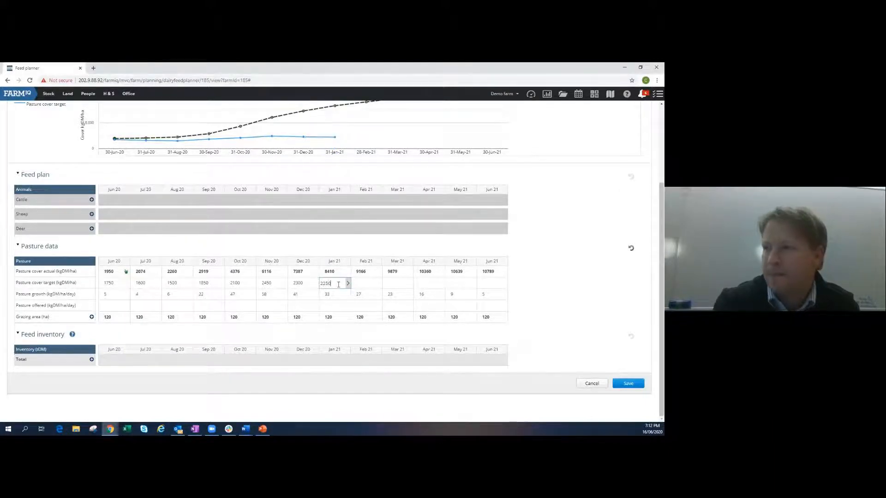
click(371, 280)
scroll(370, 207, up, 1)
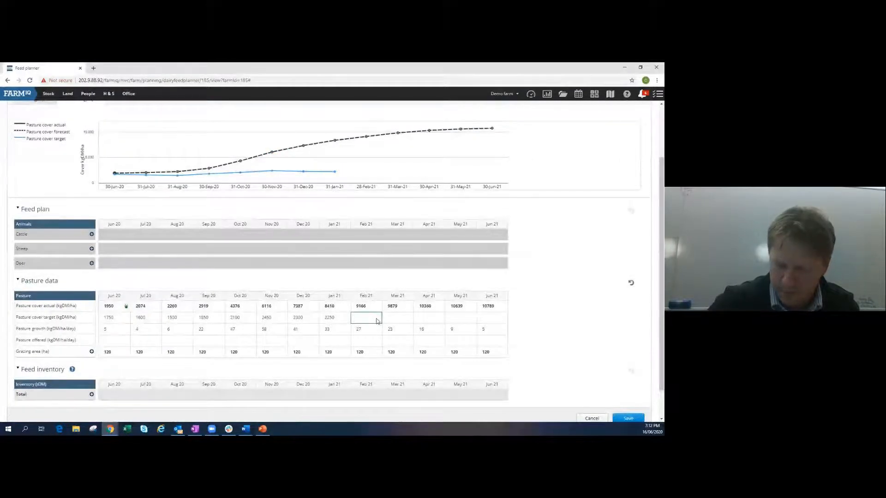
text(2)
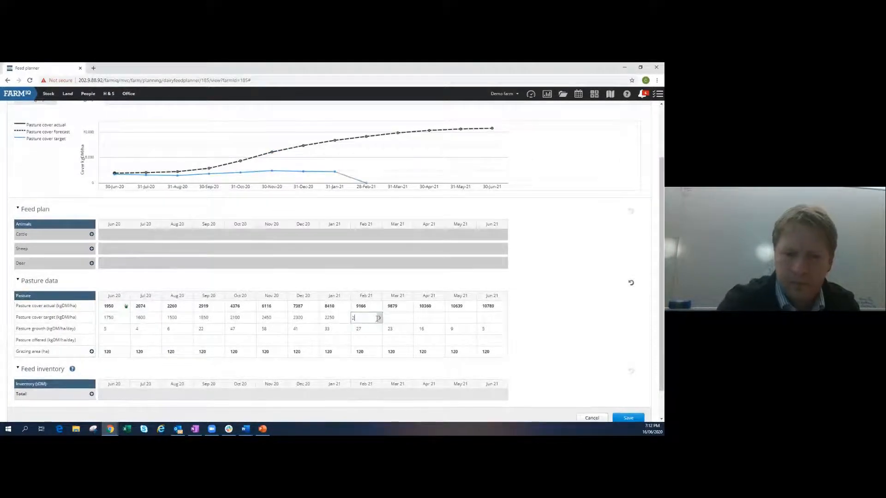
text(03)
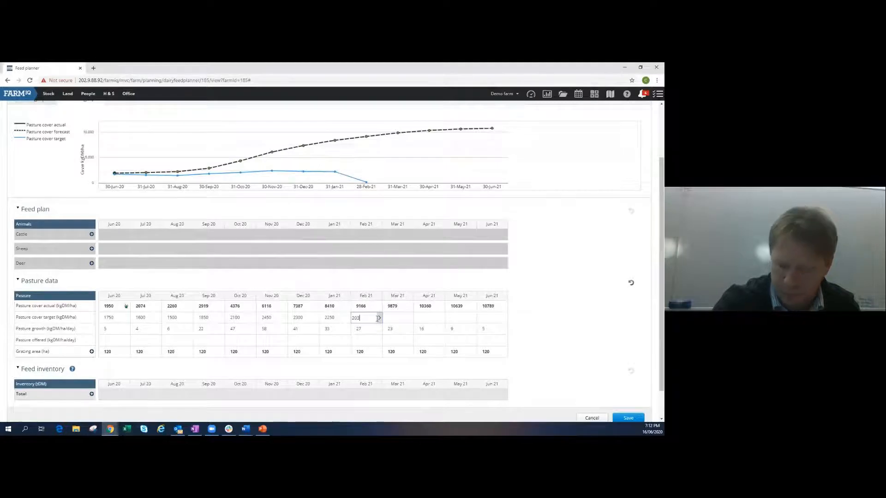
text(0)
click(399, 322)
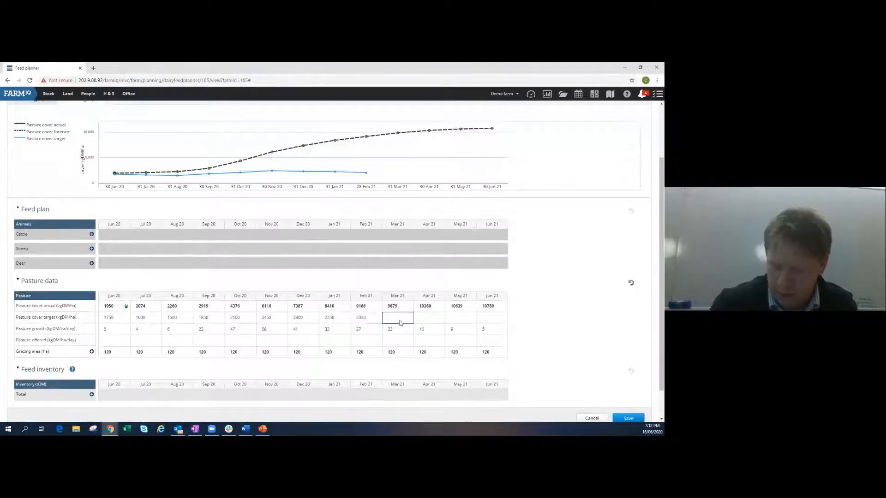
- Set the pasture cover target to 2150 kgDM/ha for Mar 21 and 1950 kgDM/ha for Apr 21
text(21)
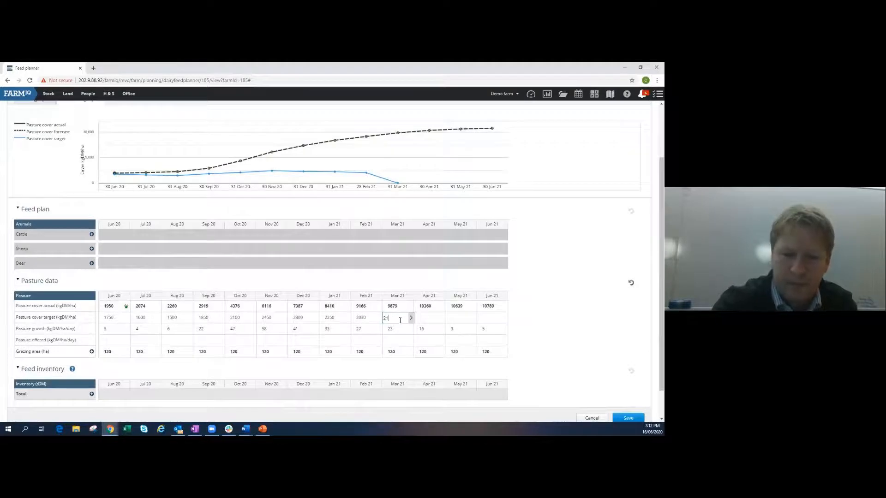
text(50)
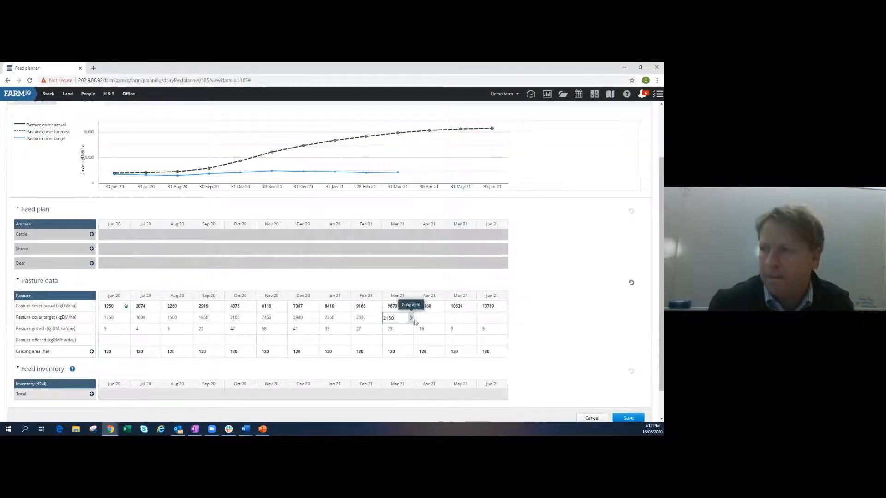
click(429, 320)
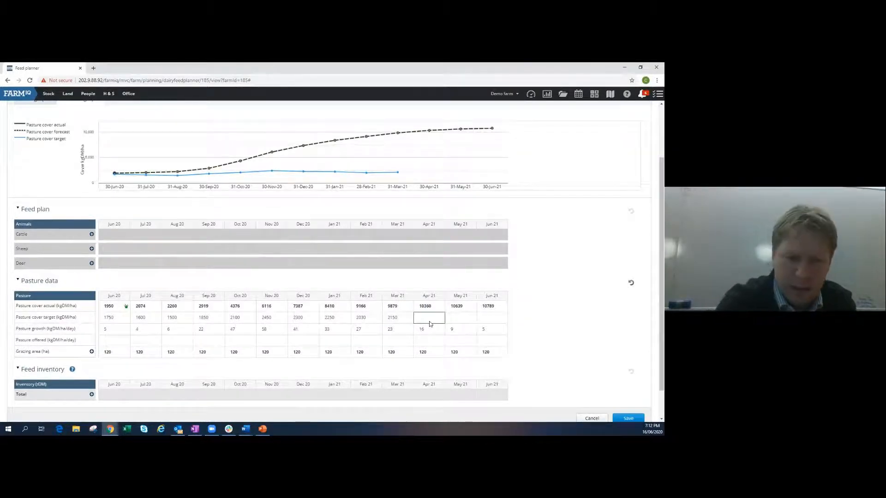
text(19)
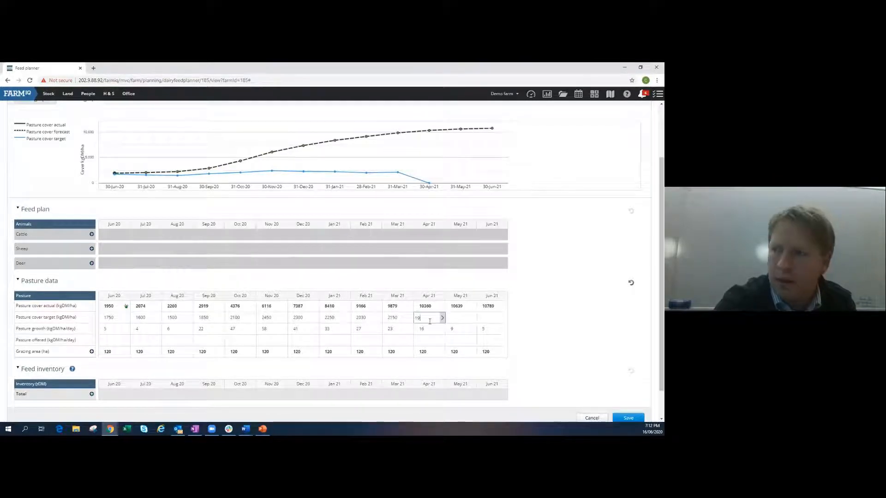
text(5)
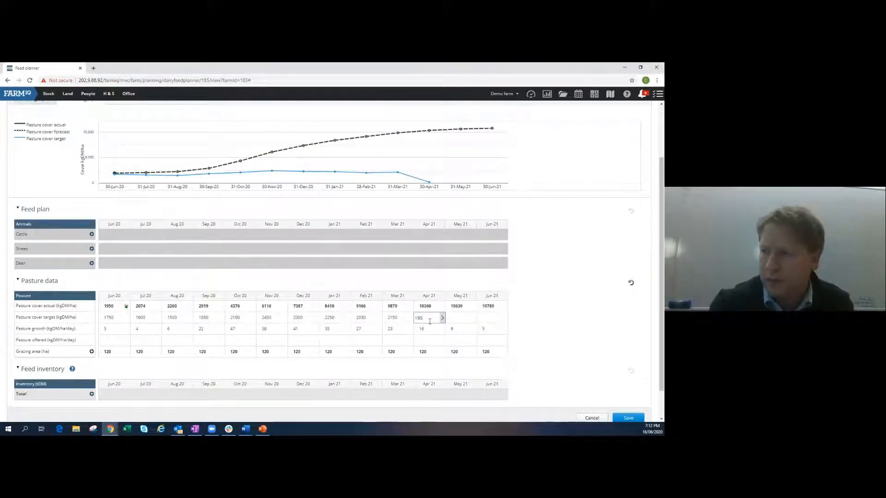
text(0)
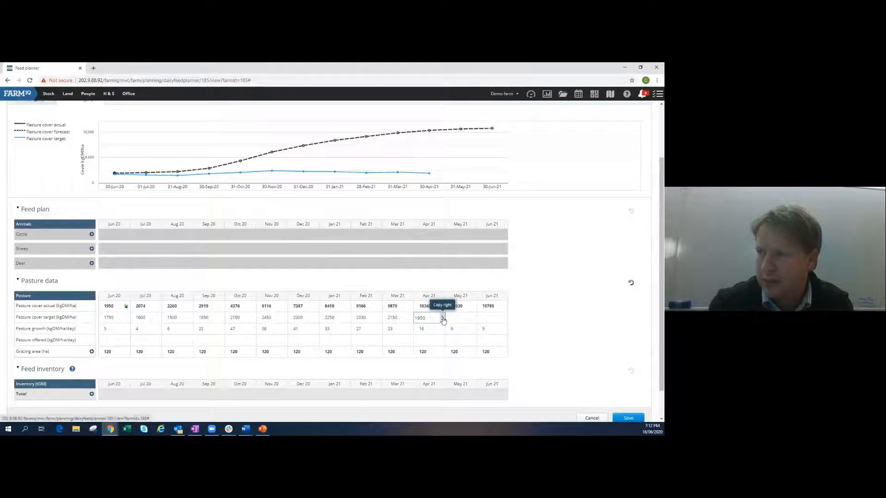
- Set the pasture cover target to 1800 kgDM/ha for May 21 and 1750 kgDM/ha for Jun 21
click(462, 321)
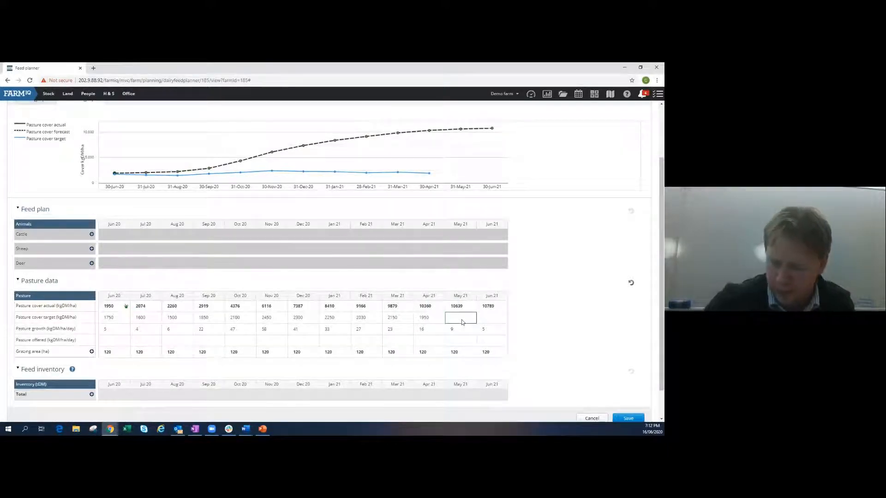
text(1)
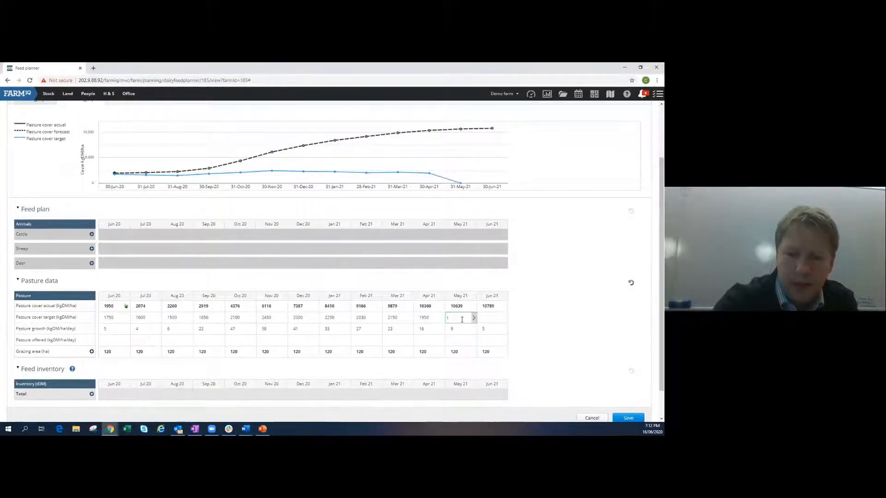
text(800)
click(493, 320)
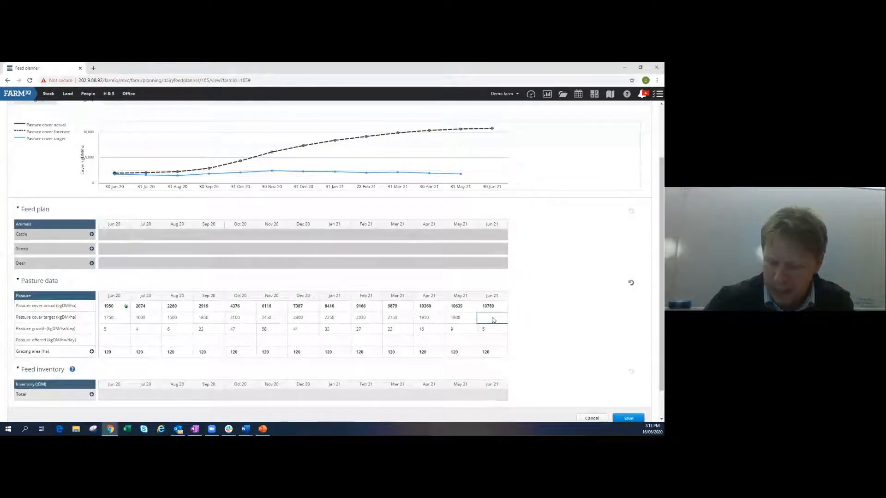
text(1)
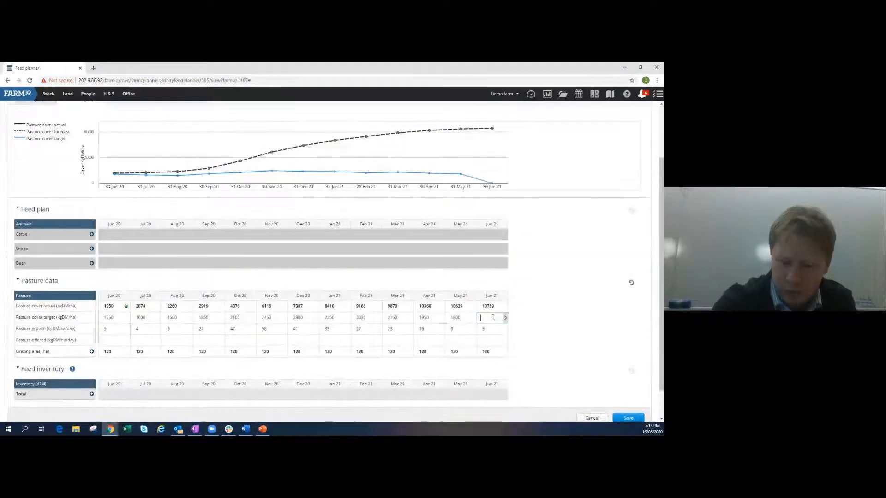
text(750)
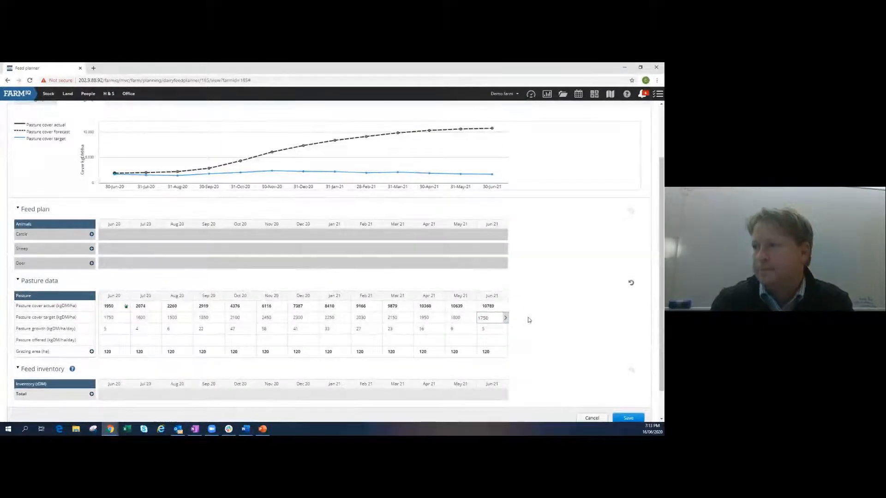
scroll(483, 317, down, 1)
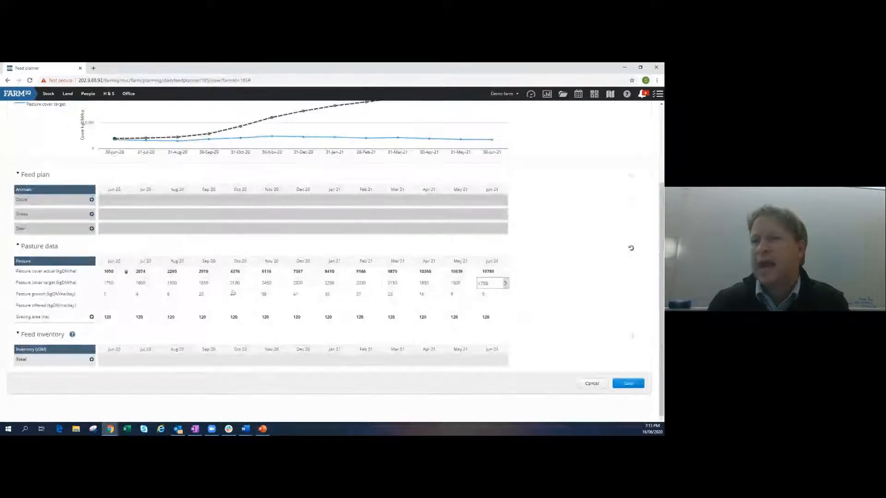
click(198, 309)
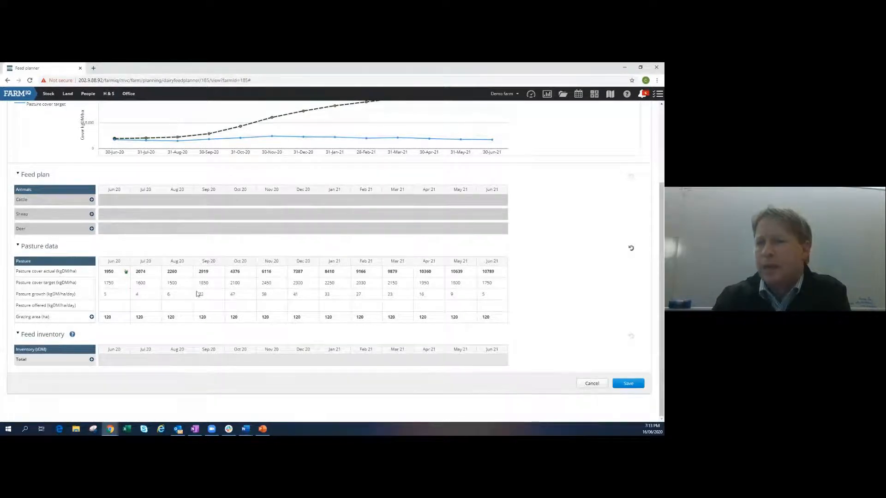
click(269, 298)
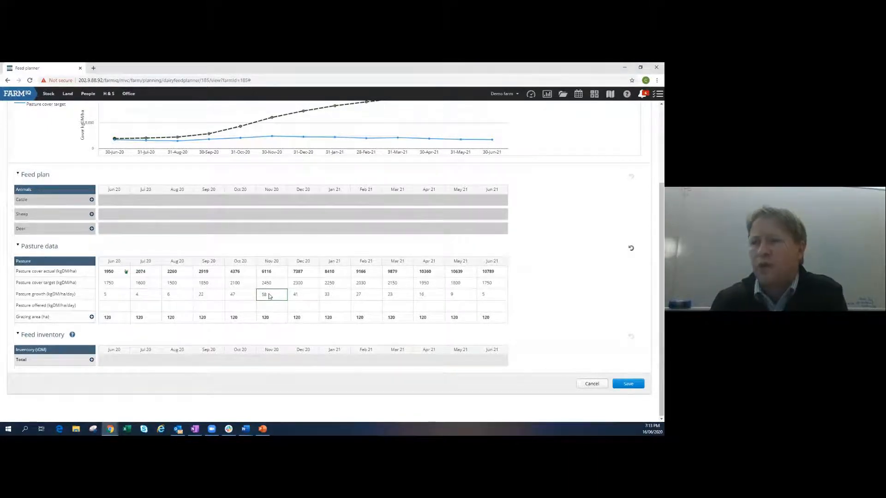
click(236, 306)
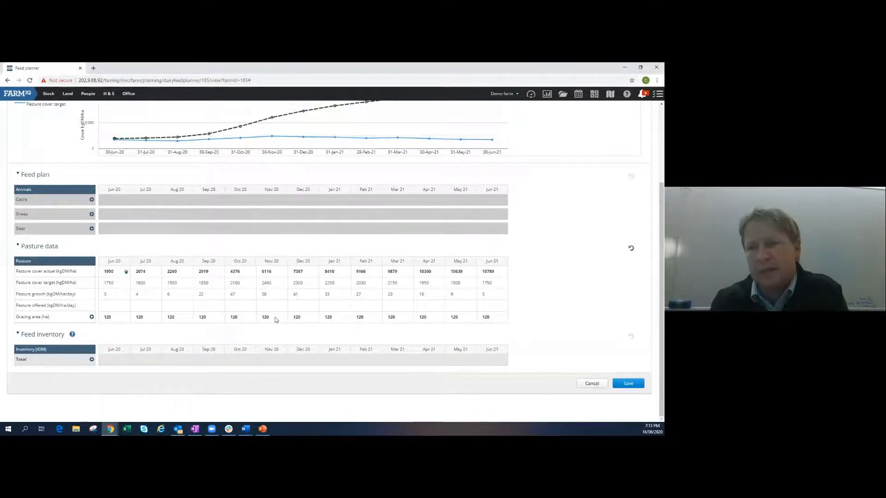
- Add a grazing out area named Crop and set it to 20 ha for every month from Oct 20 to Jun 21
click(91, 317)
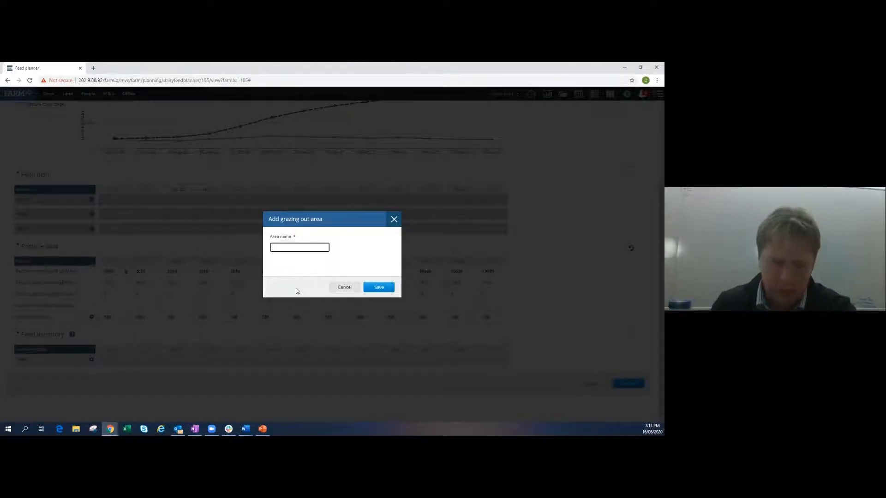
text(Crop)
click(376, 290)
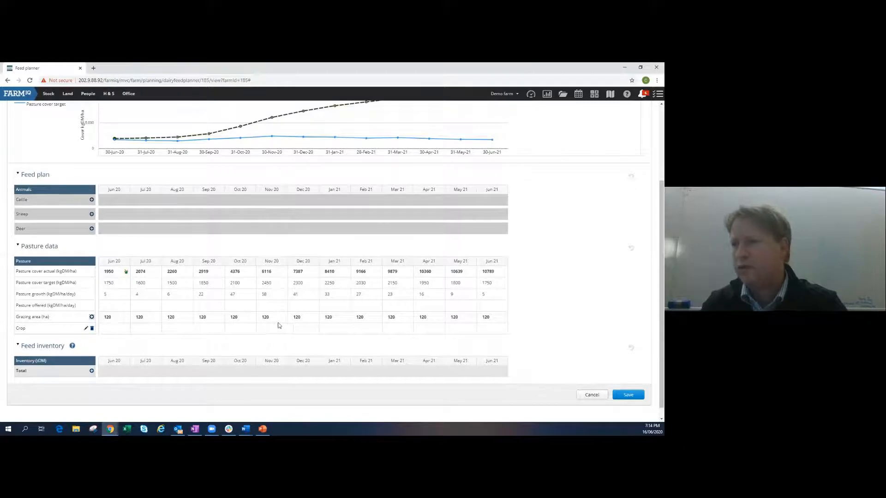
click(240, 329)
text(20)
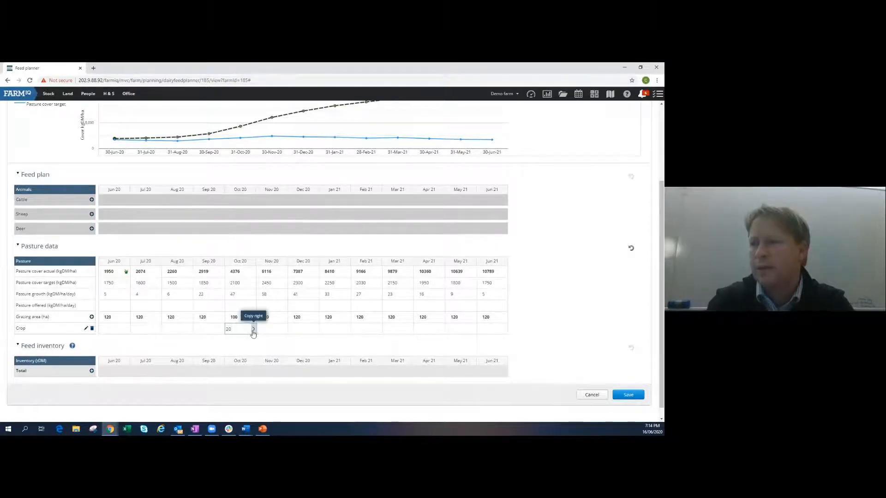
click(253, 329)
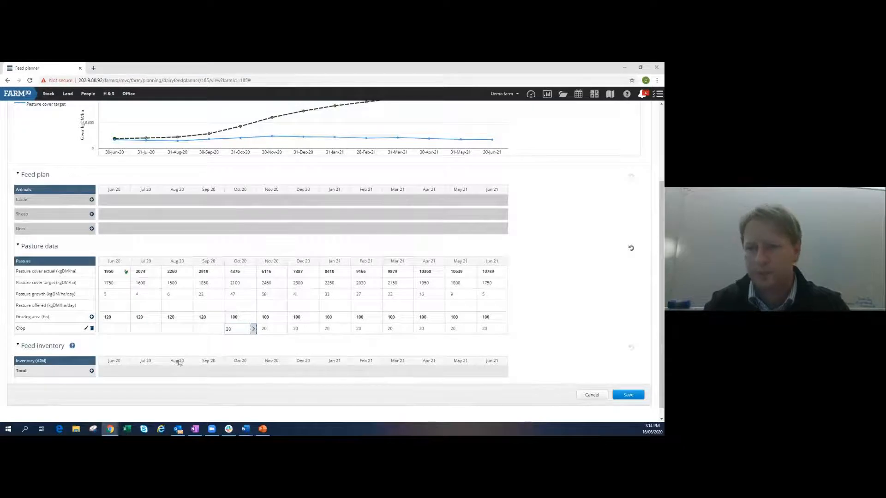
- Add a second grazing out area named Baleage
click(91, 317)
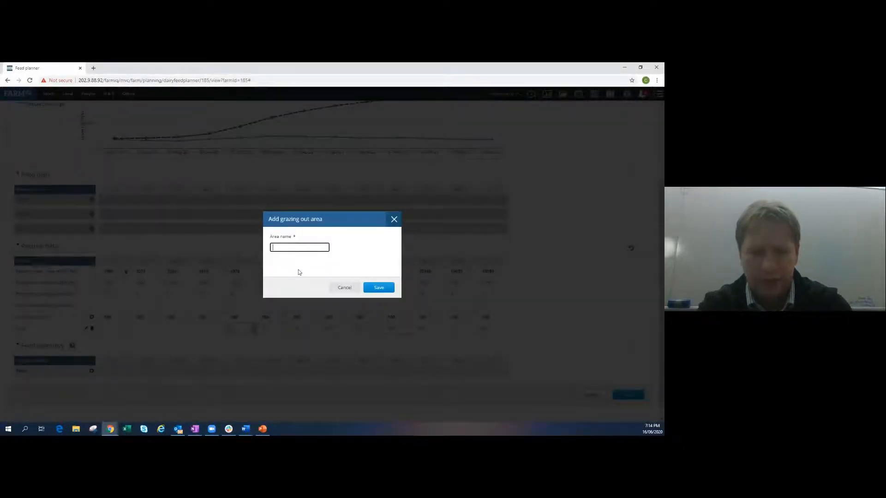
text(Balea)
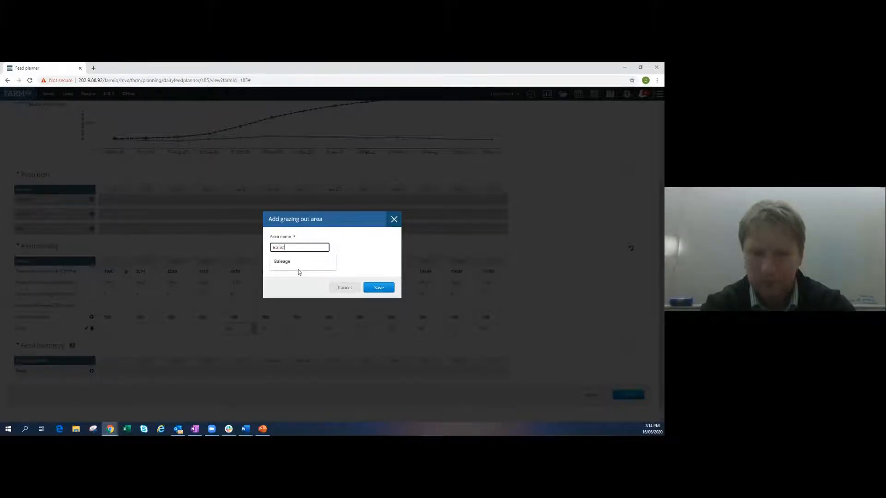
click(298, 270)
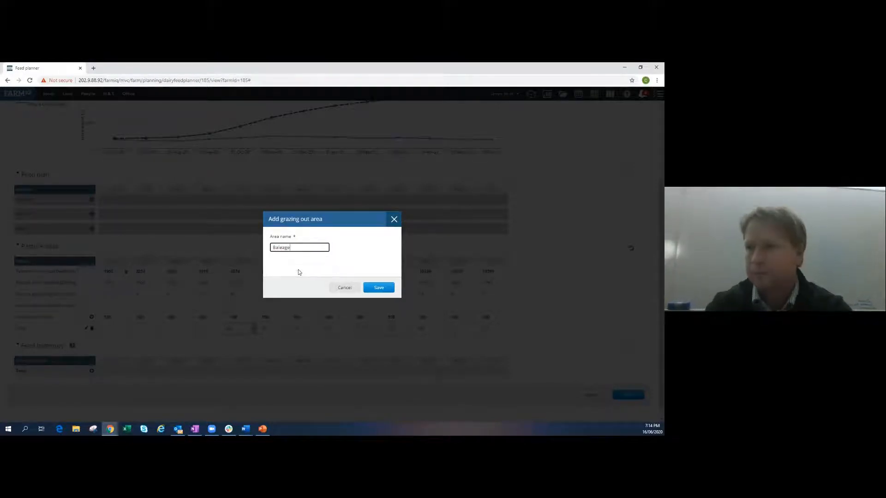
click(379, 289)
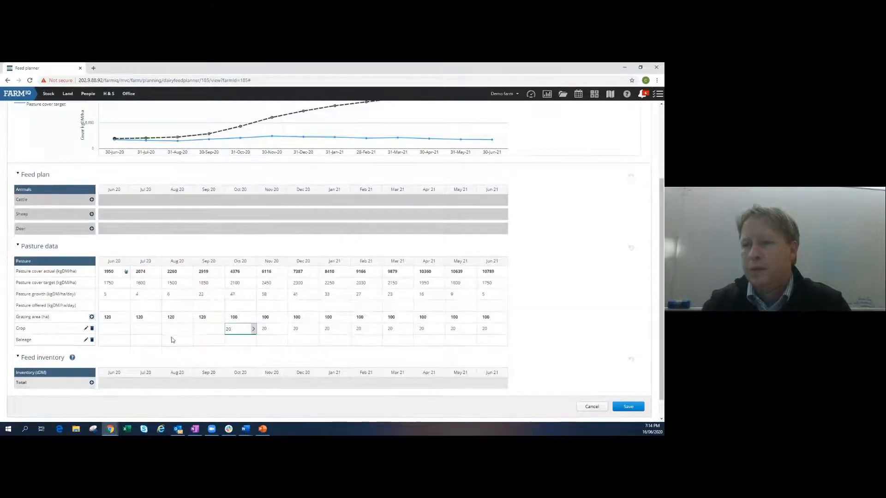
- Fill the Baleage area with 20 ha from Sep 20 onwards and clear it from Nov 20 to Jun 21
click(209, 340)
text(20)
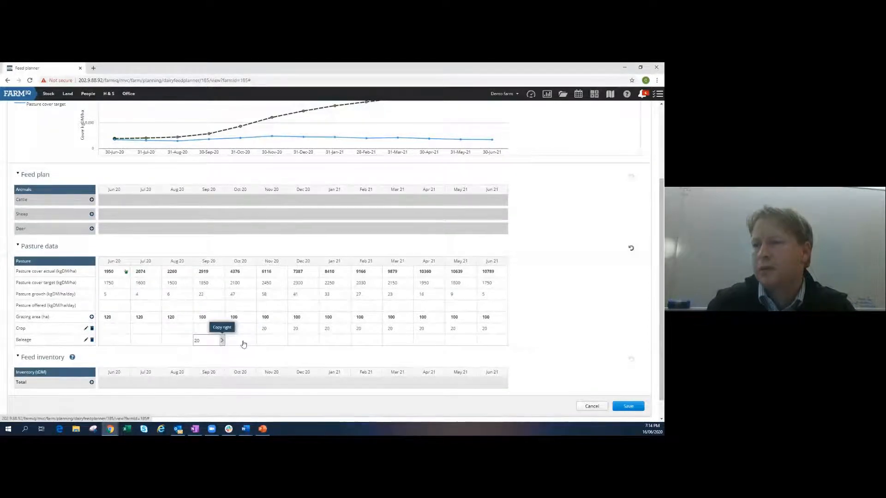
click(222, 340)
click(267, 342)
key(BackSpace)
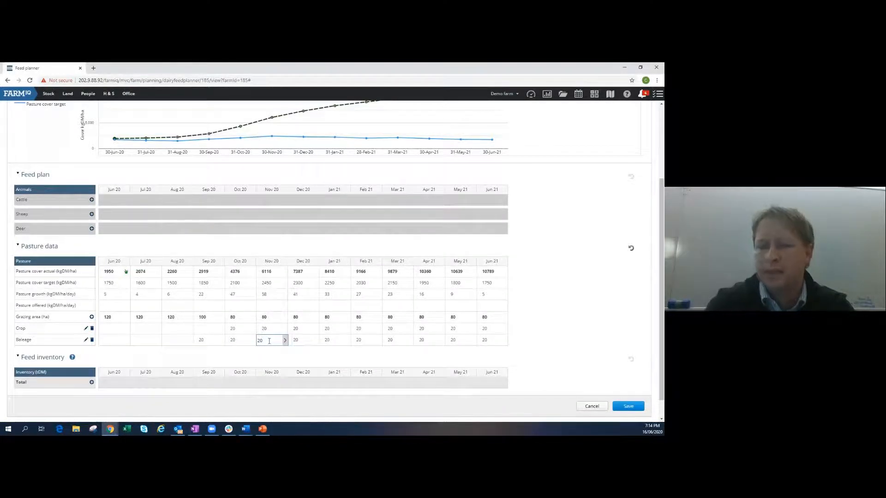
key(BackSpace)
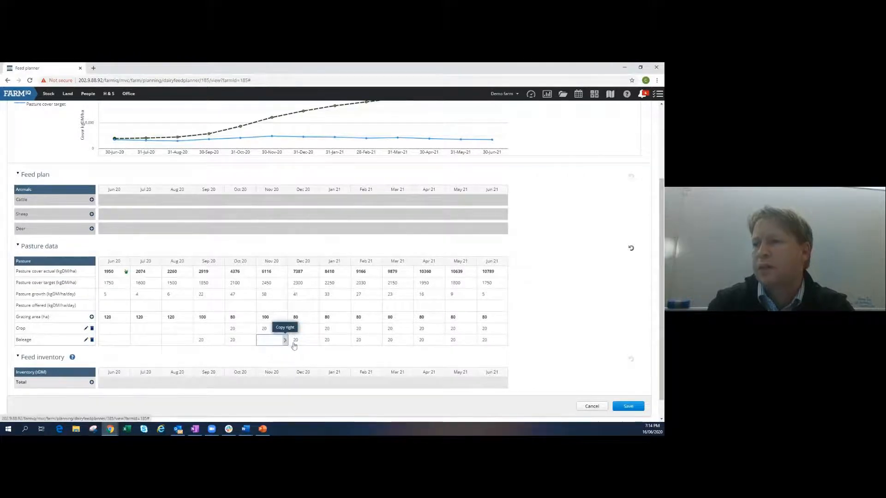
click(285, 341)
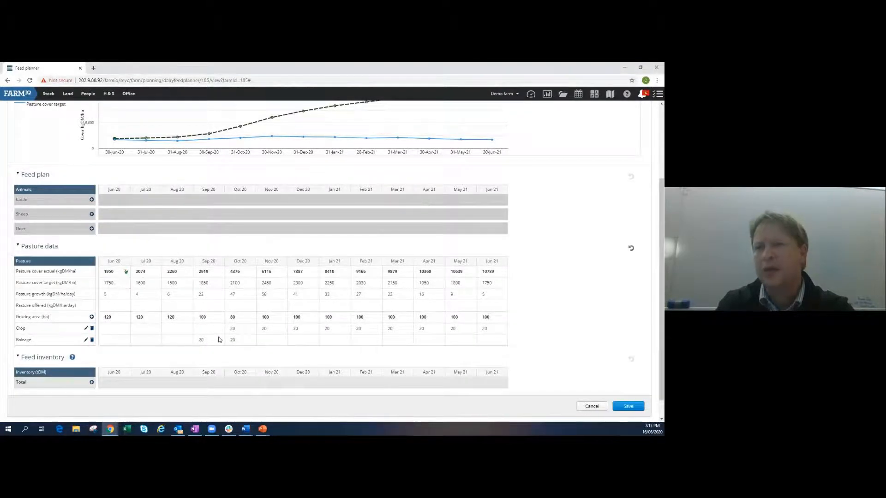
- Add a cattle mob named R1 Strs to the feed plan
scroll(219, 339, up, 1)
scroll(218, 339, up, 1)
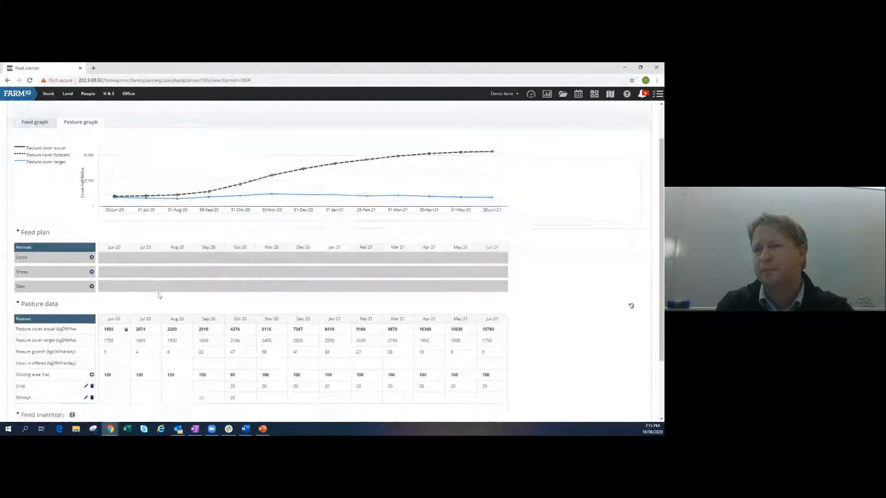
scroll(159, 293, down, 2)
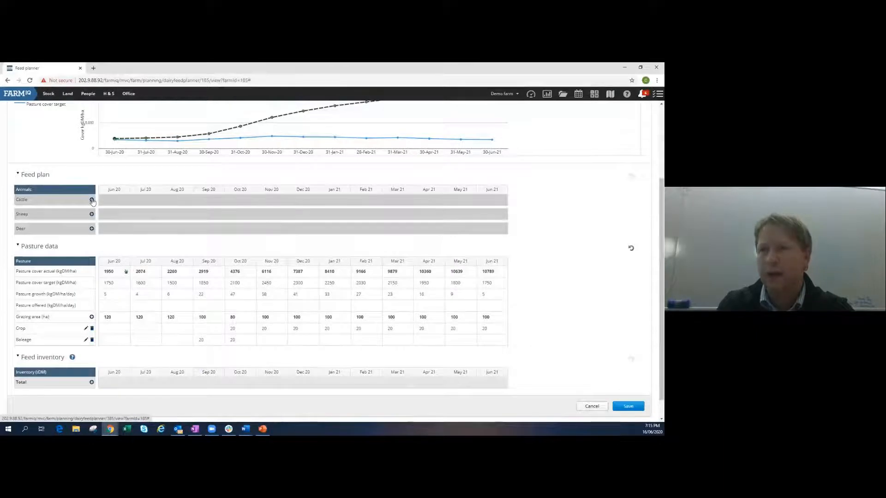
click(91, 200)
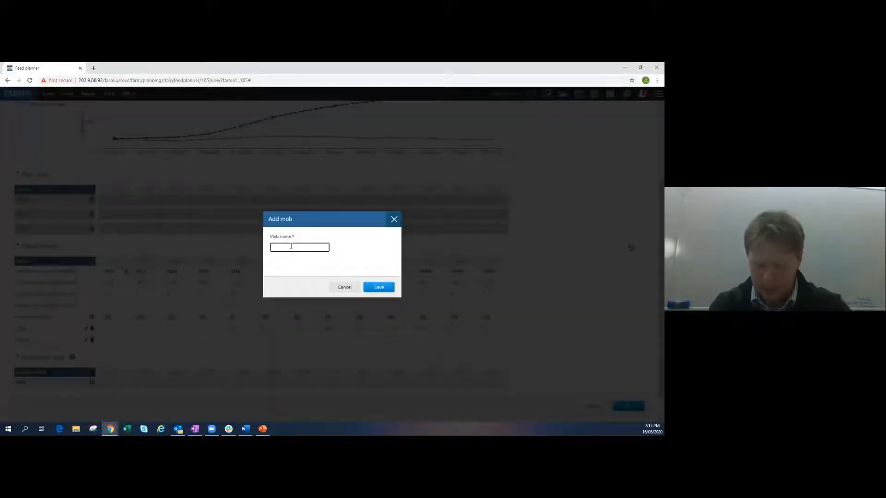
text(R2 Hfrs)
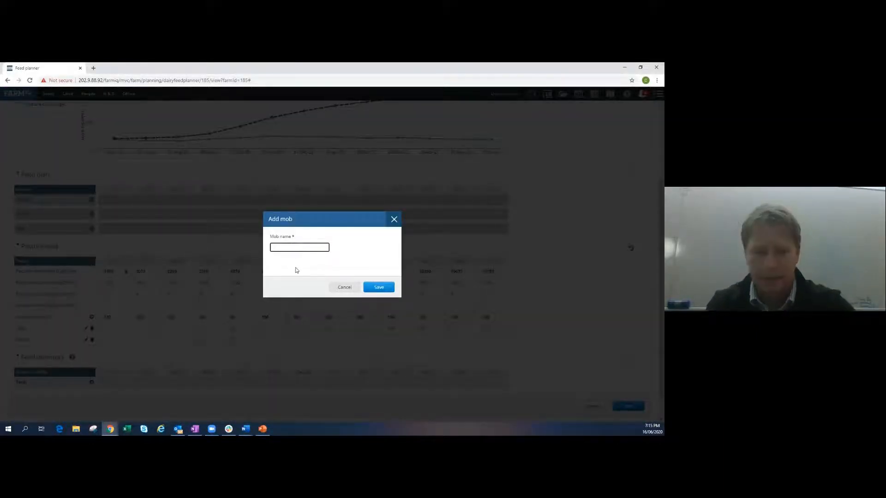
key(BackSpace)
key(BackSpace)
key(BackSpace)
key(BackSpace)
key(BackSpace)
key(BackSpace)
key(BackSpace)
text(R1 Strs)
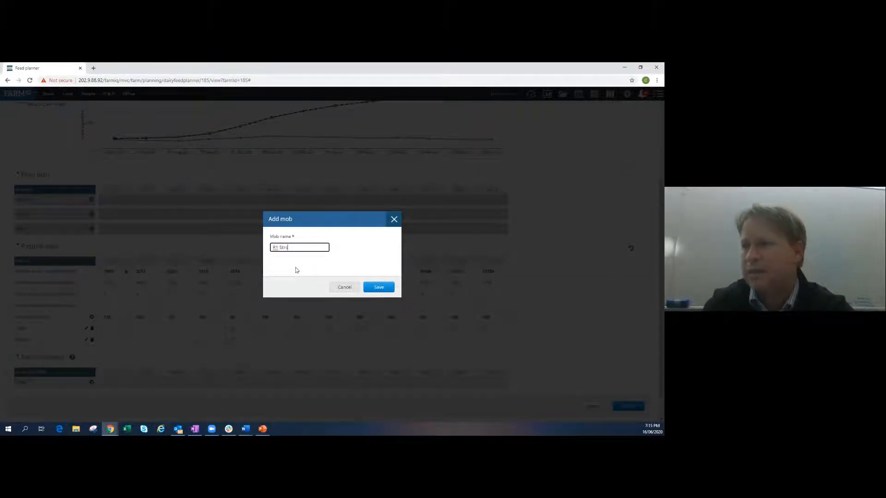
click(257, 268)
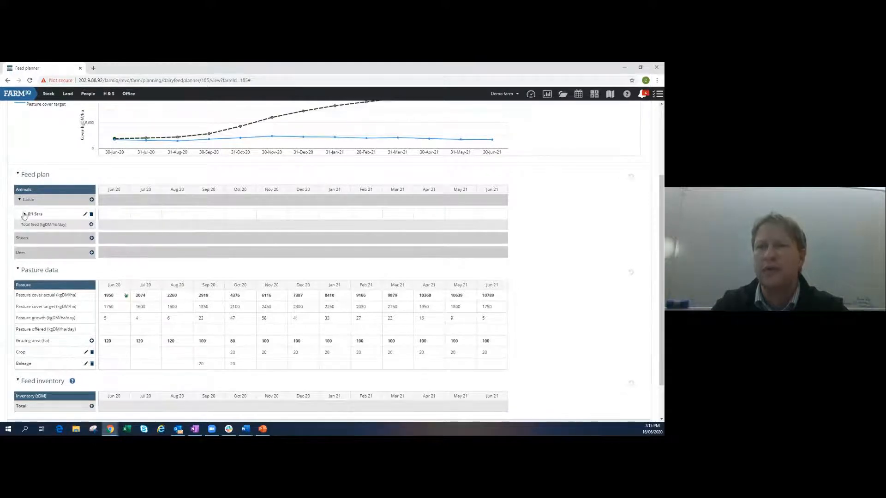
- Expand the R1 Strs mob and set its stock numbers to 50 for every month from Jun 20 to Jun 21
click(25, 214)
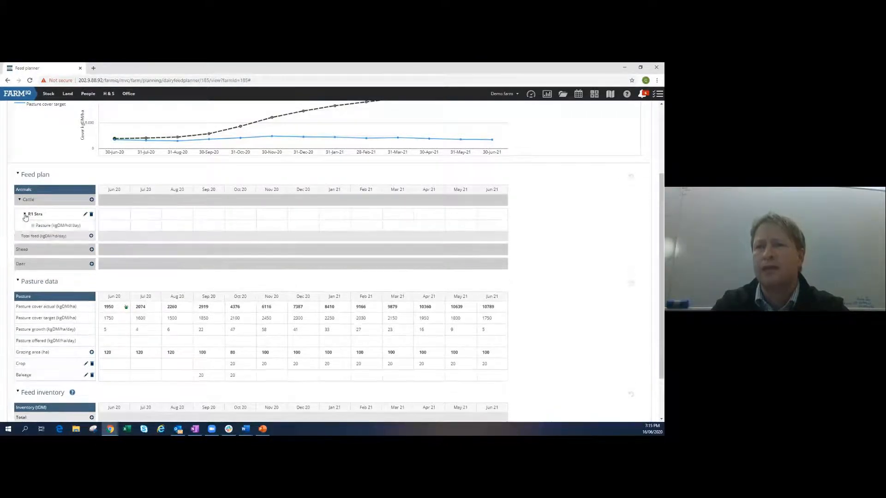
click(115, 217)
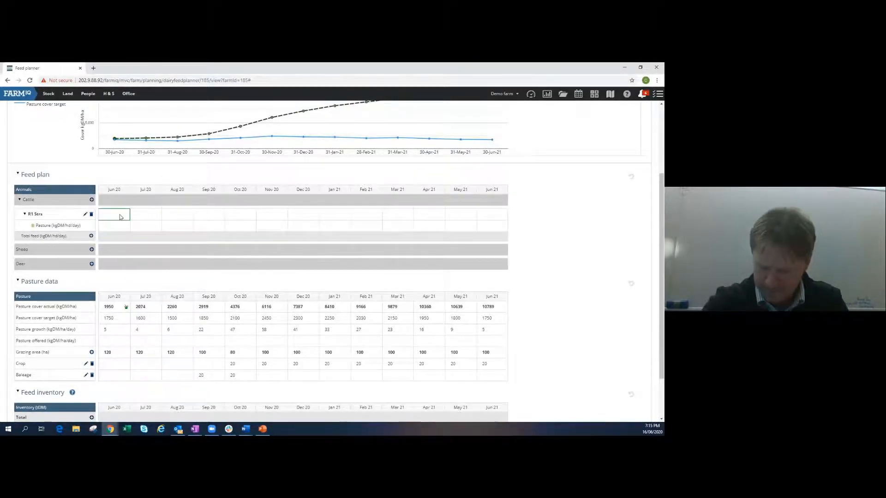
text(50)
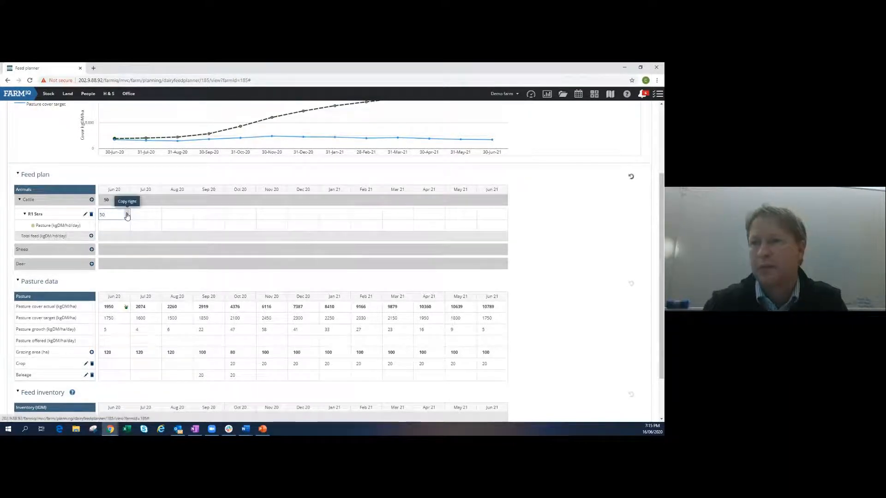
click(126, 214)
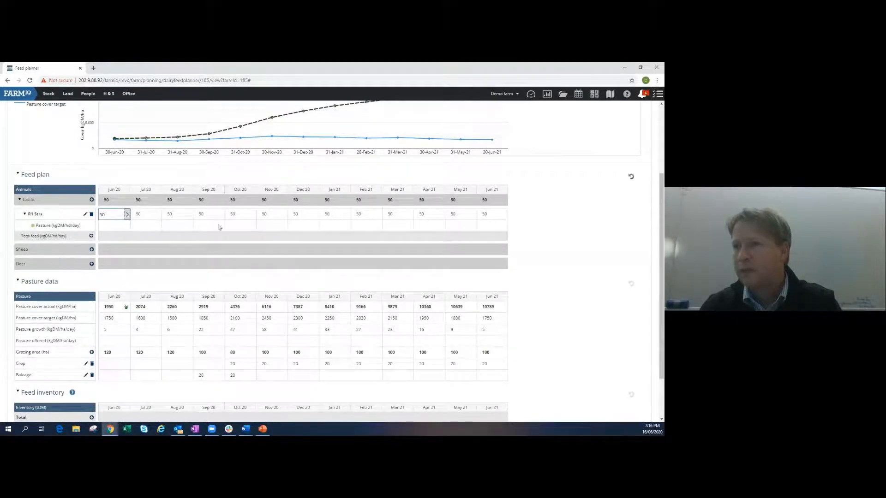
- Set the R1 Strs stock numbers to 90 for every month from Oct 20 onwards
click(241, 215)
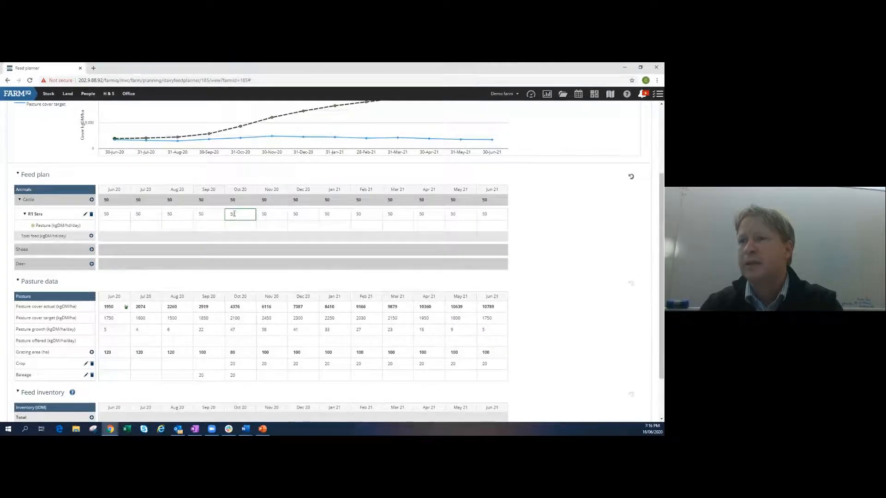
double_click(232, 215)
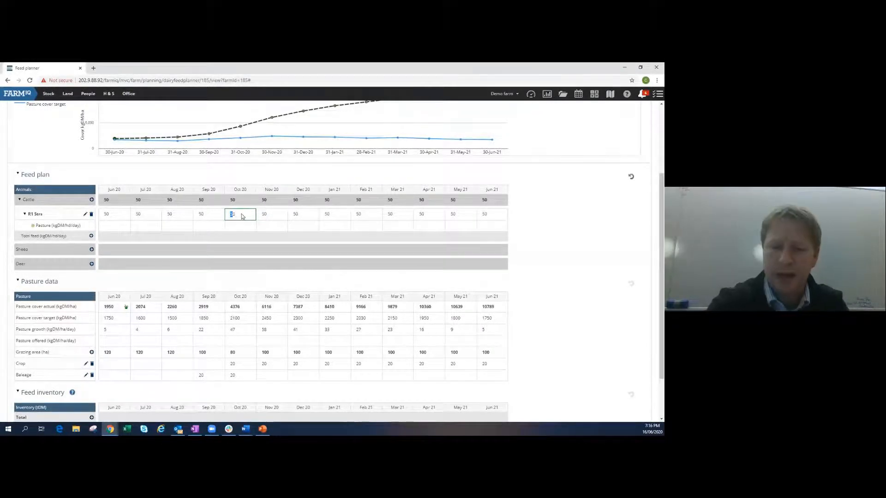
text(5)
text(0)
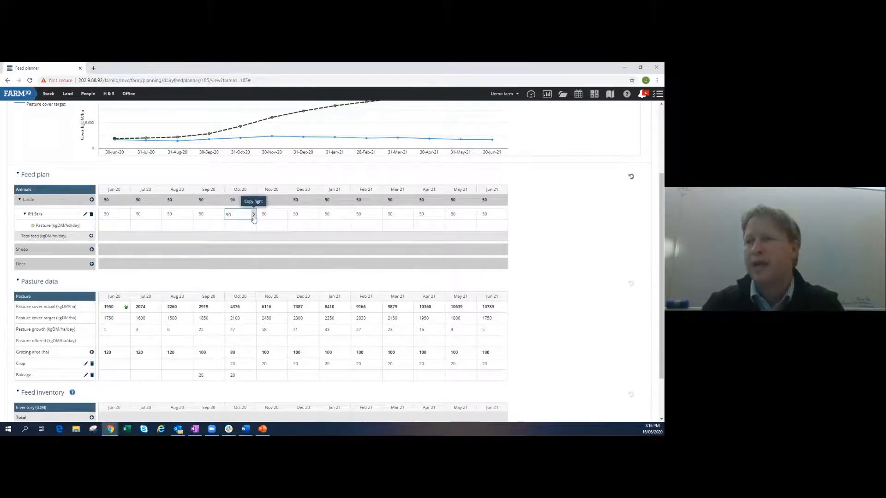
click(253, 214)
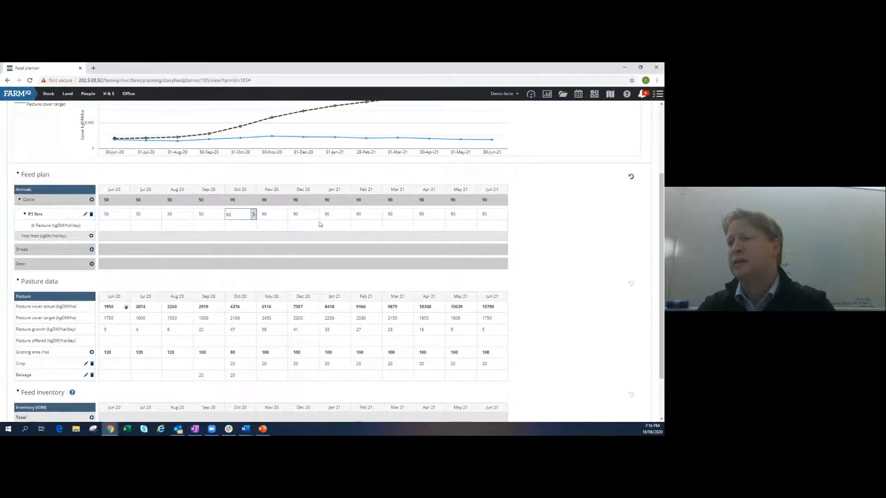
- Set the R1 Strs stock numbers to 60 from Feb 21 and to 50 from Mar 21 onwards
click(363, 215)
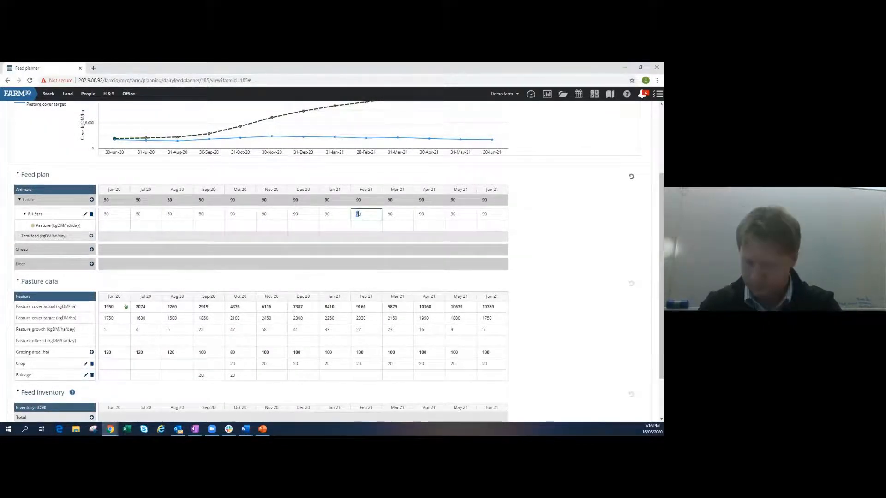
text(6)
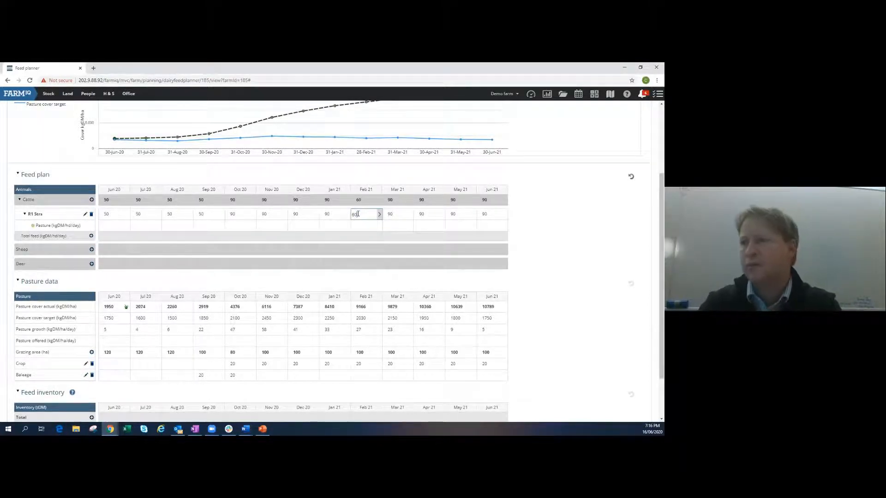
click(380, 216)
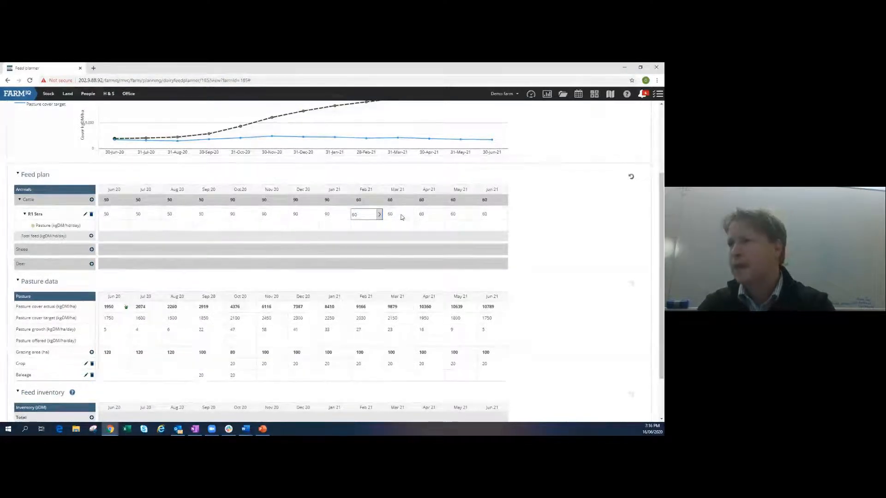
click(400, 216)
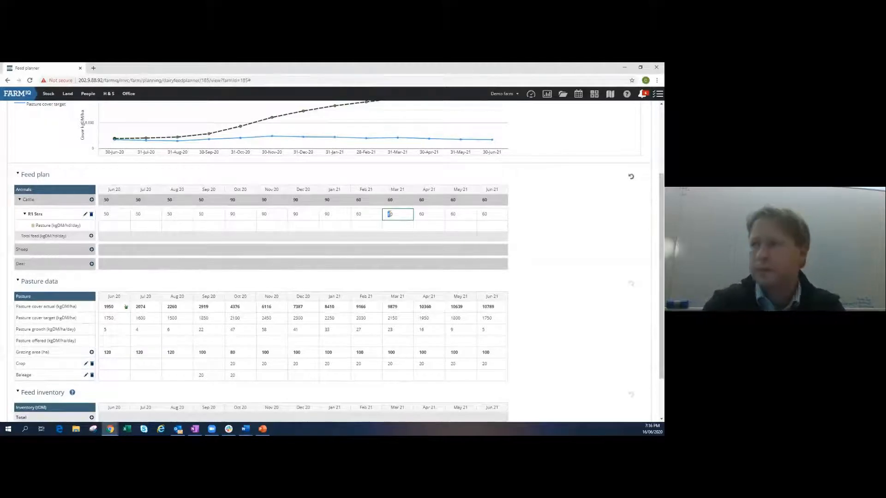
double_click(389, 214)
text(5)
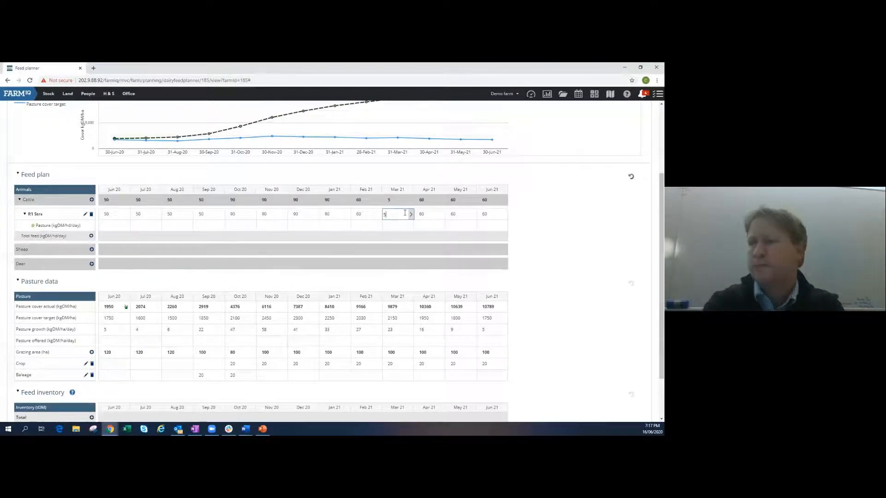
text(0)
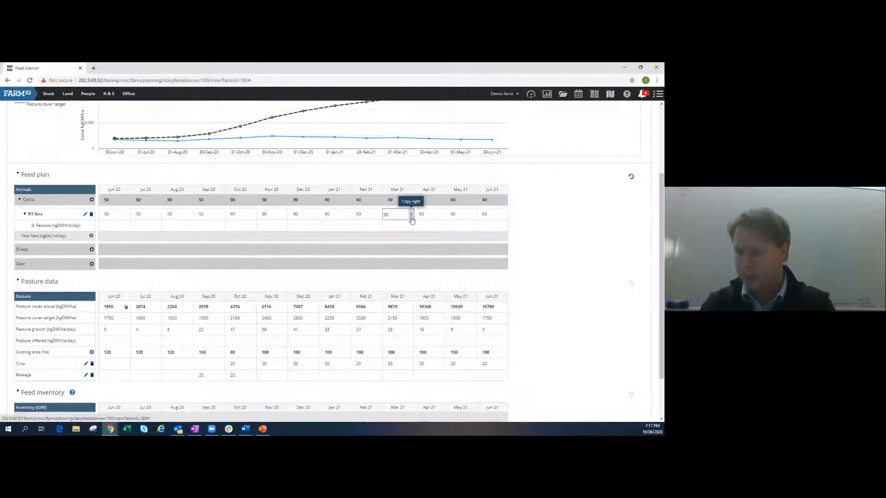
click(411, 214)
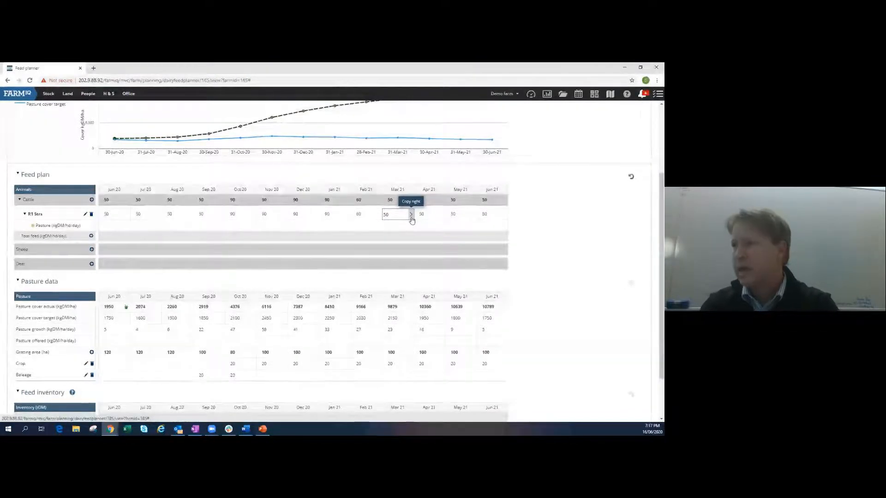
- Set the R1 Strs stock numbers to 20 from May 21 onwards and clear the Jun 21 value
click(458, 215)
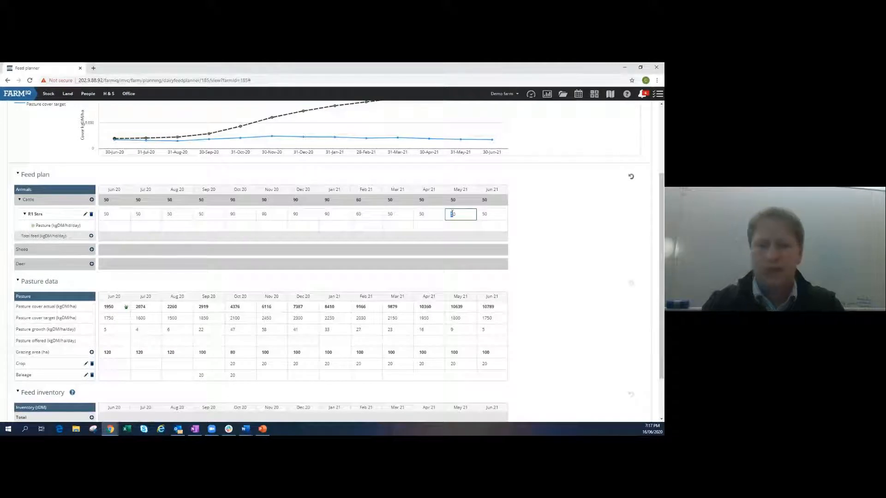
text(2)
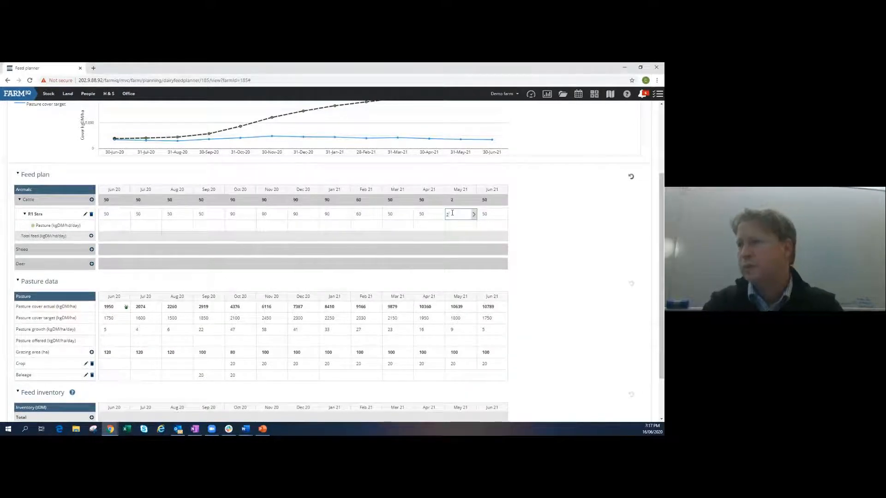
text(0)
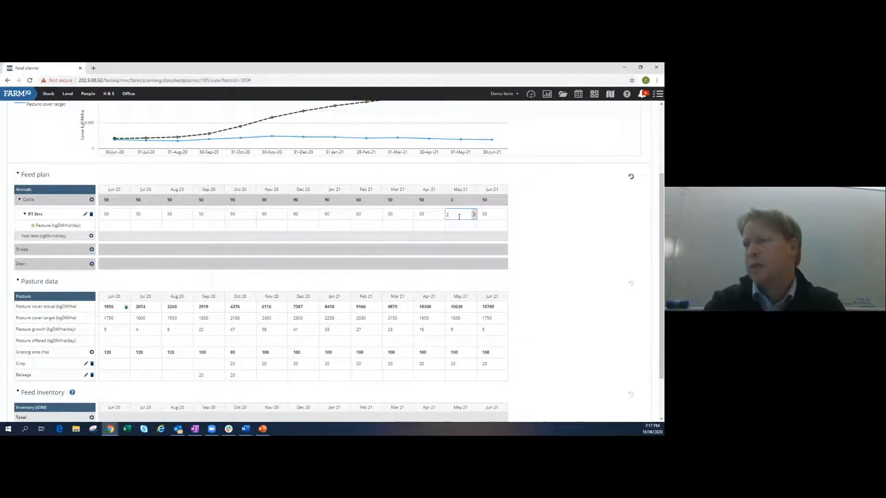
click(474, 214)
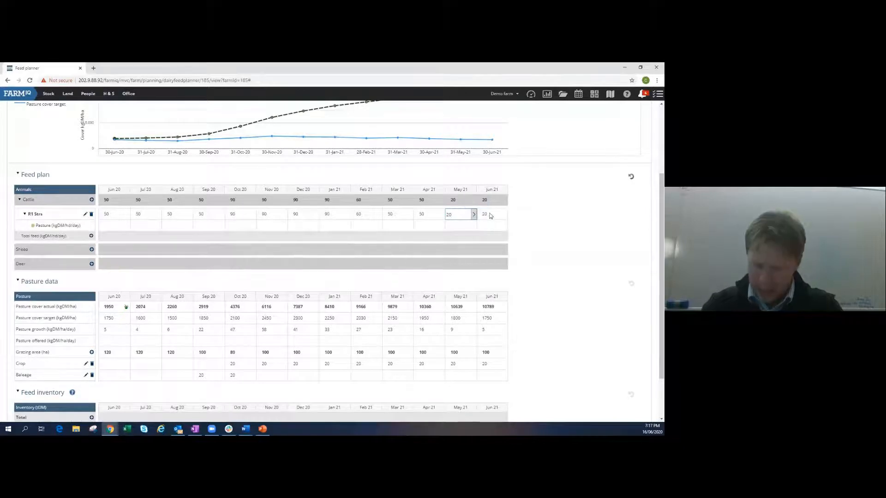
click(488, 215)
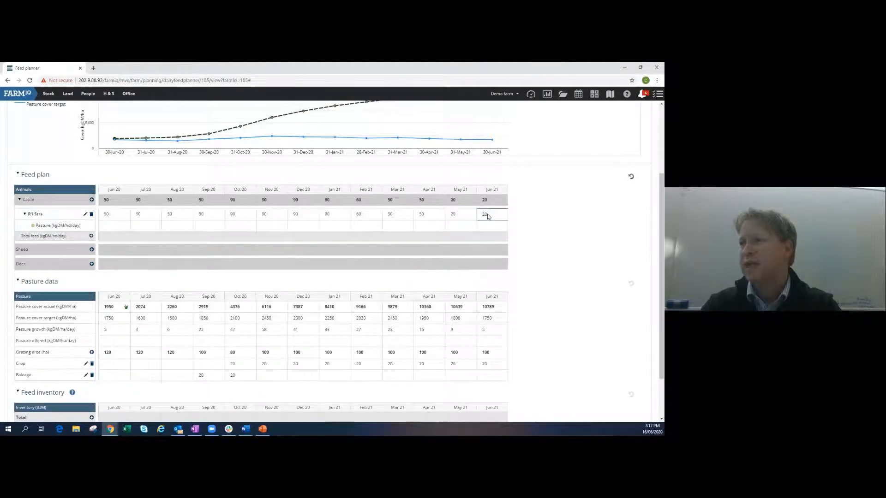
double_click(485, 214)
double_click(484, 212)
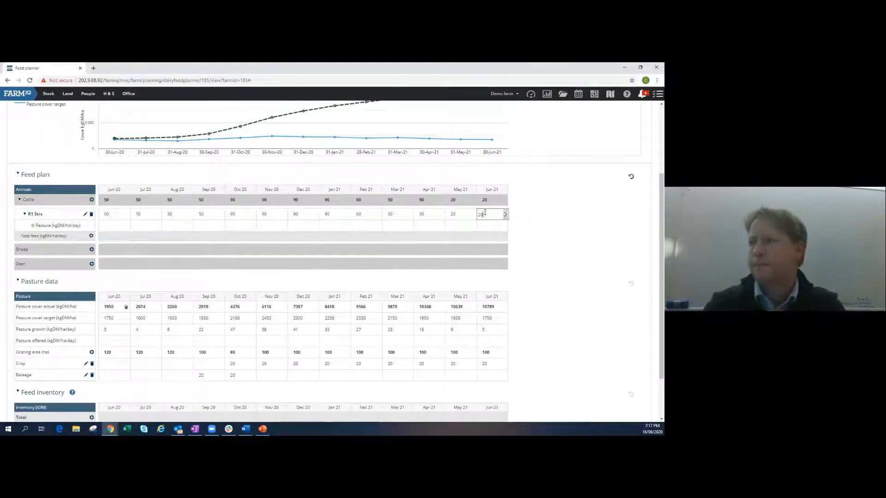
key(BackSpace)
key(BackSpace)
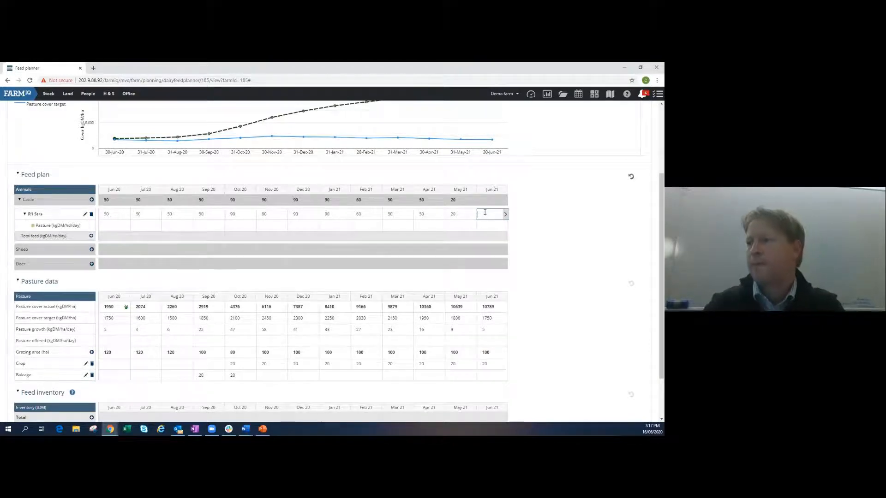
click(485, 228)
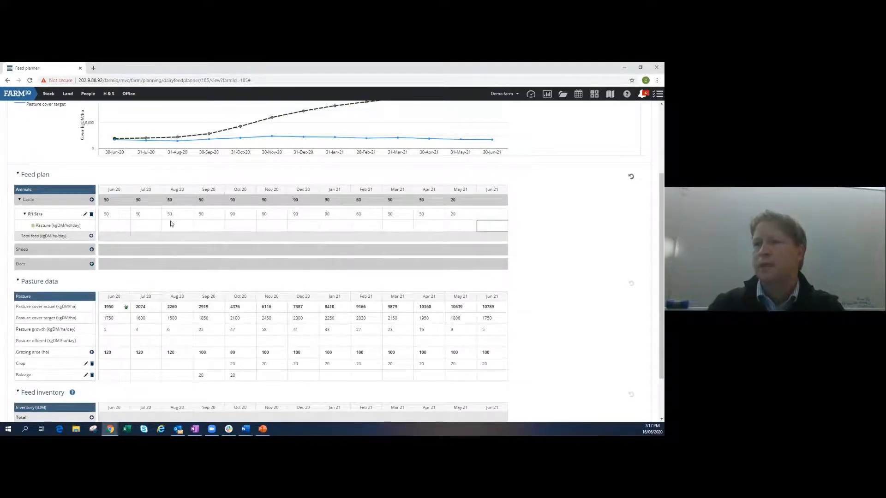
- Enter the R1 Strs pasture intake per head per day as 8 for Jun 20, 9 for Jul, 8 for Aug and 8 for Sep 20
scroll(175, 223, up, 1)
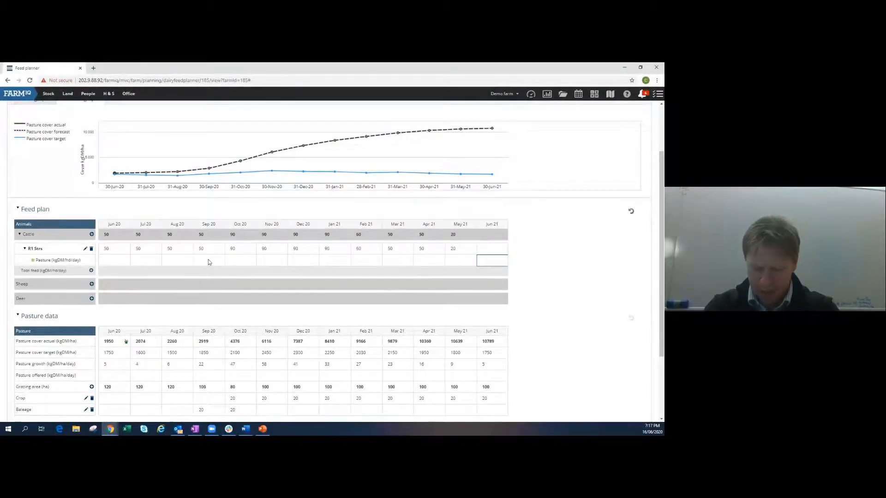
click(111, 262)
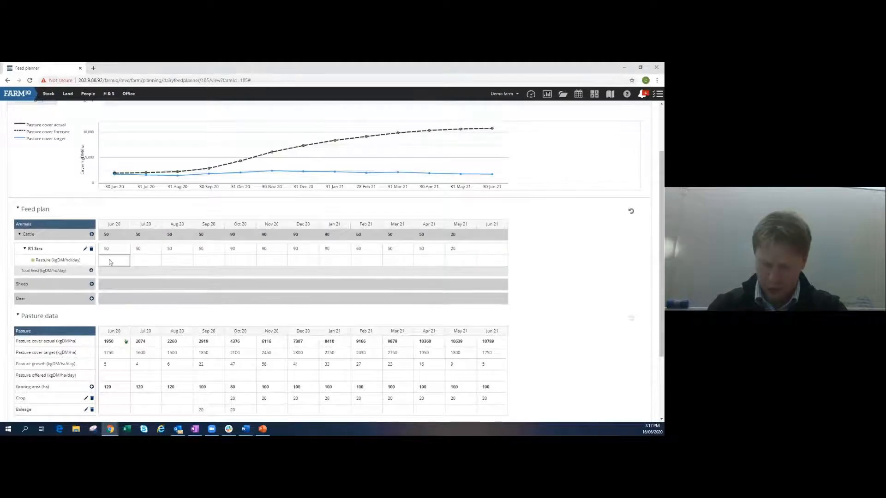
text(8)
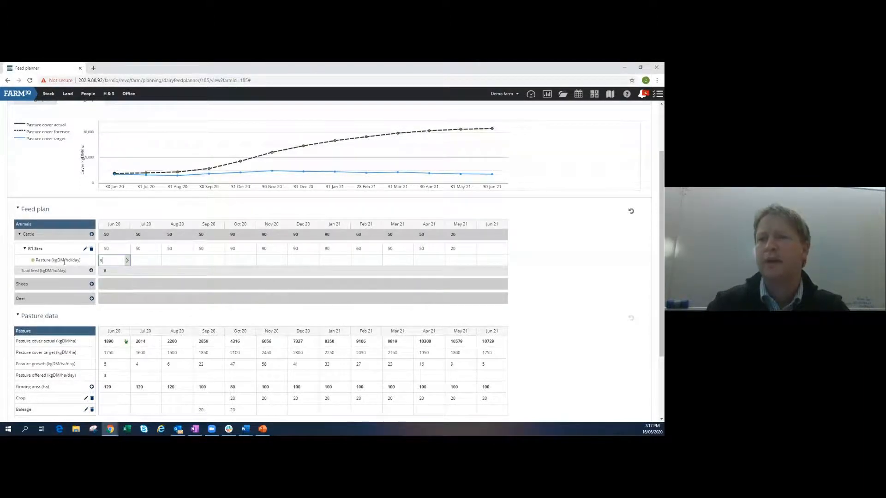
click(144, 263)
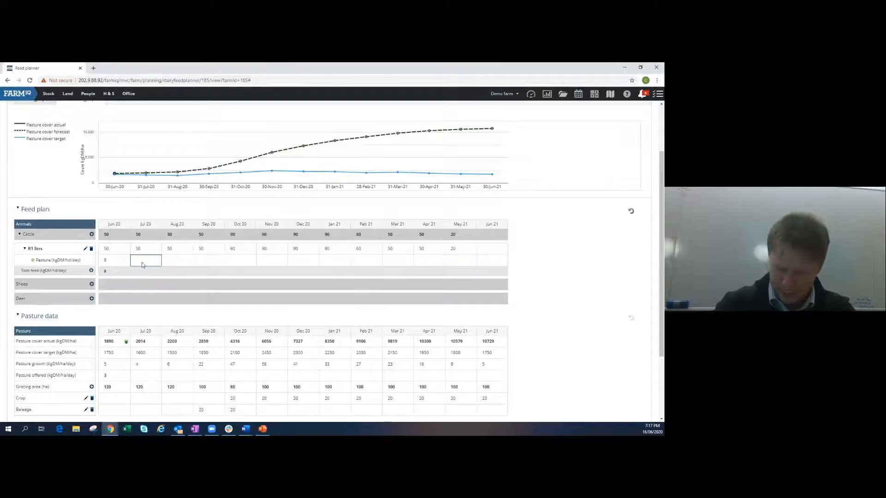
text(9)
click(185, 261)
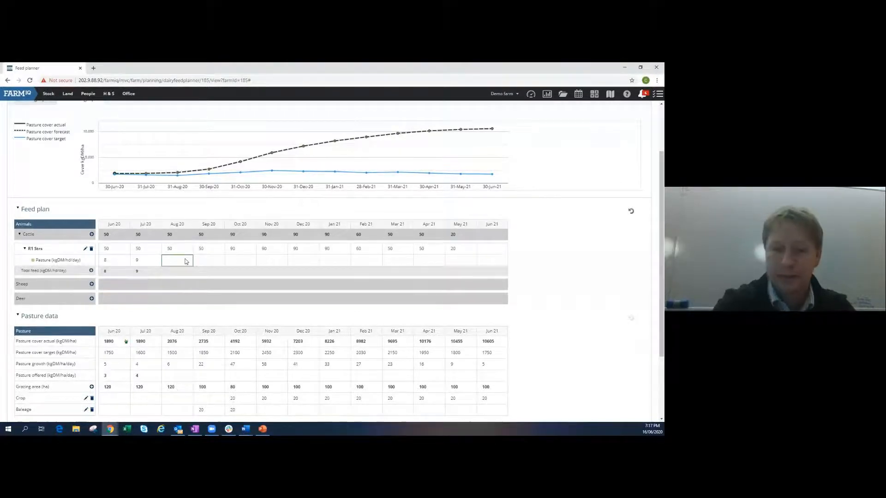
text(8)
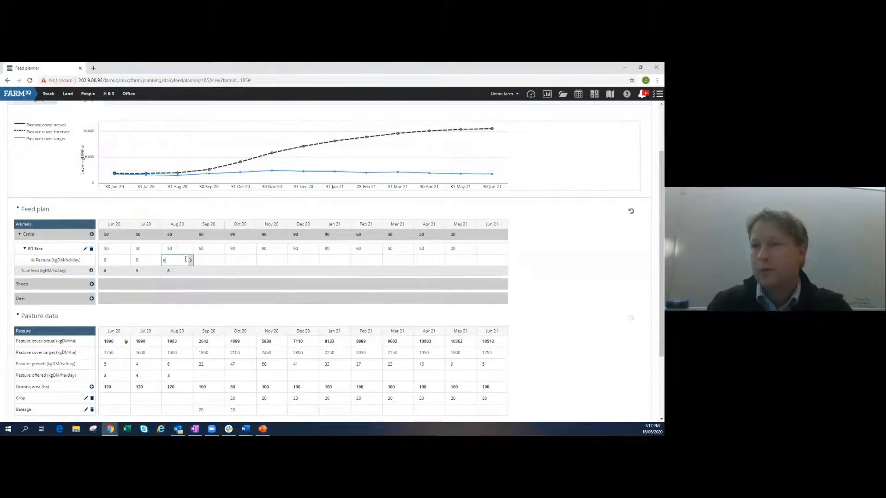
click(210, 261)
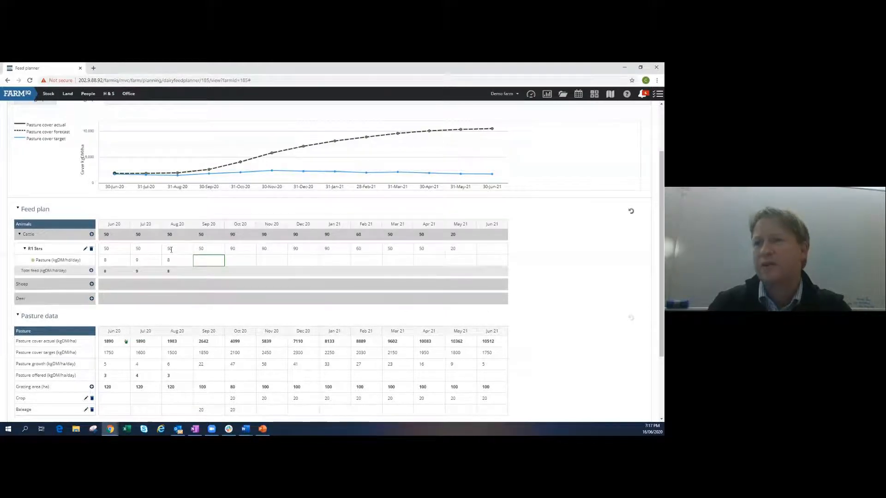
click(209, 261)
text(8)
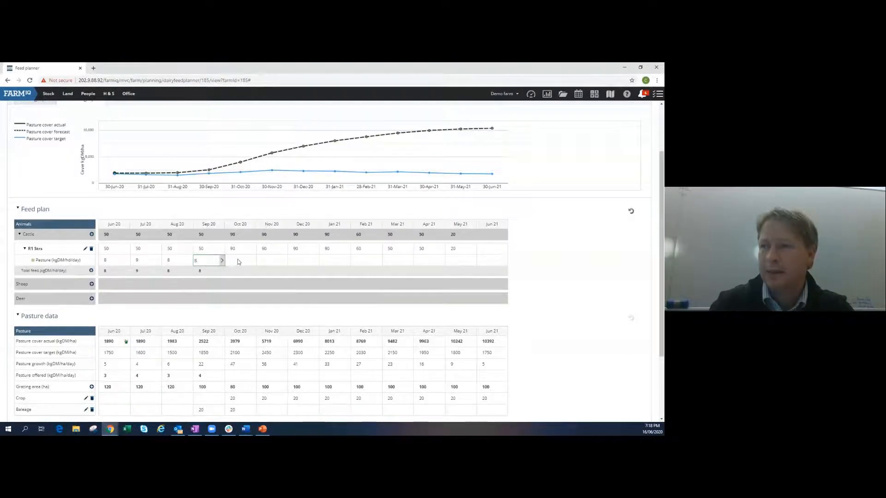
- Set the R1 Strs pasture intake to 9 for Oct 20 and to 11 for every month from Nov 20 onwards
click(239, 262)
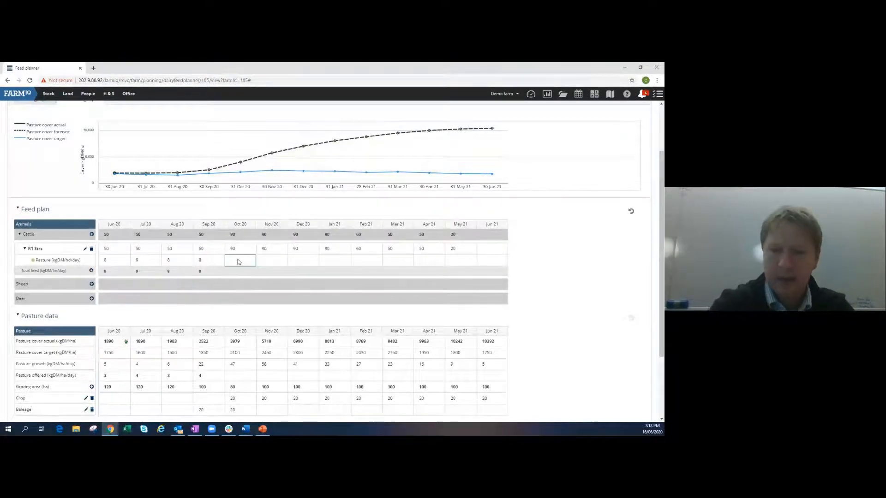
text(9)
click(270, 262)
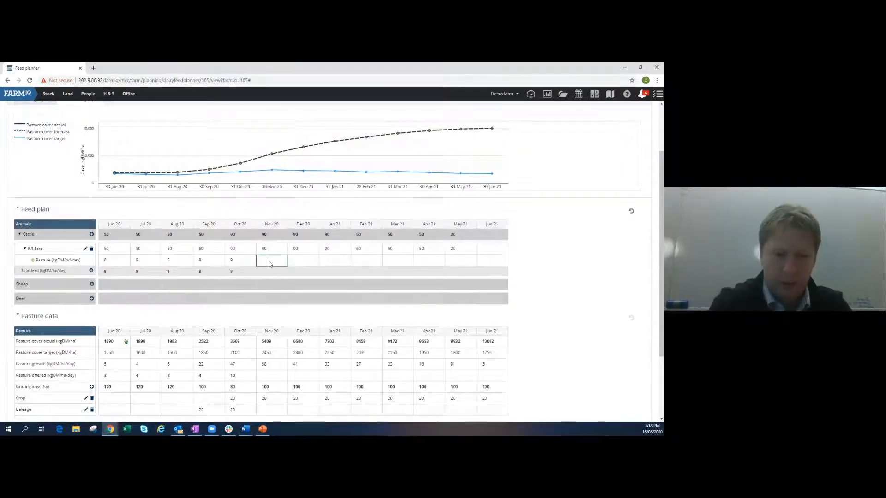
text(1)
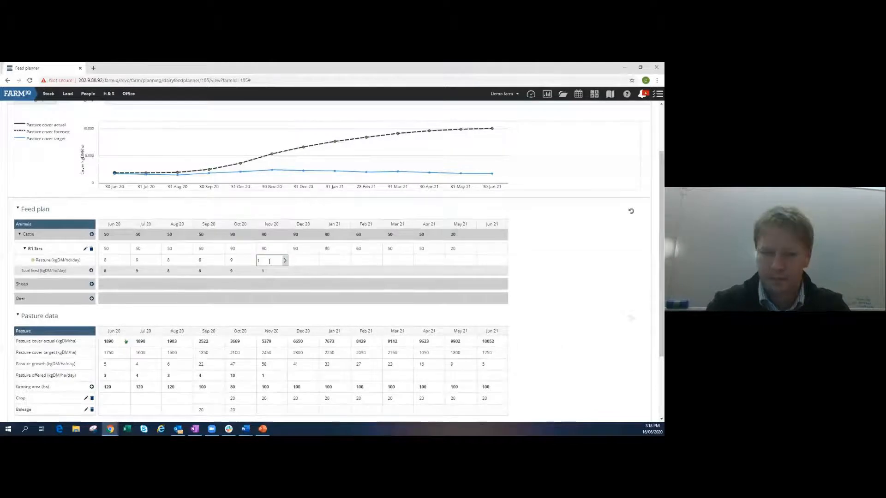
text(1)
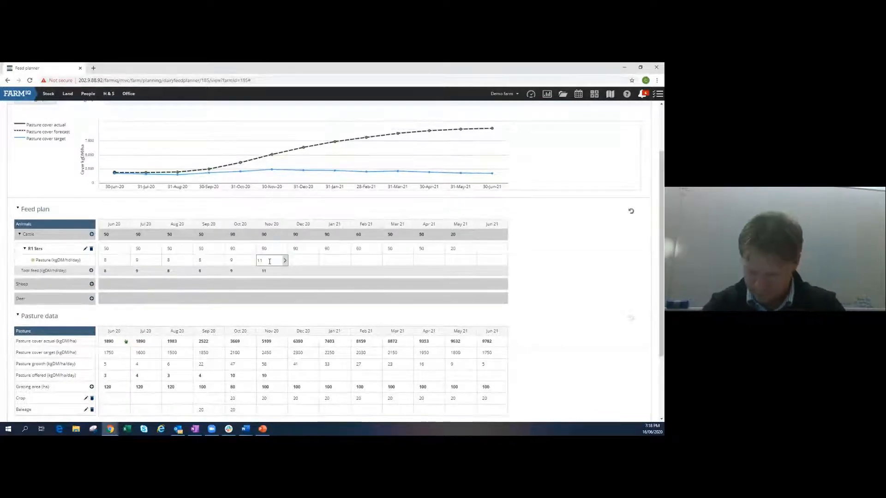
click(285, 260)
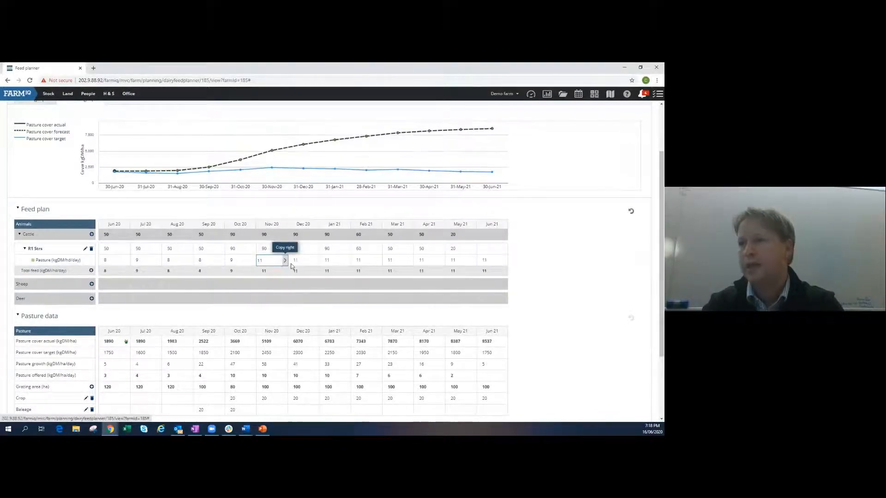
- Change the R1 Strs pasture intake to 12 for May 21 and Jun 21
click(460, 263)
click(460, 262)
key(BackSpace)
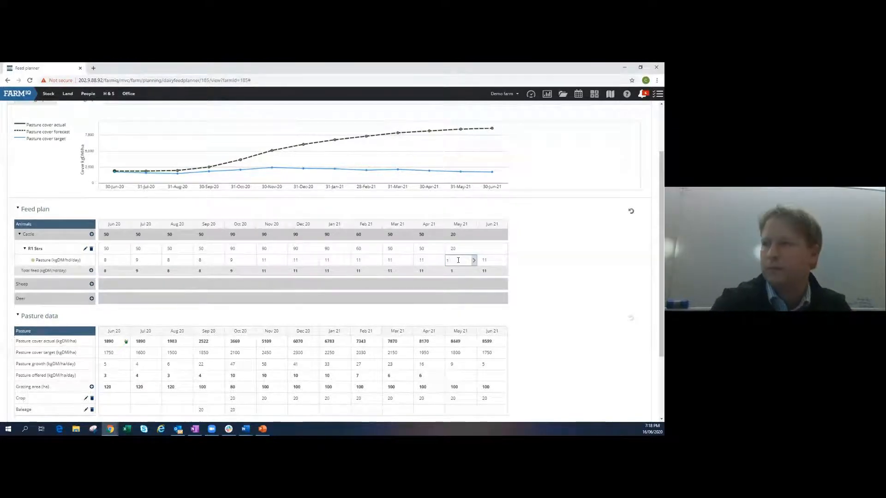
text(2)
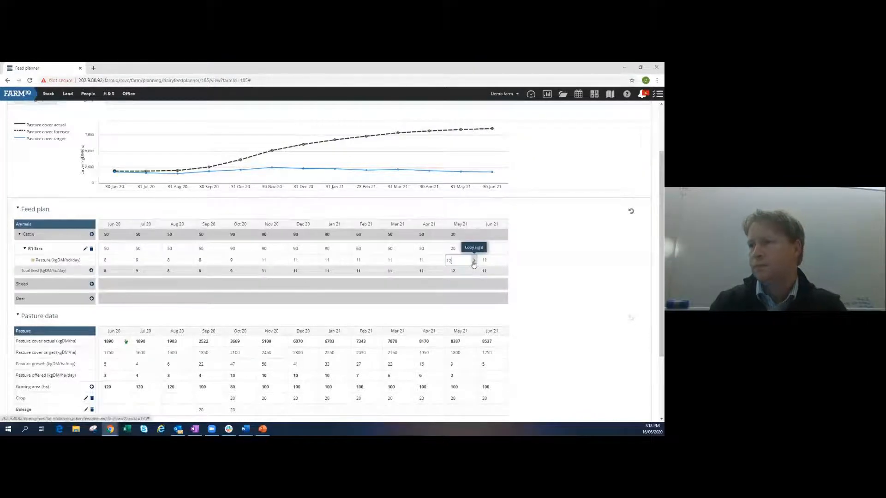
click(473, 260)
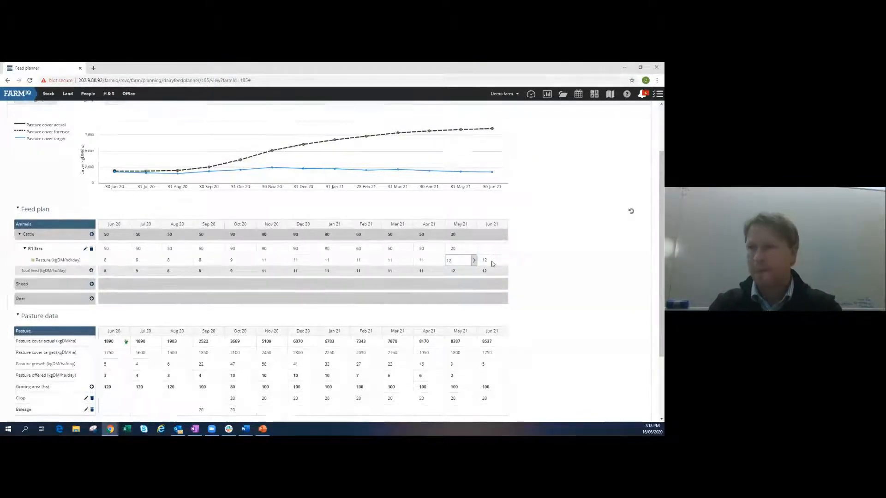
click(92, 271)
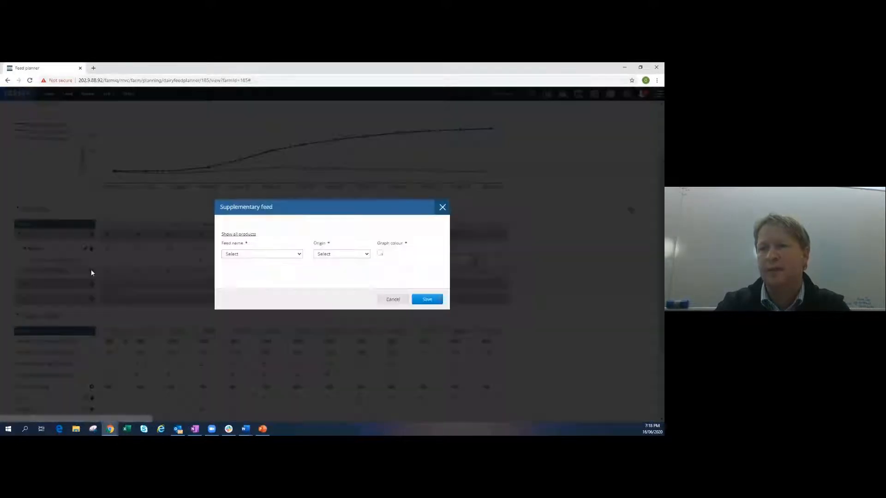
click(300, 254)
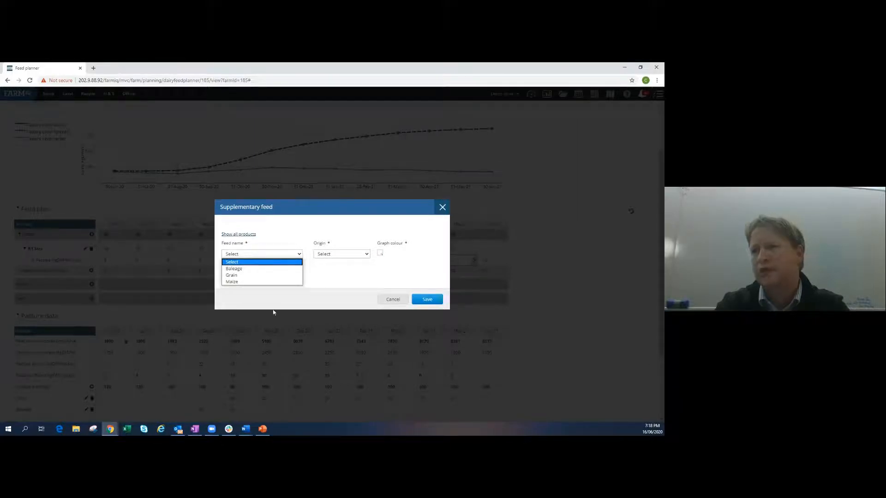
click(393, 300)
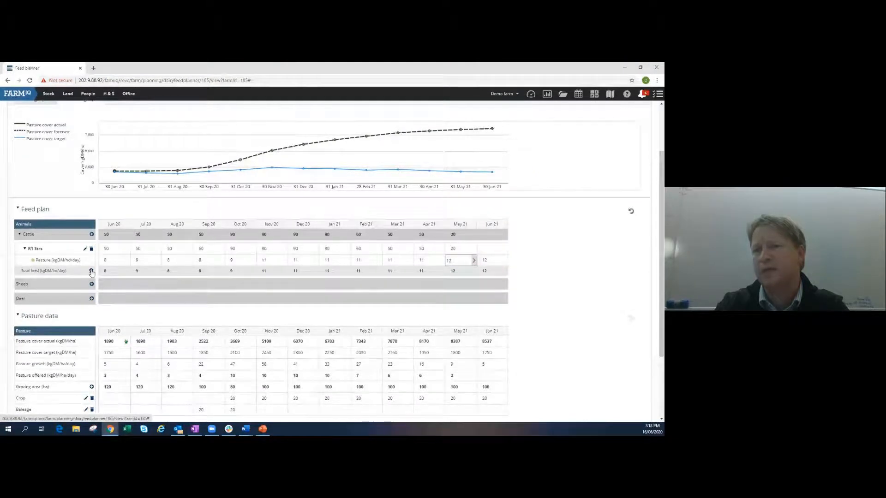
- Add Baleage with origin Purchased and a green graph colour as a supplementary feed for the R1 Strs
click(91, 272)
click(298, 254)
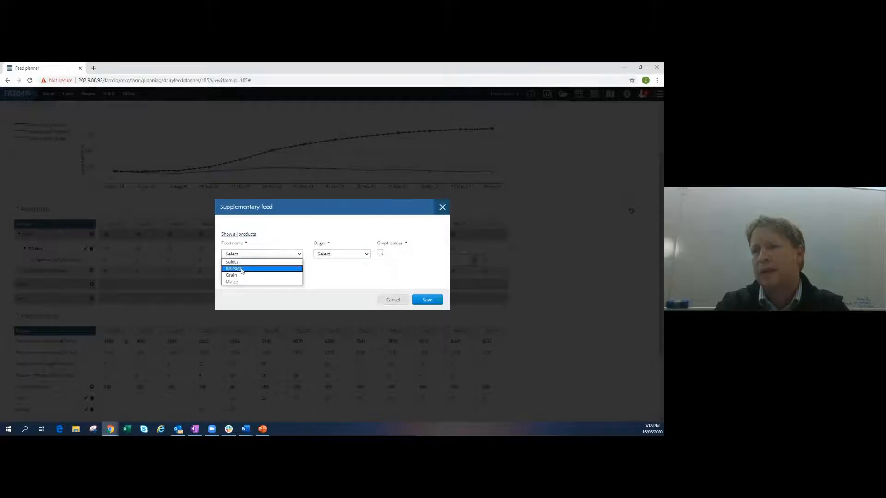
click(242, 270)
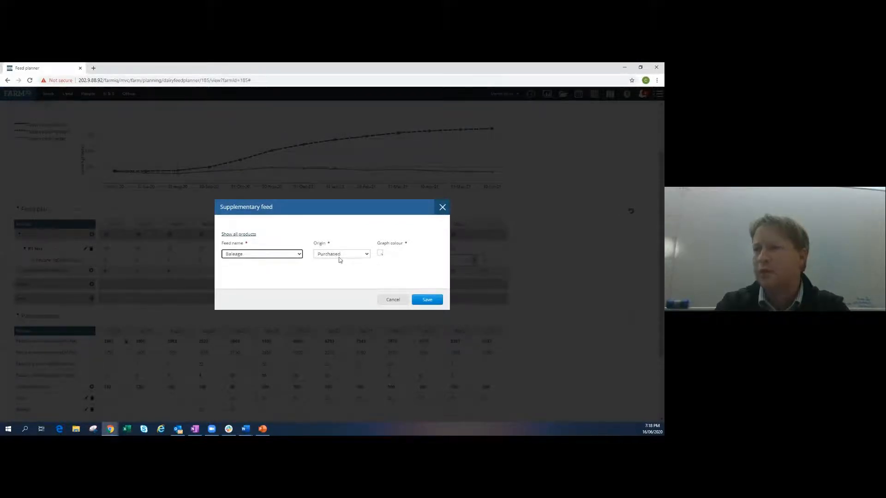
click(367, 255)
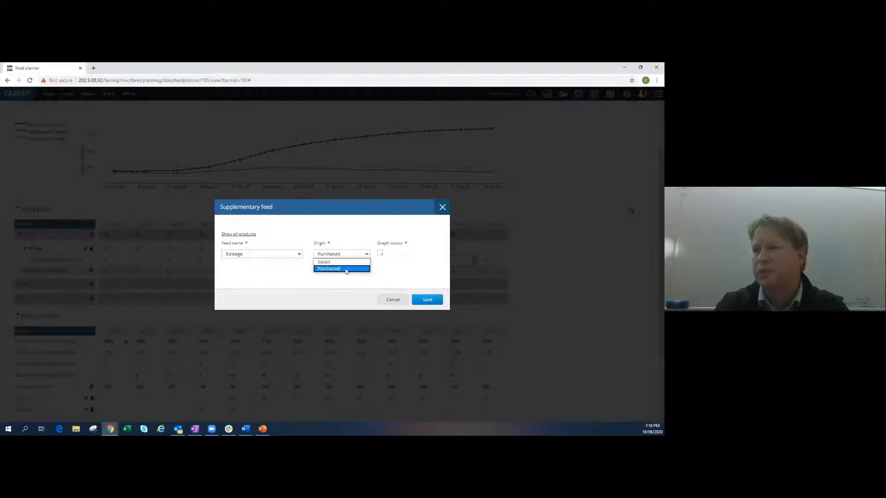
click(345, 267)
click(380, 255)
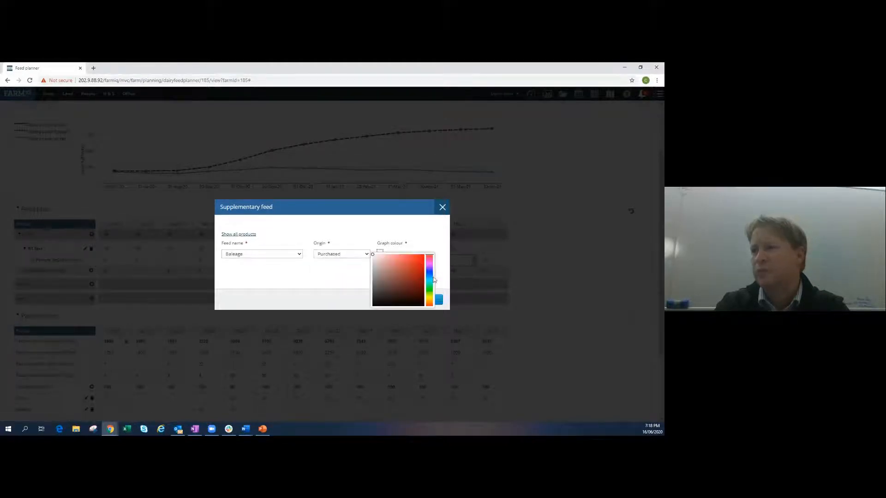
click(429, 285)
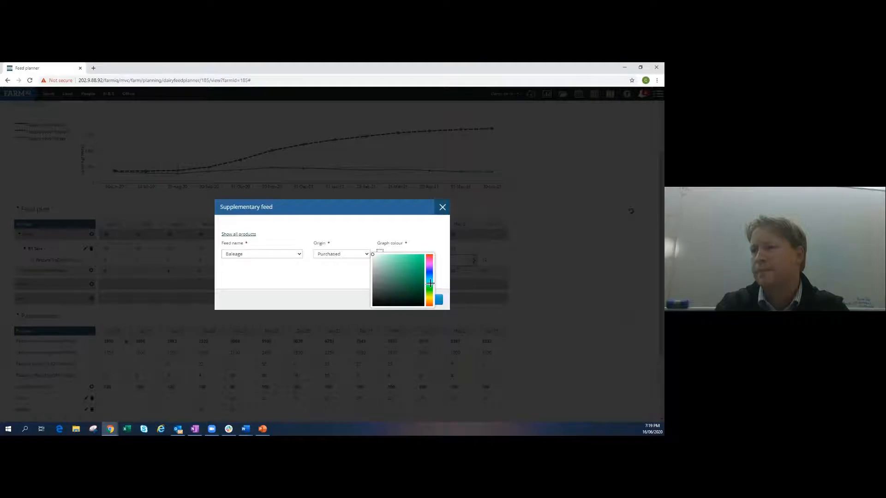
click(410, 266)
click(441, 301)
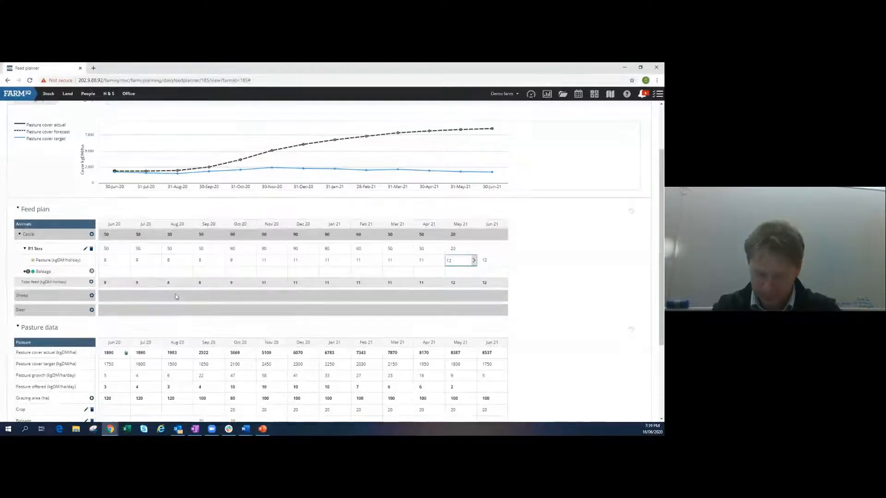
- Enter the R1 Strs baleage intake as 2 for Jul 20, 3 for Aug, 3 for Sep and 2 for Oct 20
click(144, 274)
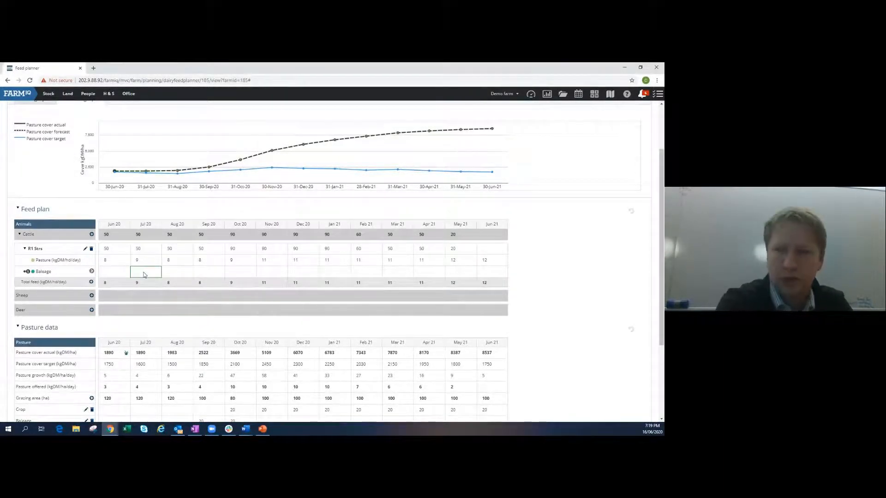
text(2)
click(179, 275)
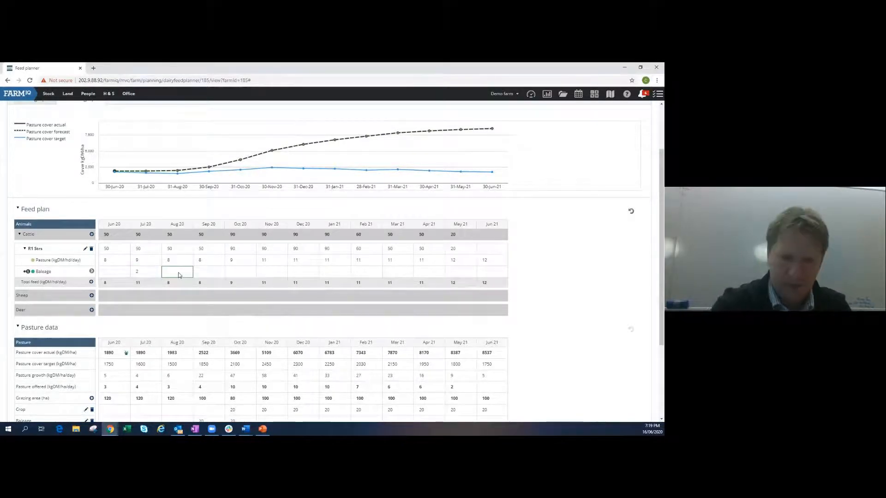
text(3)
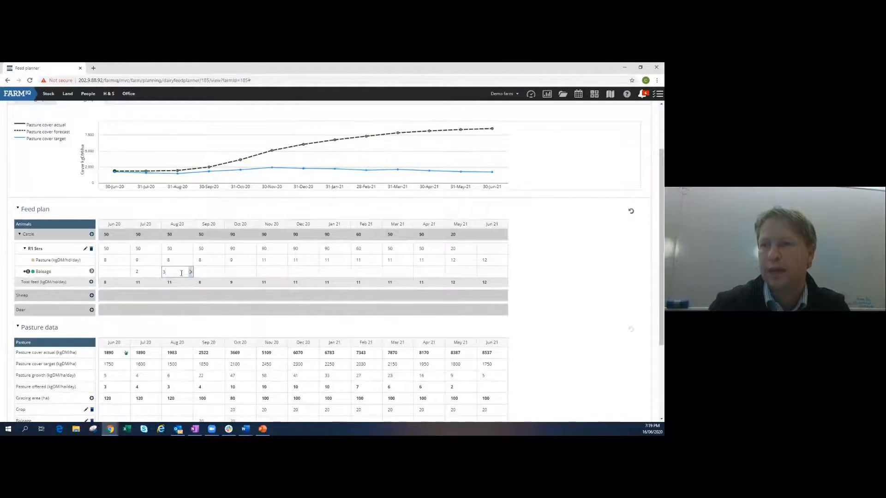
click(209, 275)
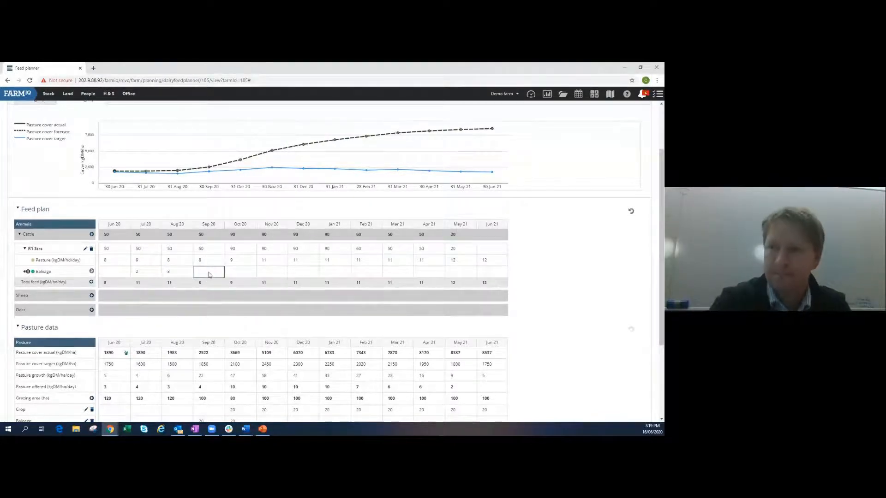
text(3)
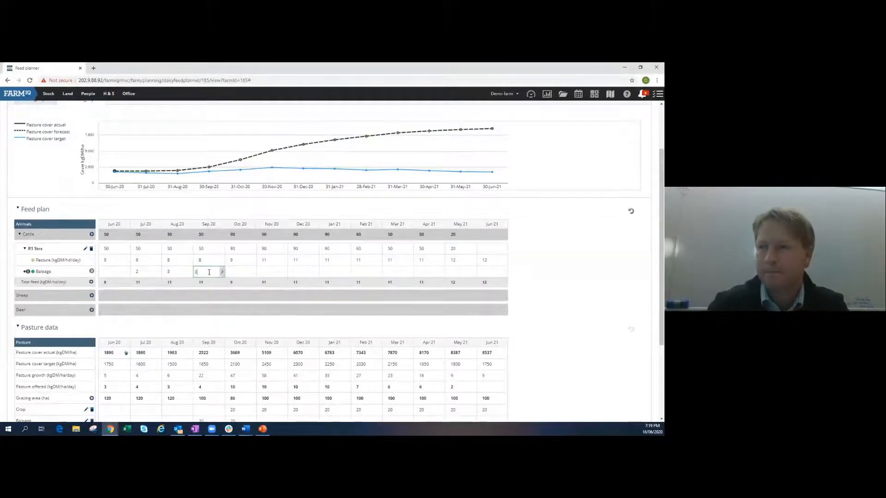
click(239, 273)
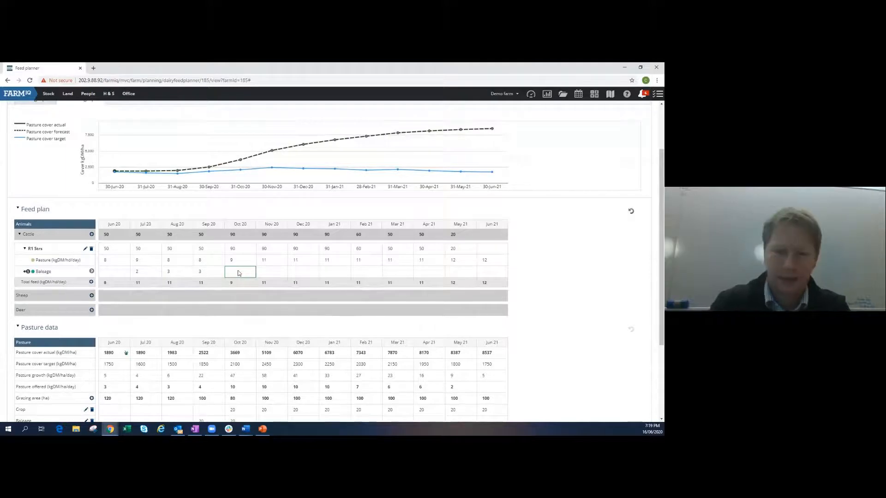
text(2)
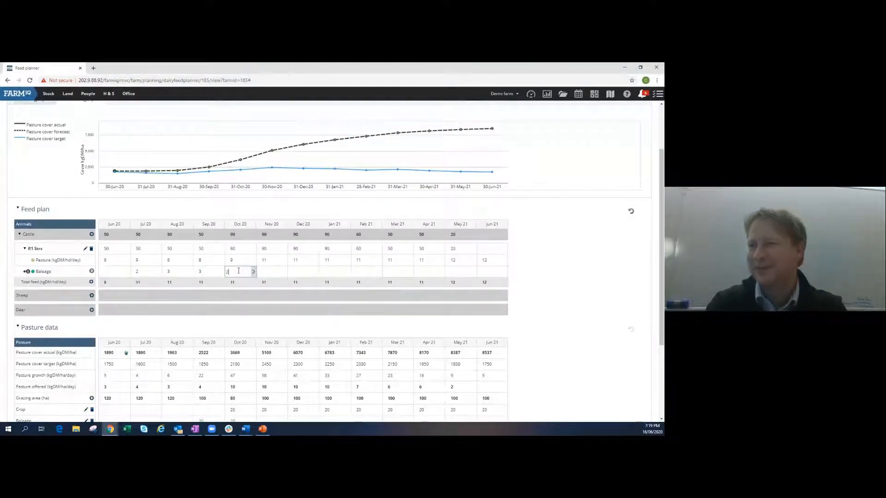
click(302, 273)
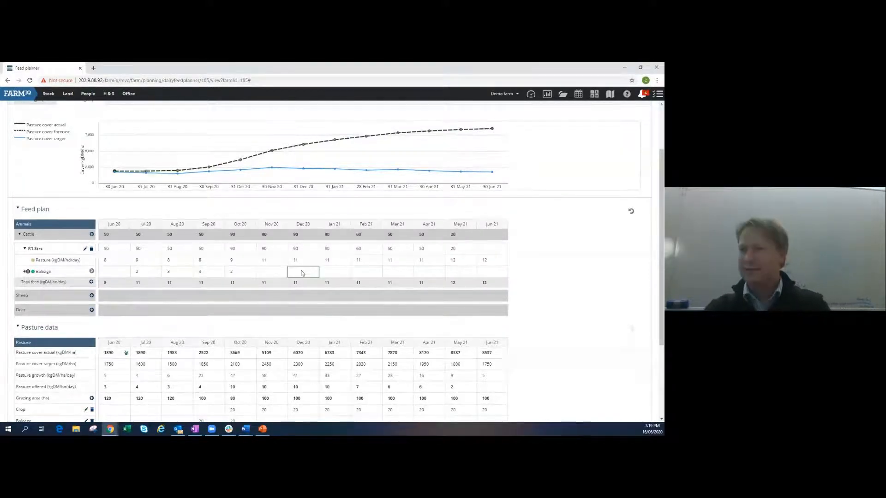
- Add a cattle mob named R2 Strs to the feed plan and expand its pasture row
scroll(286, 268, down, 1)
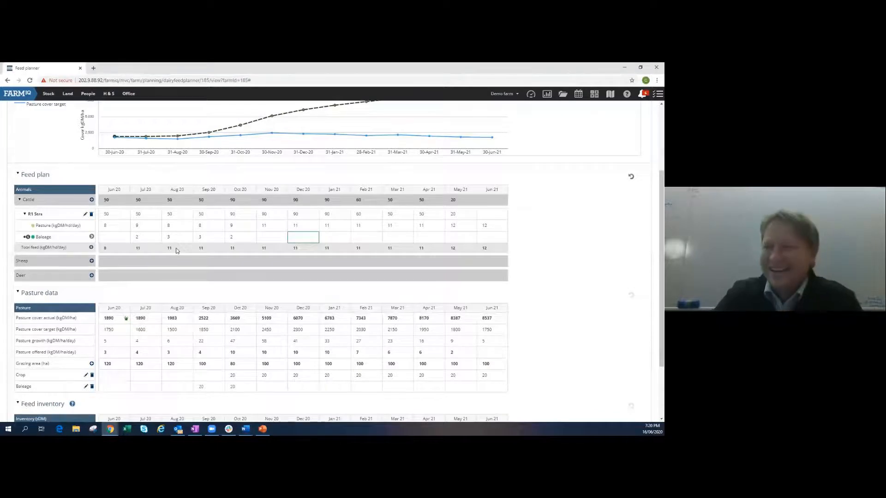
scroll(178, 252, down, 1)
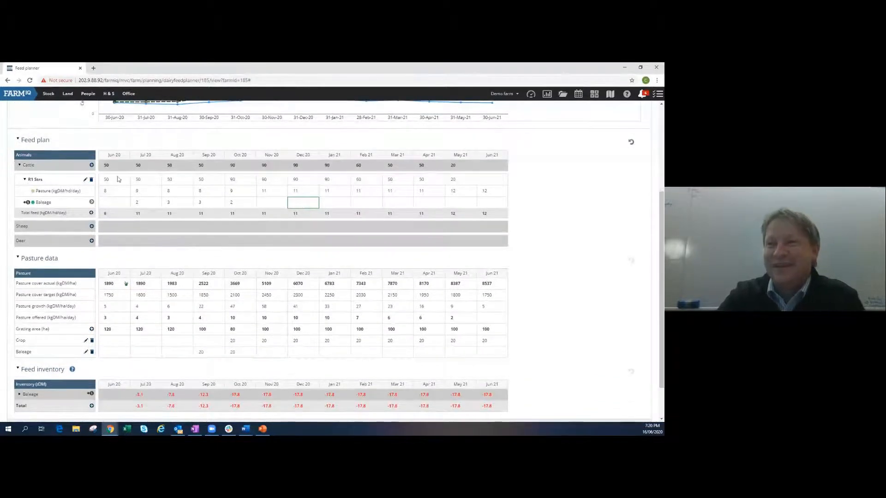
click(91, 164)
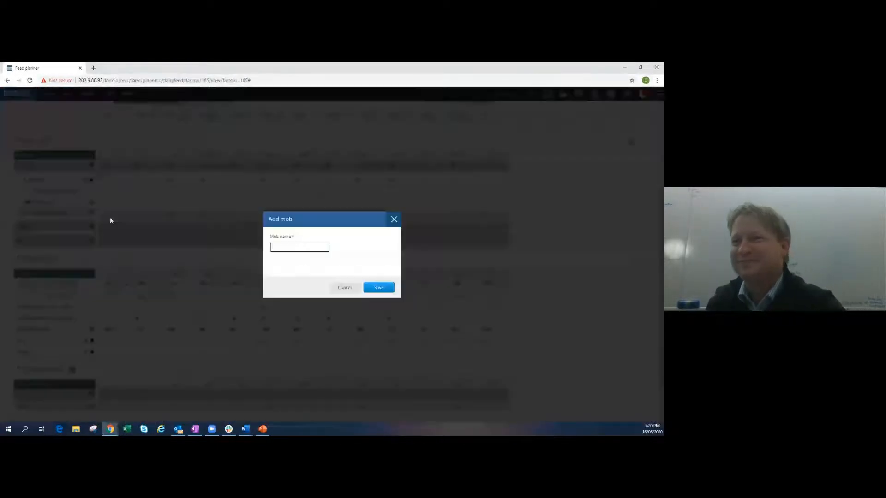
text(R)
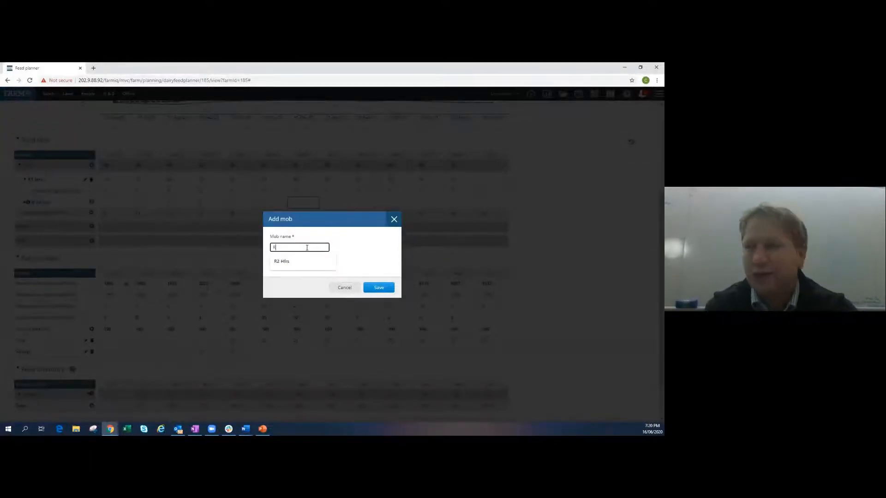
text(2 Strs)
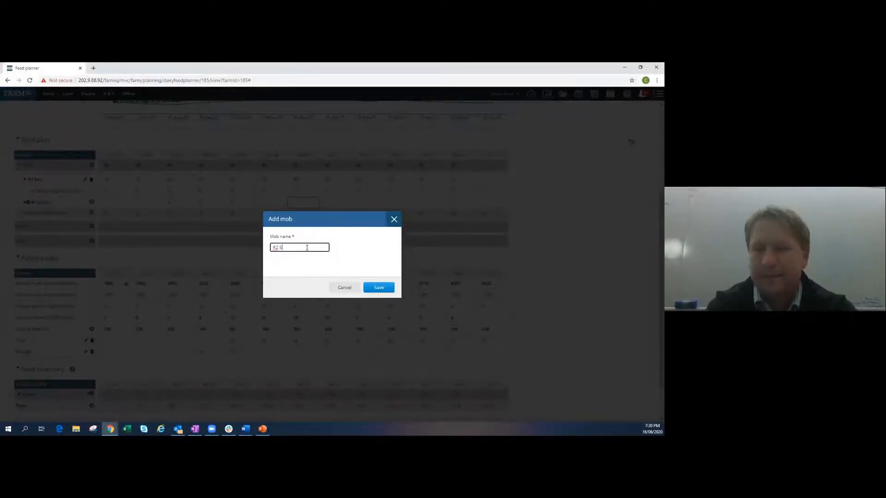
click(369, 289)
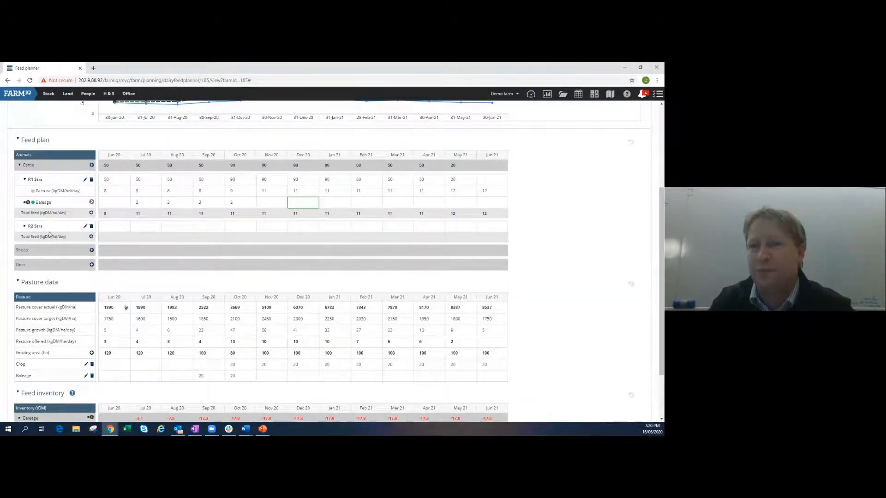
click(25, 226)
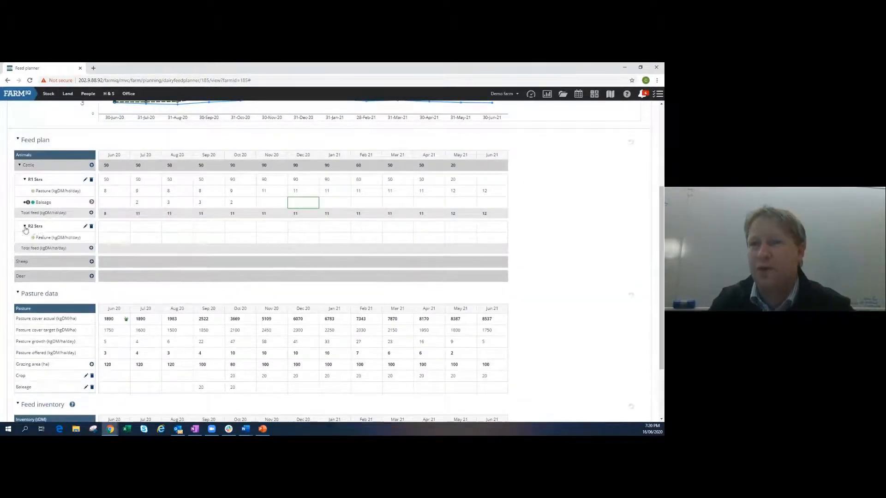
- Set the R2 Strs stock numbers to 50 for every month from Jun 20 onwards
click(121, 229)
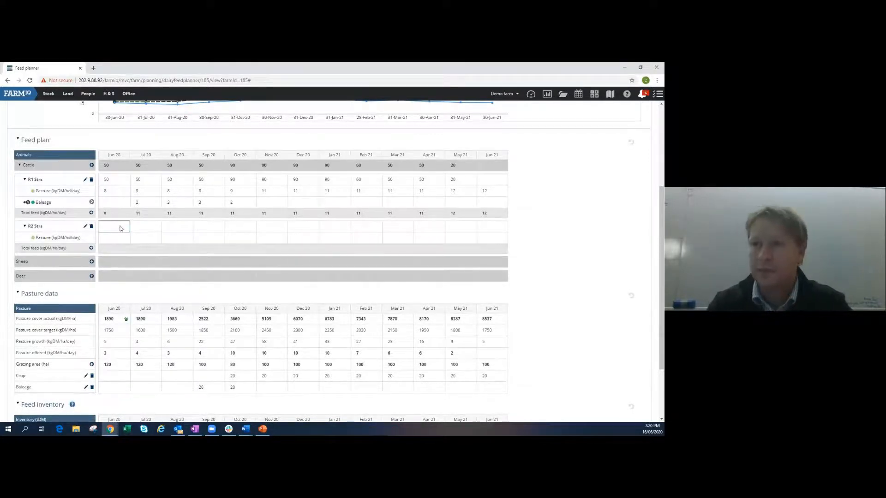
text(50)
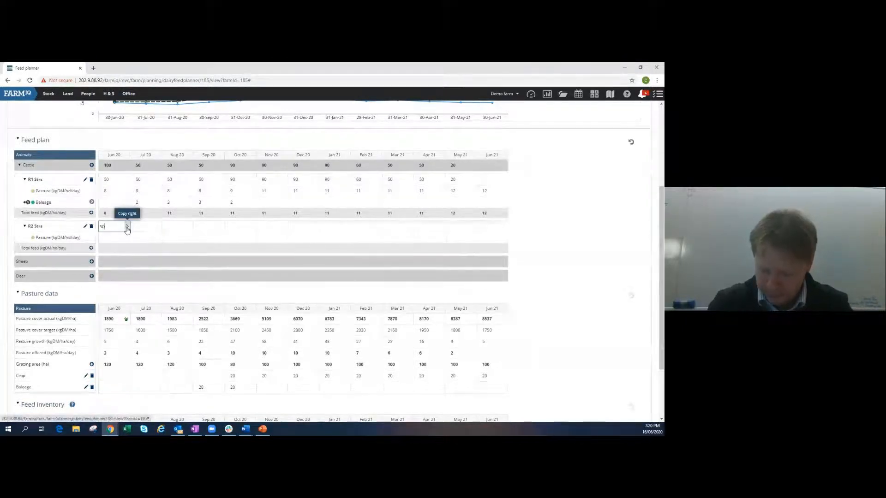
click(127, 227)
- Set the R2 Strs stock numbers to 90 for every month from Oct 20 onwards
click(233, 227)
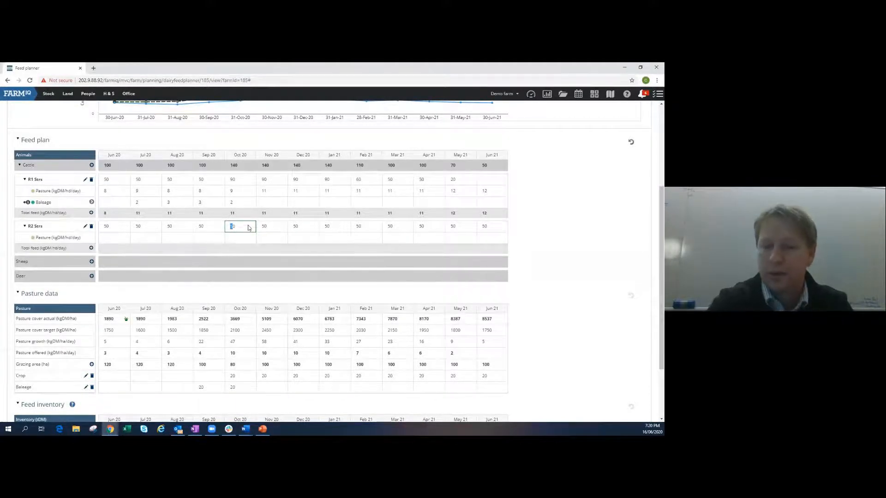
text(90)
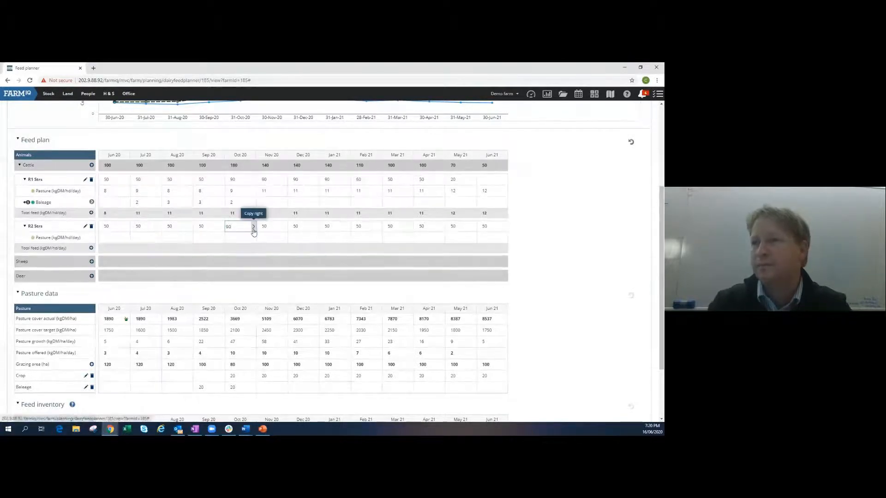
click(254, 227)
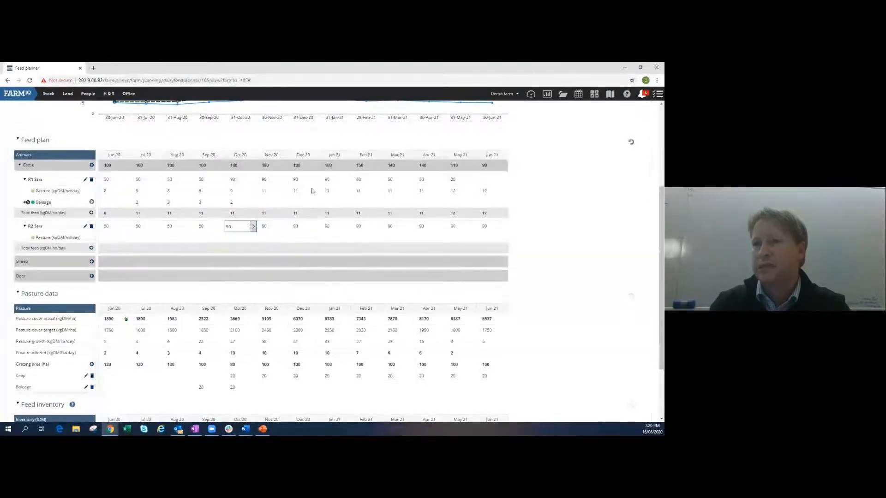
click(116, 241)
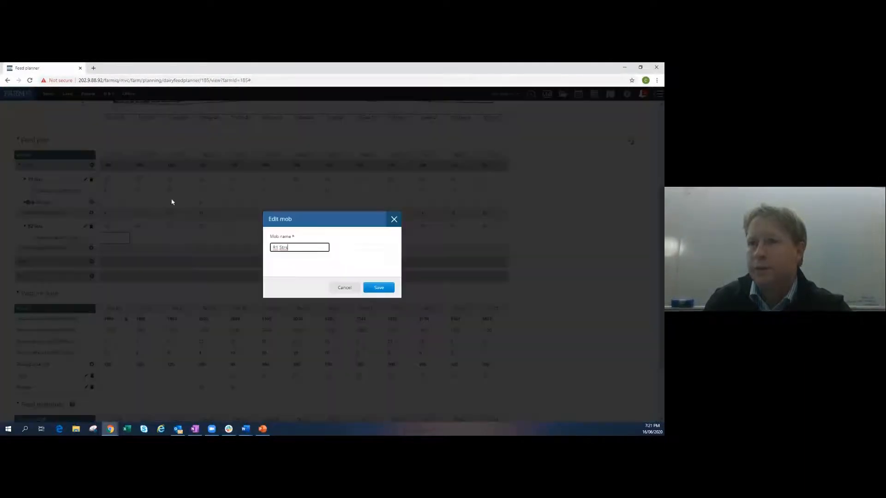
click(279, 248)
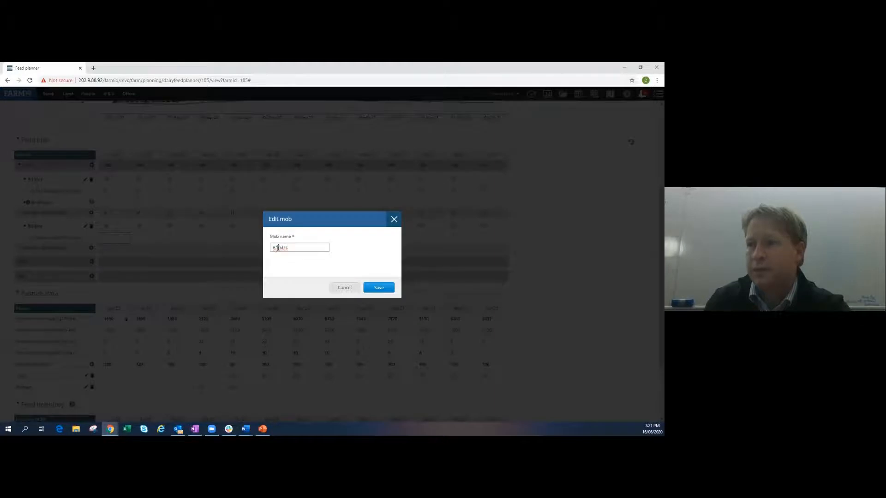
key(BackSpace)
text(2)
click(387, 289)
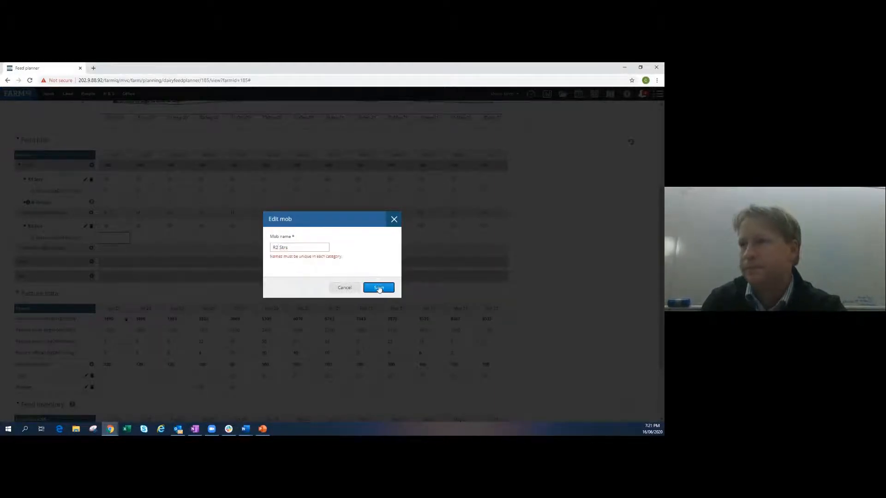
click(345, 288)
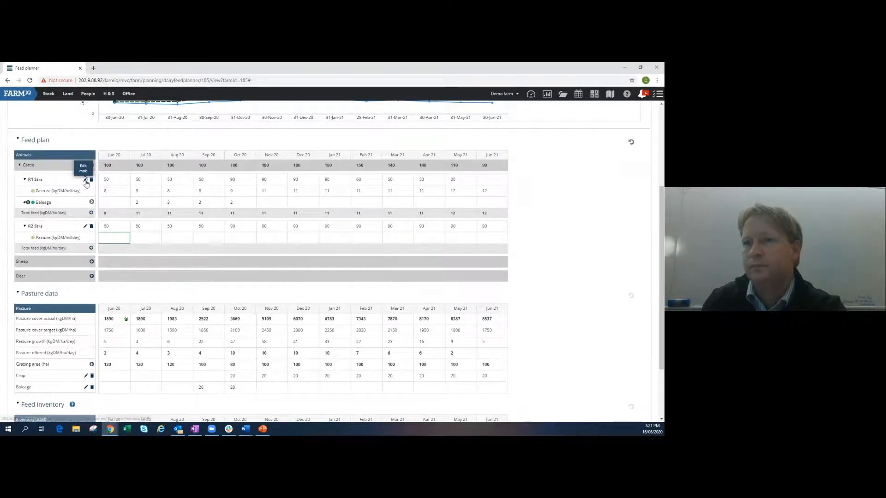
- Swap the two cattle mob names by renaming R1 Strs as "R2 Strs." and the original R2 Strs as R1 Strs
click(85, 179)
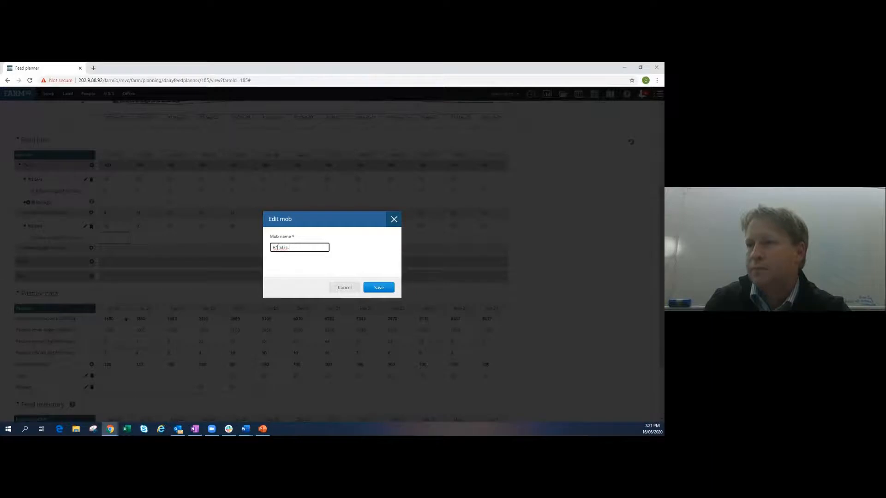
double_click(276, 248)
click(380, 290)
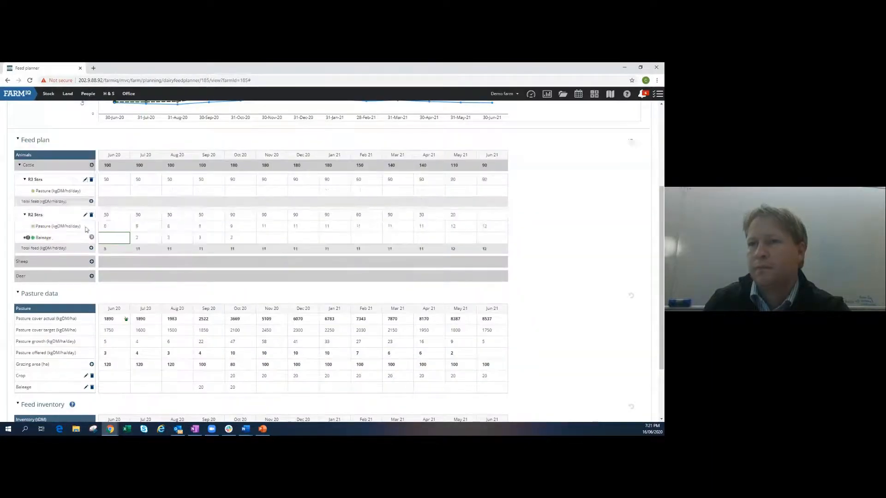
click(85, 181)
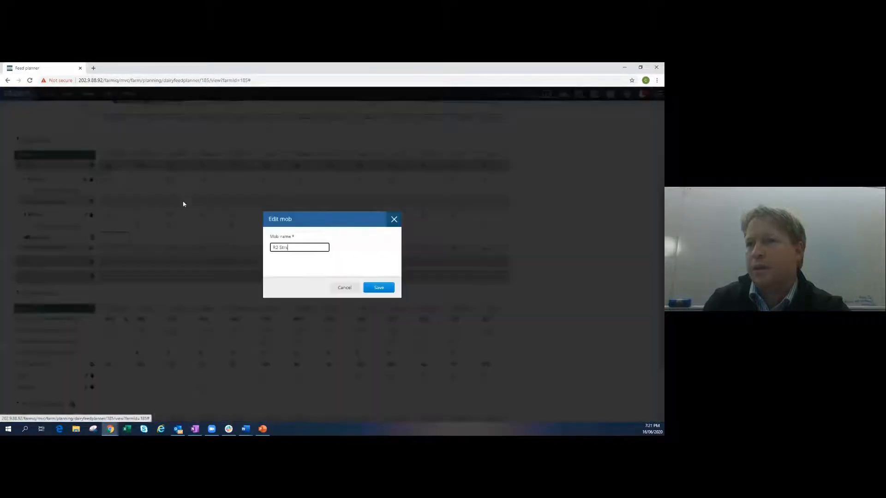
double_click(278, 247)
text(R1)
click(379, 287)
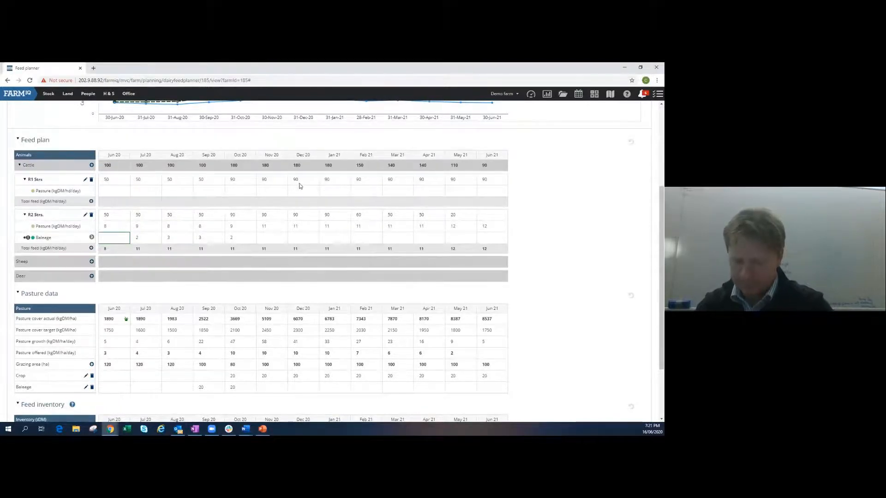
- Set the R1 Strs stock numbers to 120 for every month from Mar 21 onwards
click(398, 182)
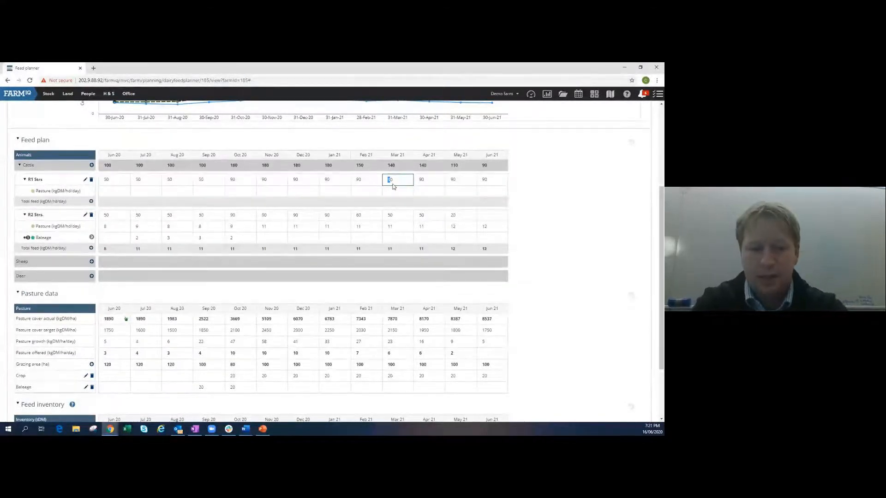
text(2)
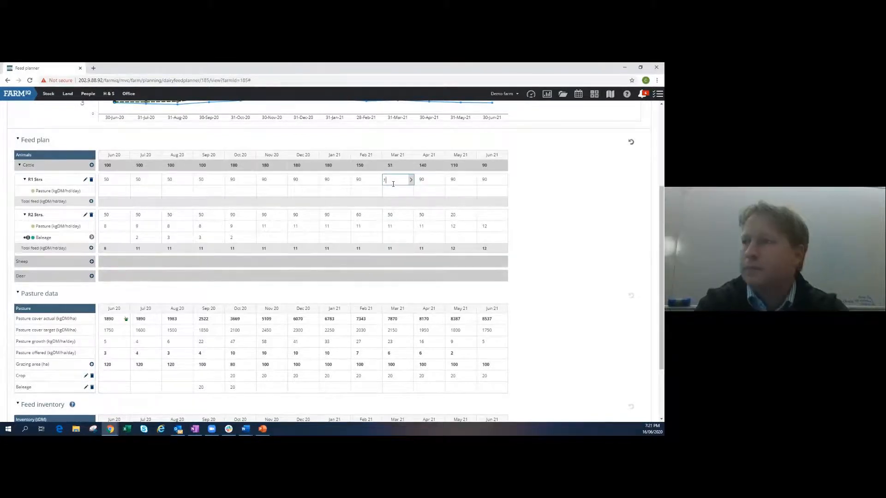
text(0)
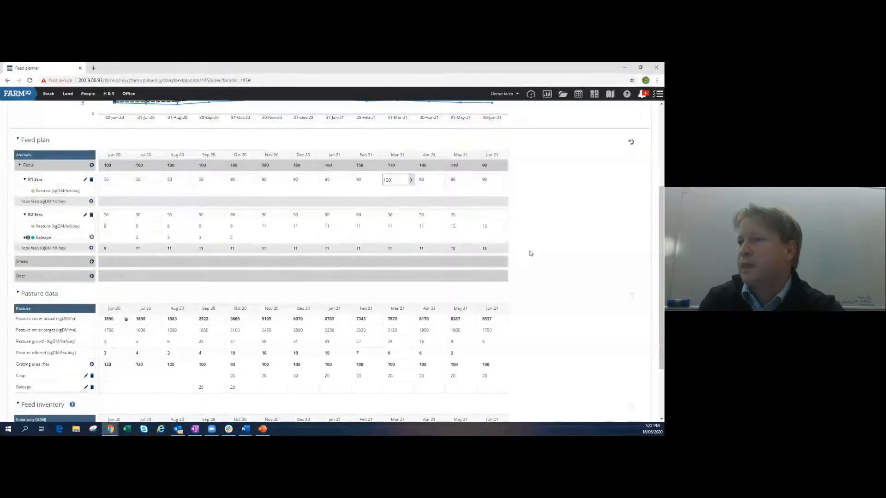
click(411, 180)
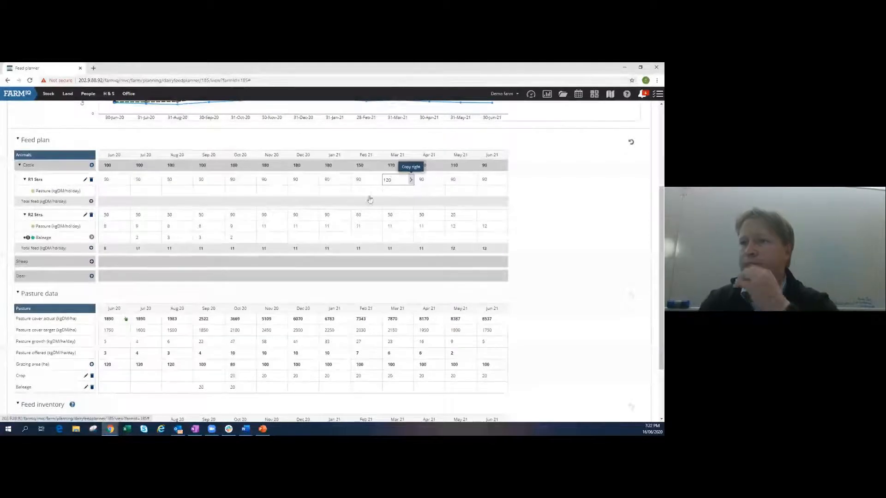
- Set the R1 Strs pasture intake to 5 kgDM/hd/day from Jun 20 to Feb 21 and 5.5 from Mar 21 onwards
click(120, 194)
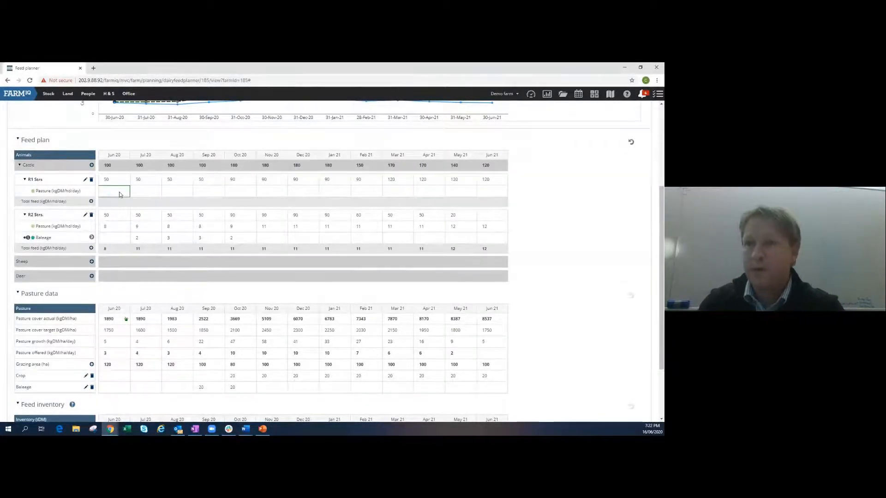
text(5)
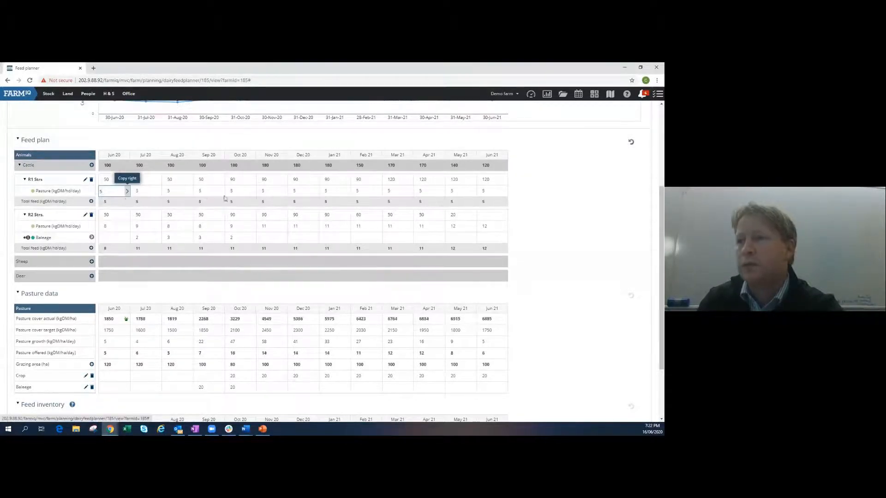
click(128, 193)
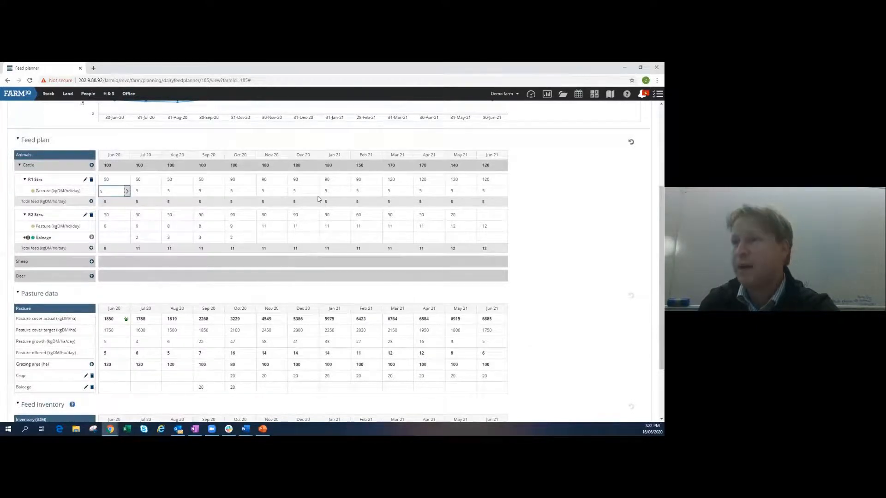
click(392, 192)
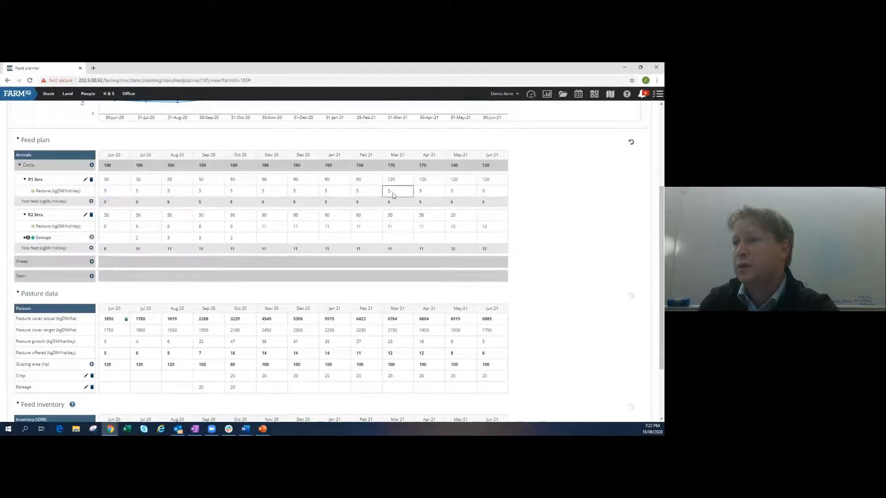
double_click(392, 192)
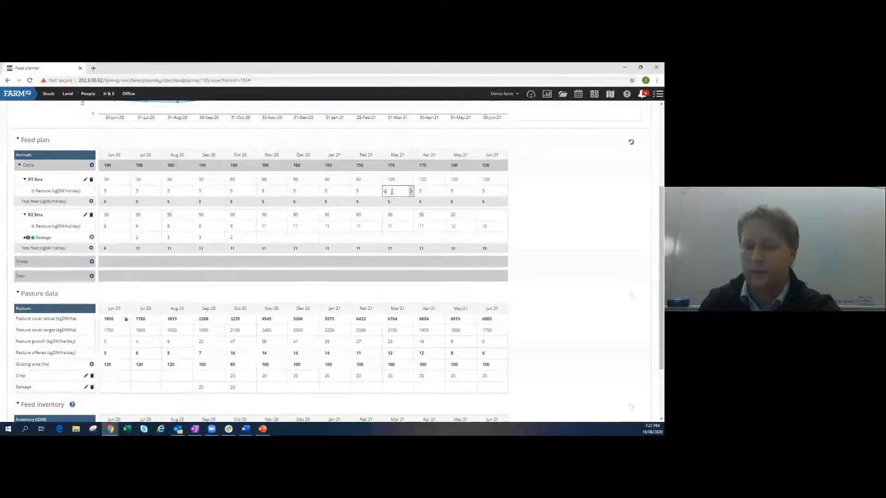
text(.5)
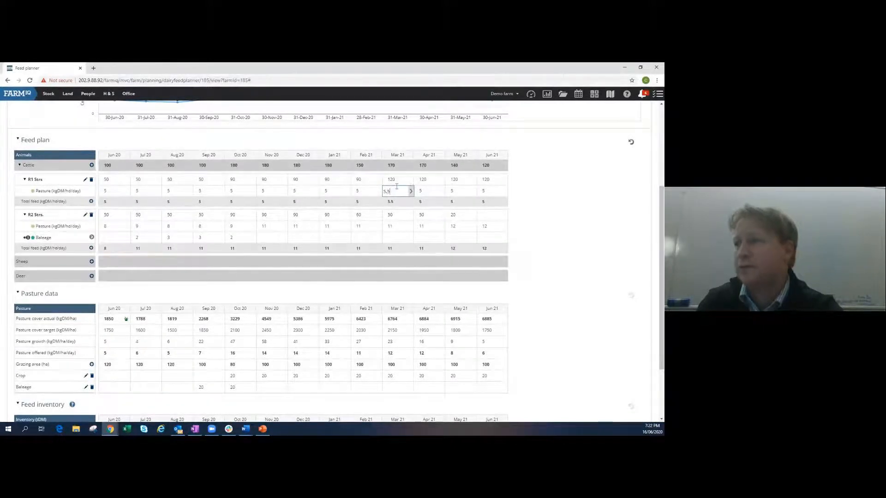
click(411, 191)
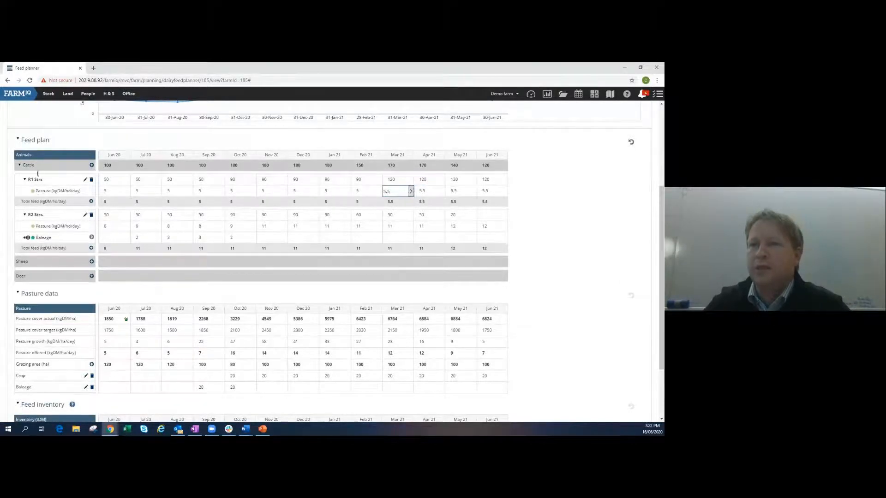
- Add a sheep mob named MA Ewes to the feed plan and expand its pasture row
scroll(70, 210, down, 3)
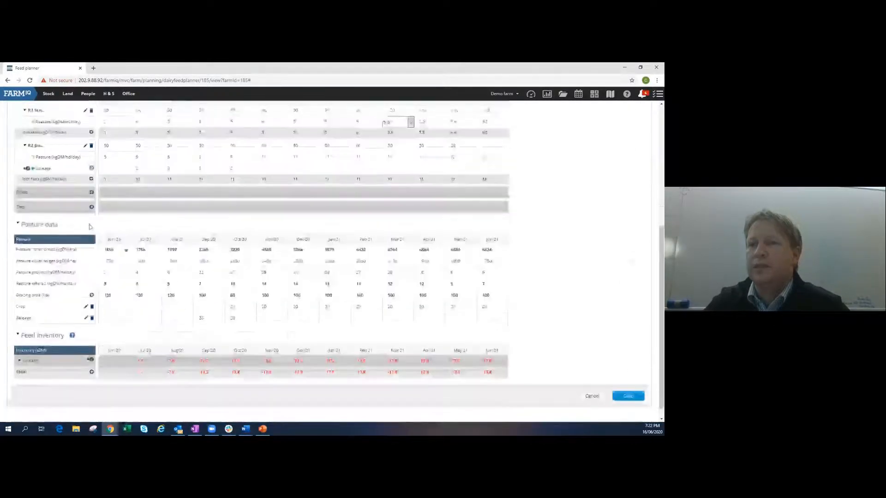
click(91, 194)
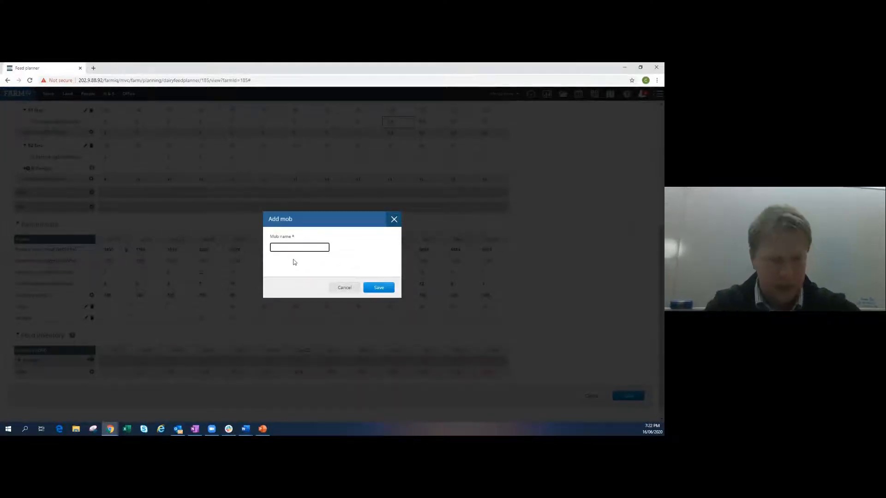
text(Ma)
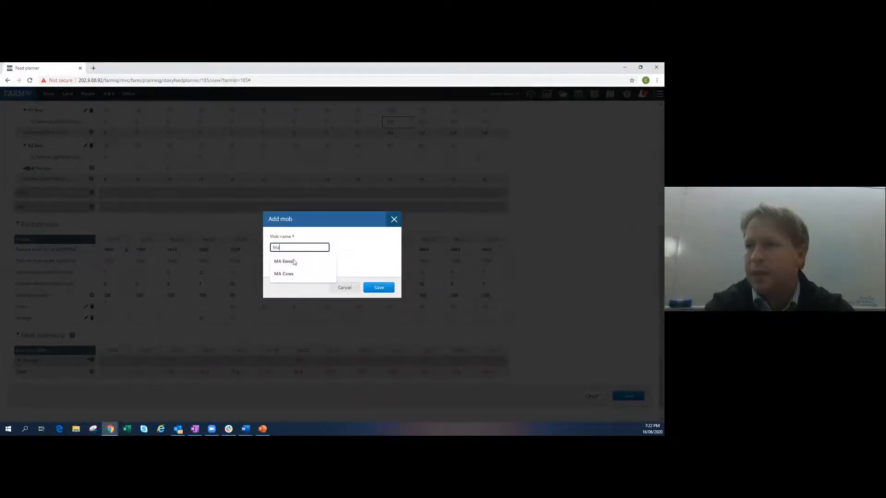
click(294, 262)
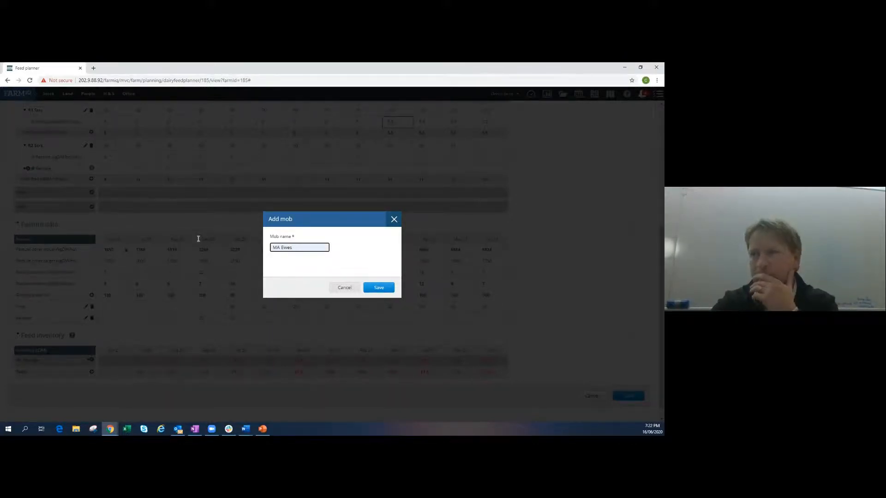
click(379, 288)
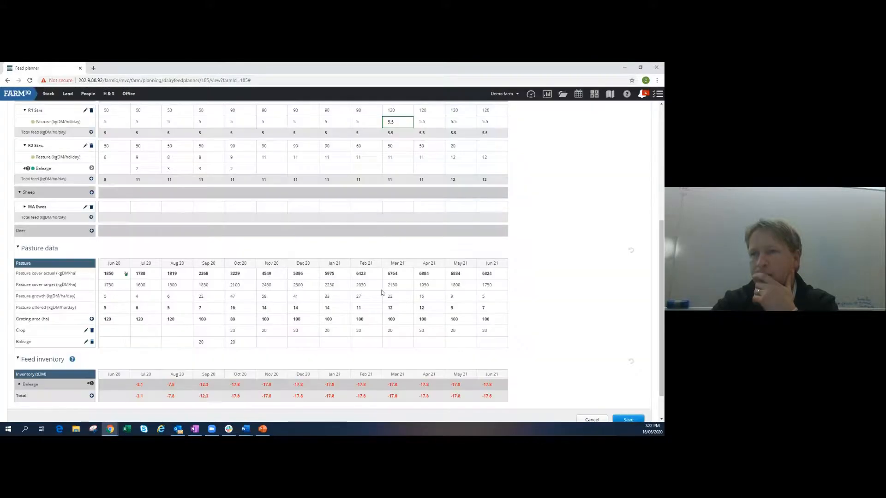
click(26, 209)
- Set the MA Ewes stock numbers to 800 for every month from Jun 20 onwards
click(119, 209)
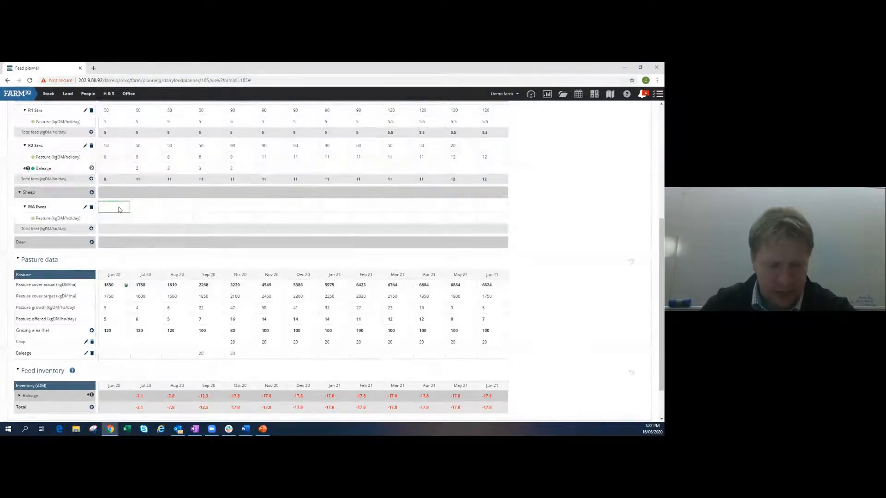
text(80)
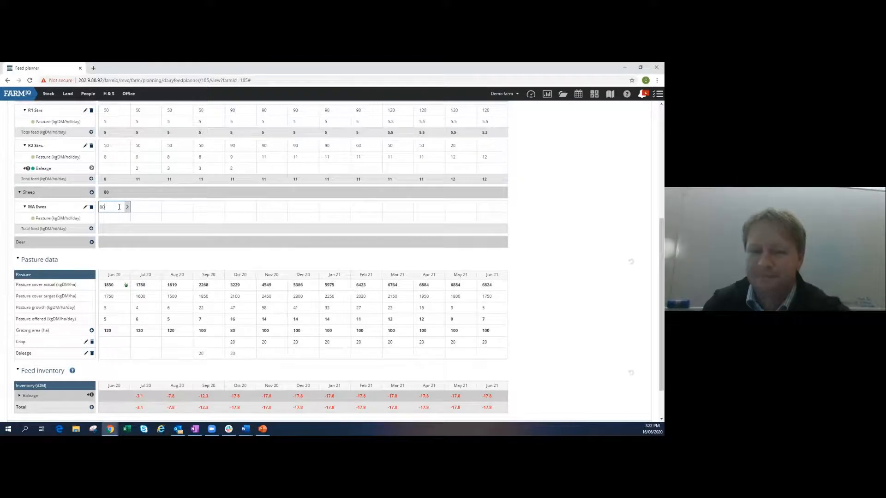
text(0)
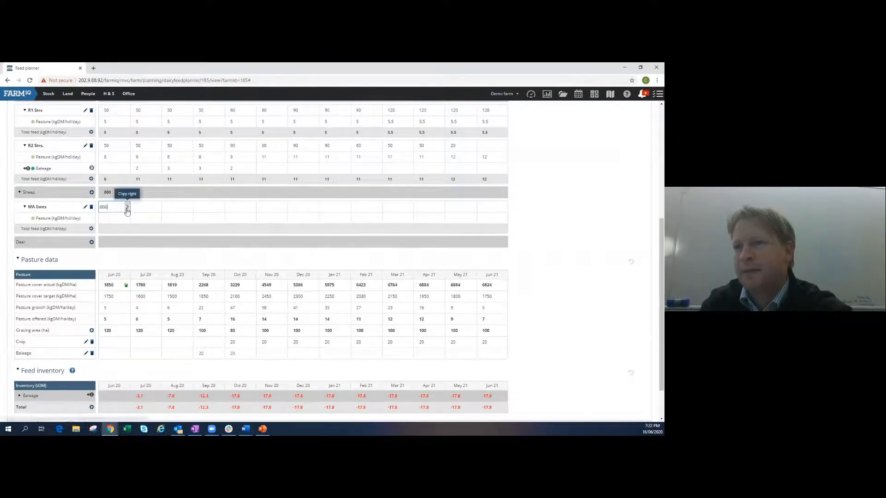
click(127, 208)
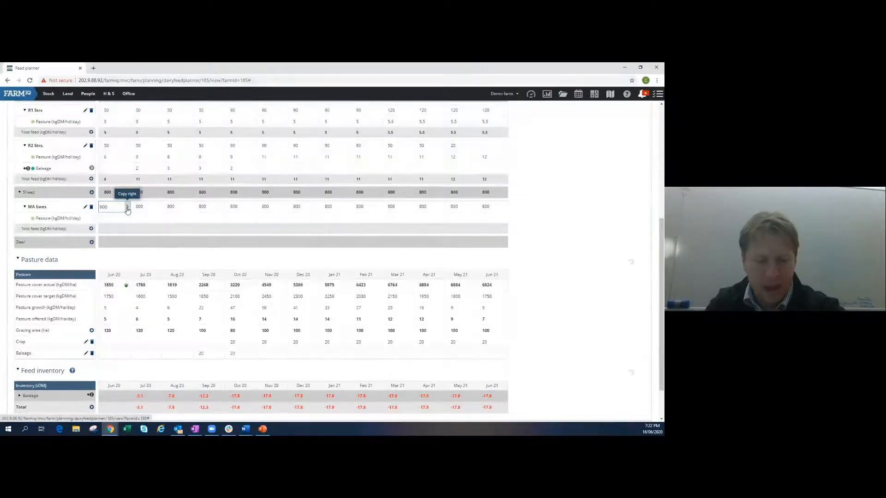
- Set the MA Ewes stock numbers to 1500 from Nov 20 to Jan 21 and 1100 from Feb 21 onwards
scroll(277, 216, up, 3)
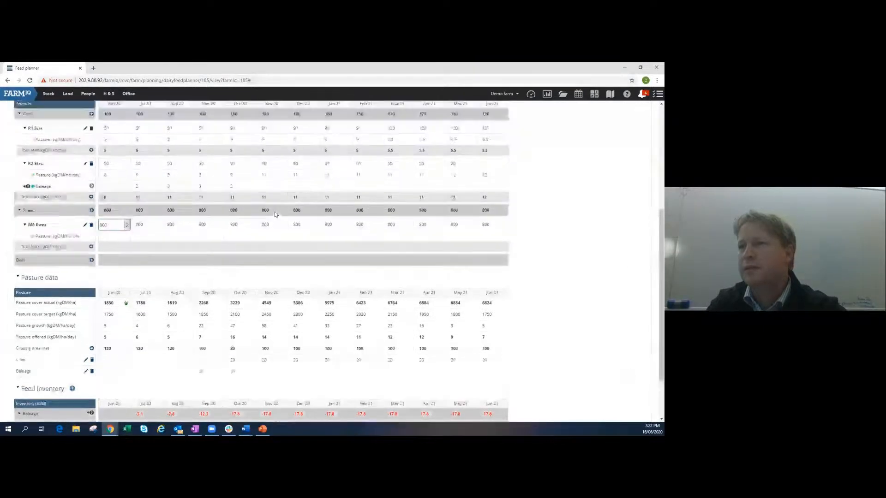
click(280, 276)
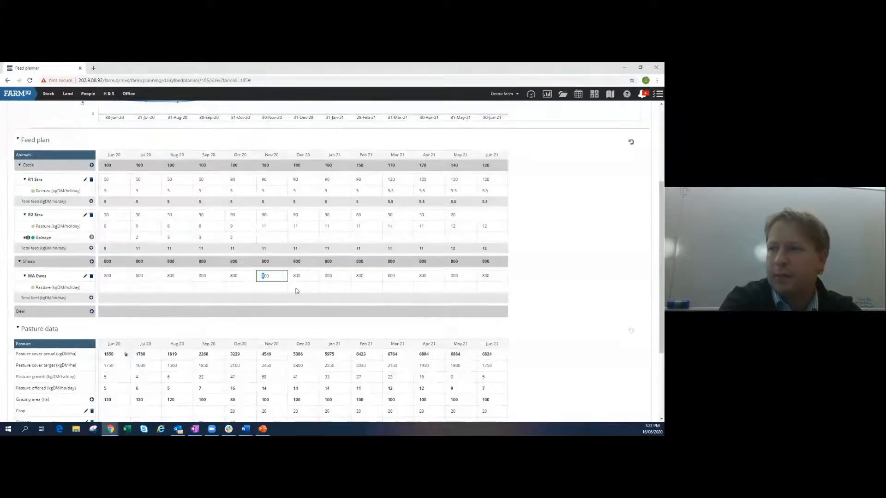
text(1)
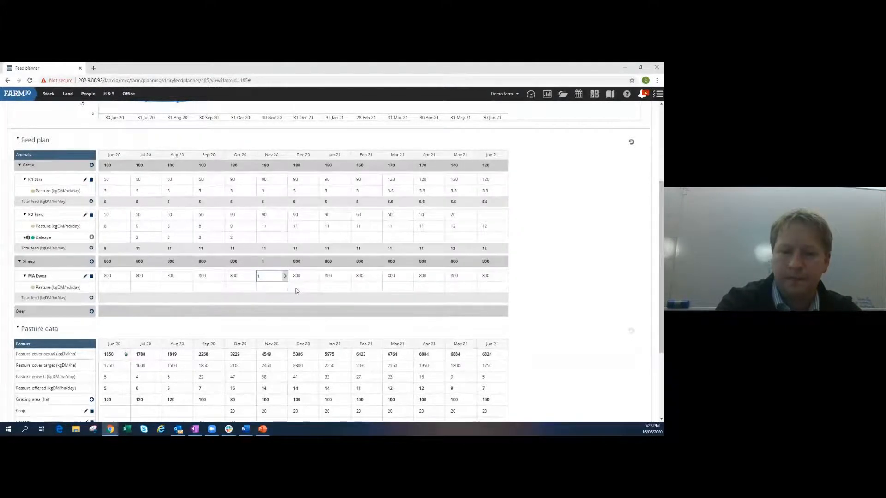
text(500)
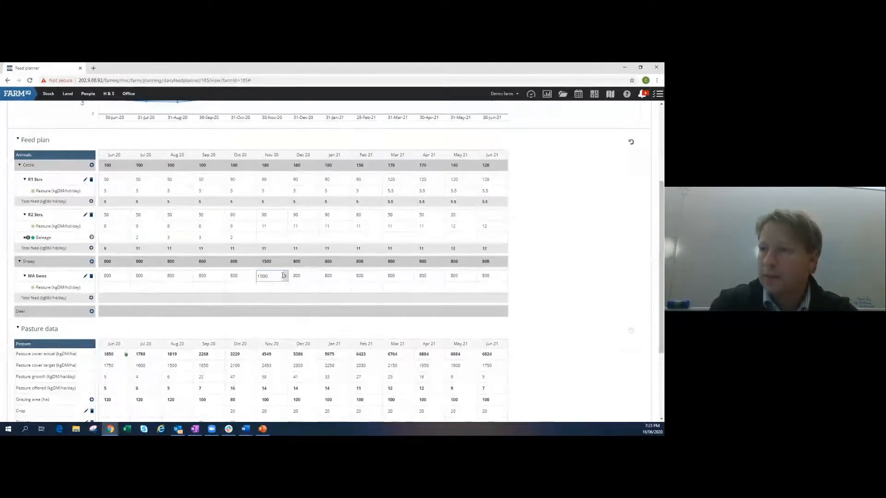
click(286, 276)
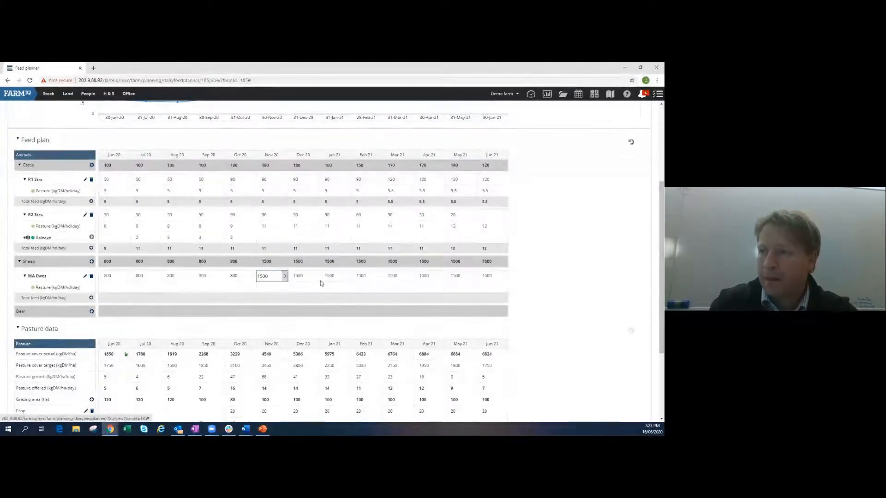
click(361, 276)
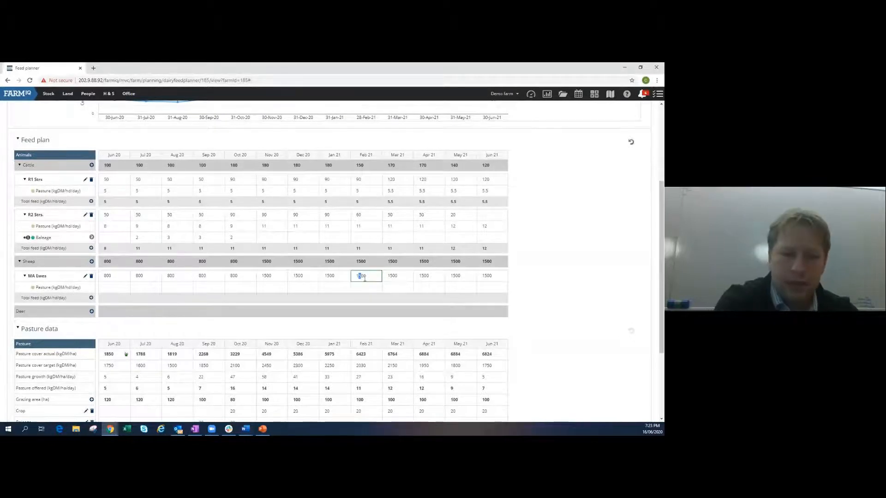
text(1)
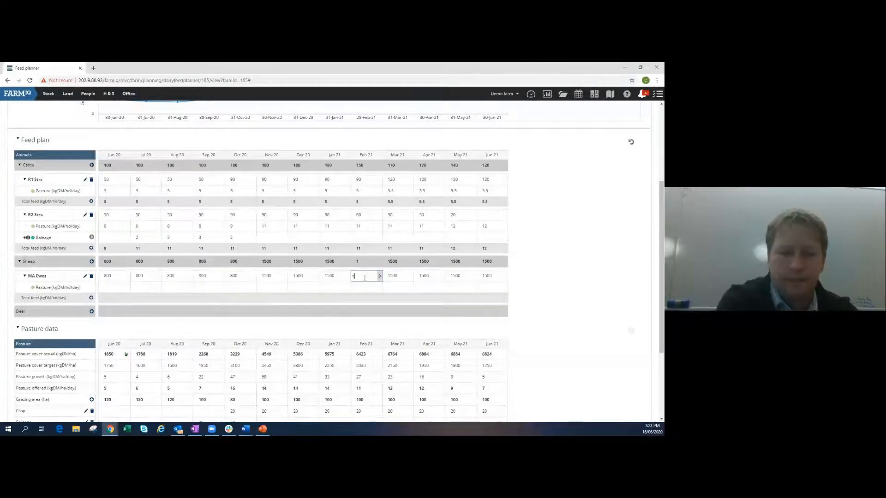
text(100)
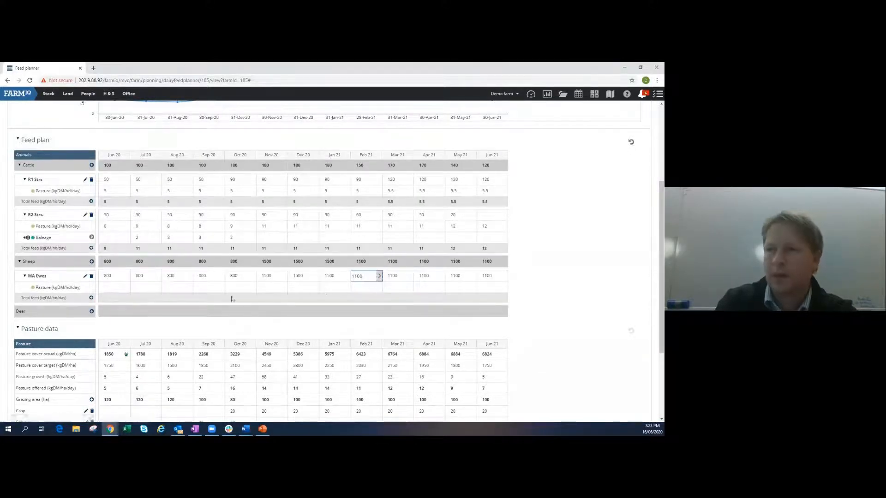
- Set the MA Ewes pasture intake to 1.7 kgDM/hd/day for Jun and Jul 20 and 1.2 from Aug 20 onwards
click(112, 290)
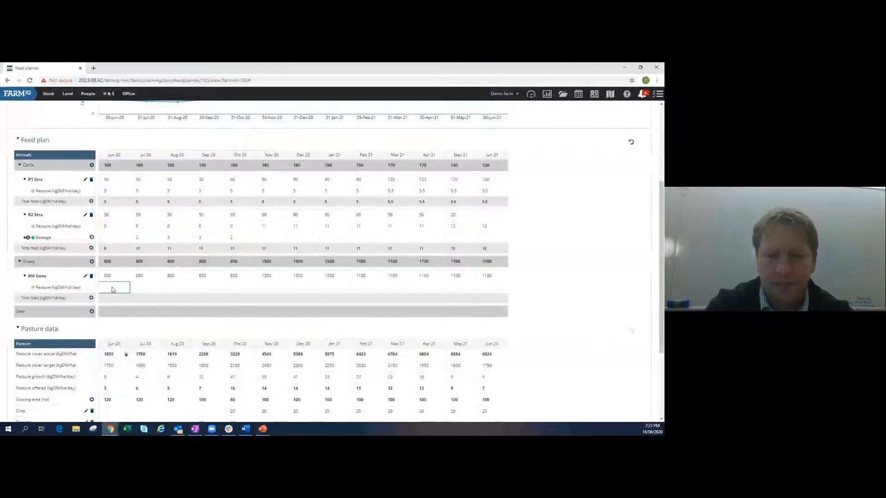
text(1.7)
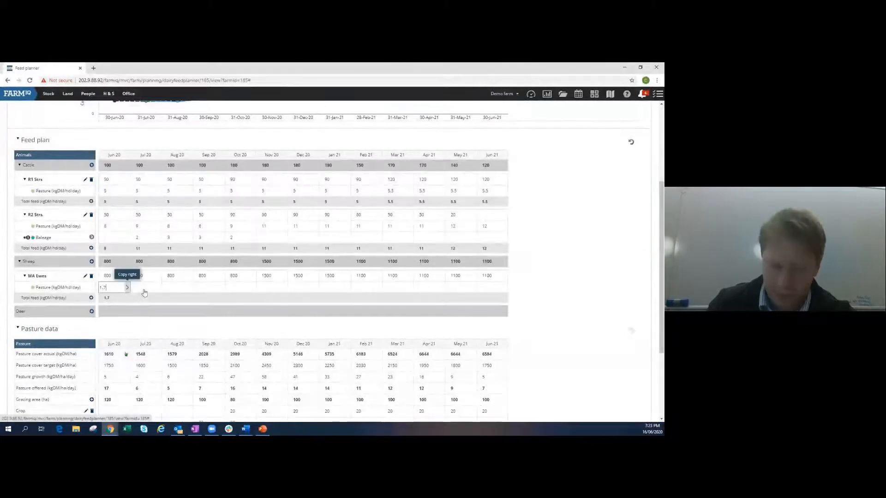
click(127, 287)
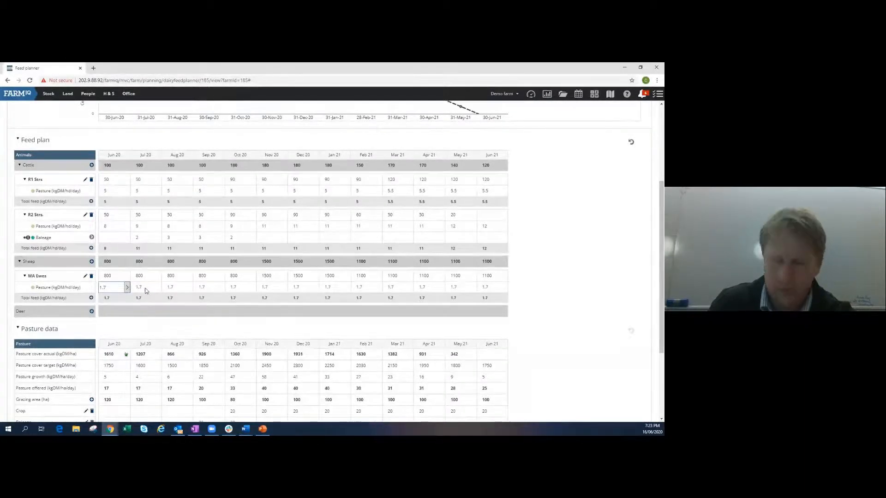
click(175, 289)
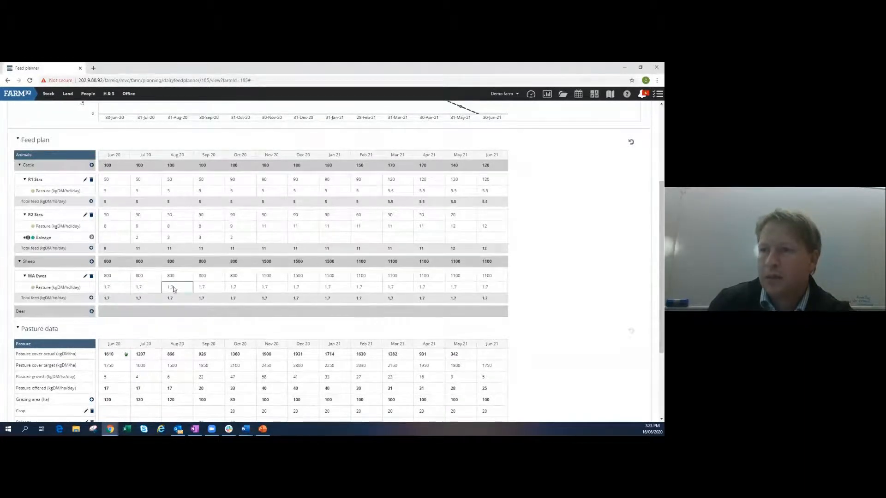
click(174, 288)
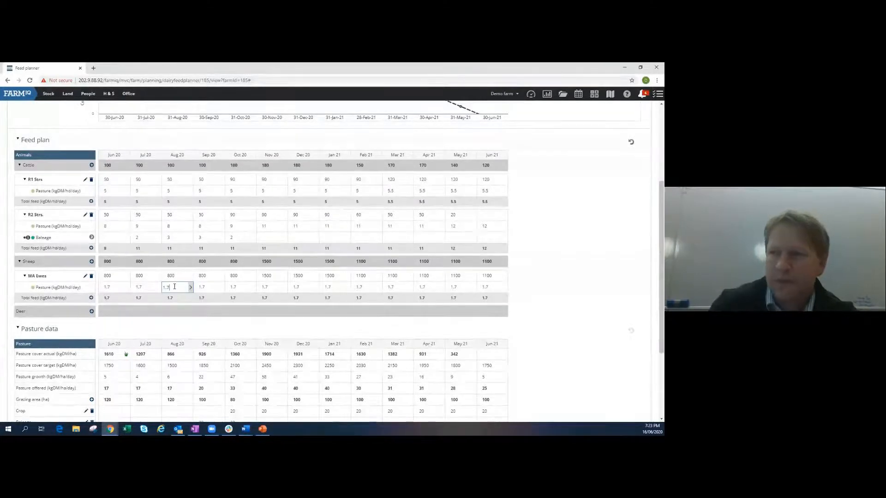
key(BackSpace)
text(2)
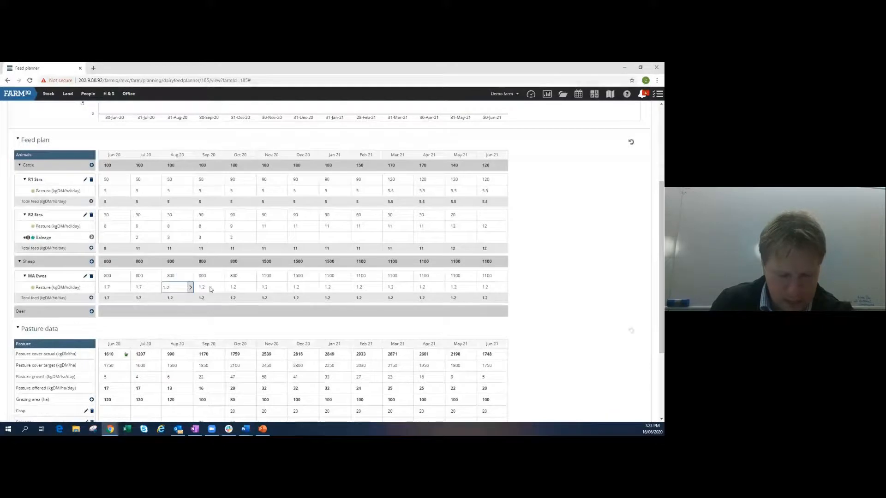
- Set the MA Ewes pasture intake to 1.5 kgDM/hd/day for Sep 20 and 1.7 from Oct 20 onwards
click(206, 290)
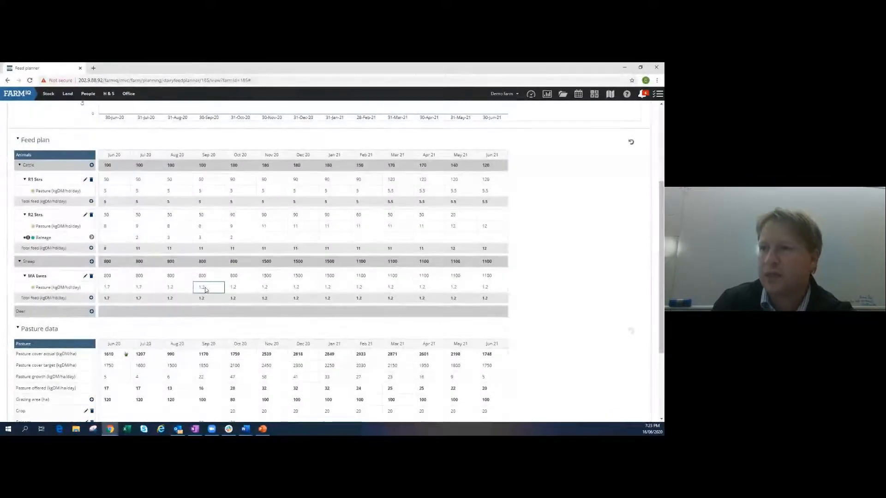
key(BackSpace)
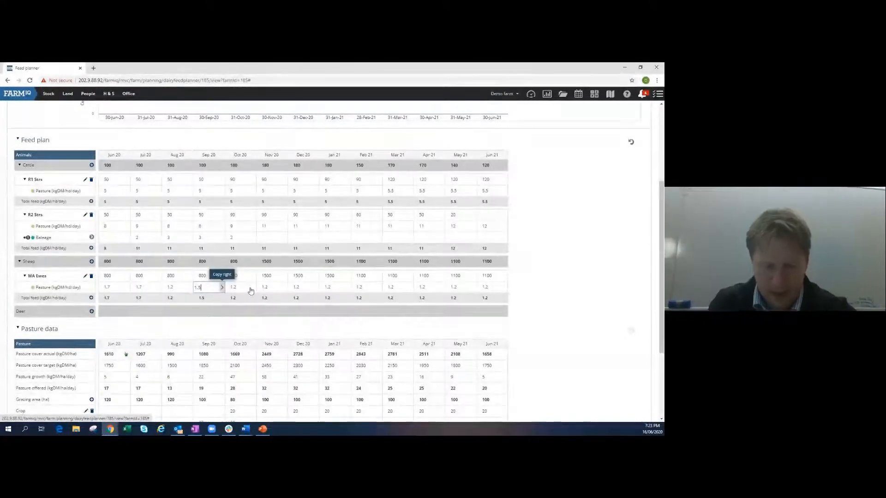
click(222, 287)
click(238, 288)
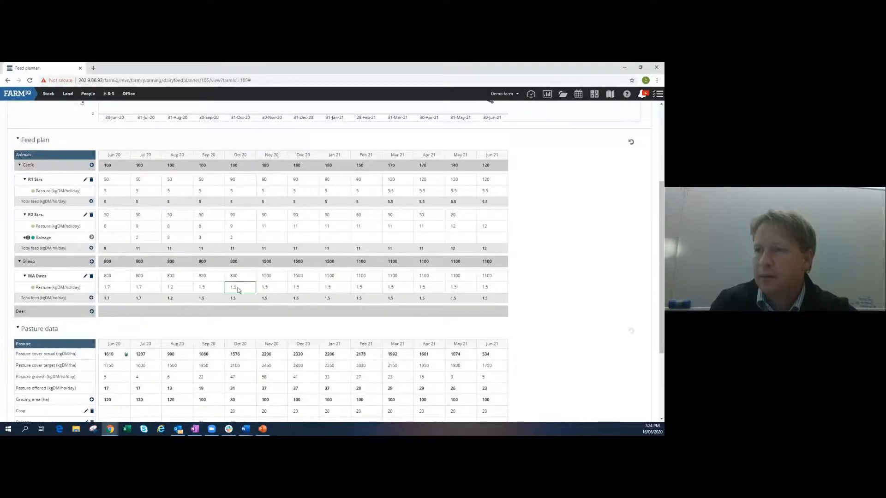
key(BackSpace)
text(7)
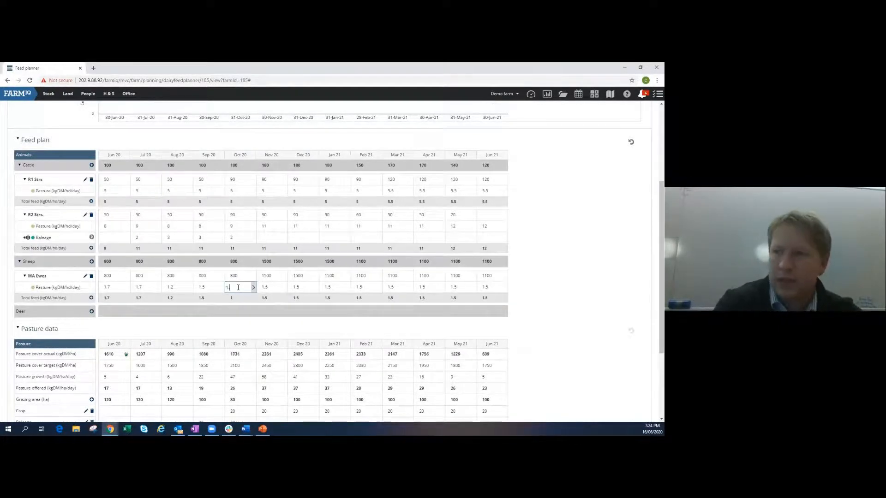
click(253, 287)
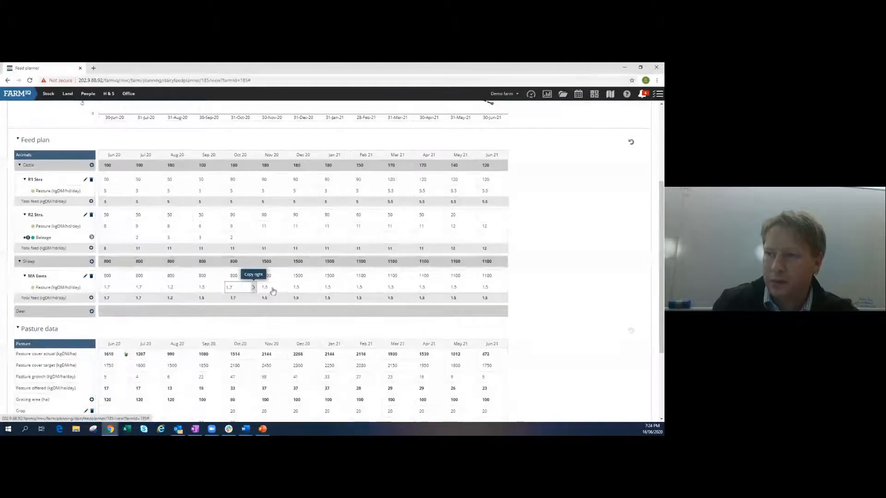
- Set the MA Ewes pasture intake to 1.6 kgDM/hd/day for Nov 20 and 1.5 from Dec 20 onwards
click(270, 288)
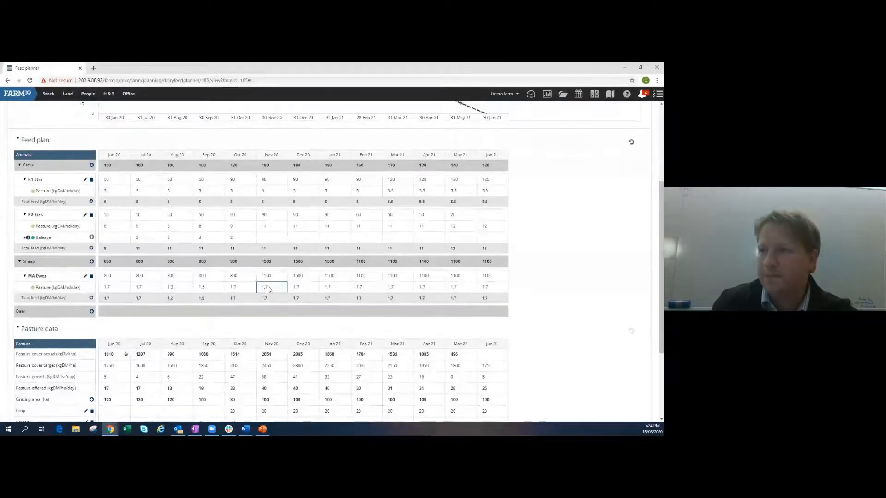
key(BackSpace)
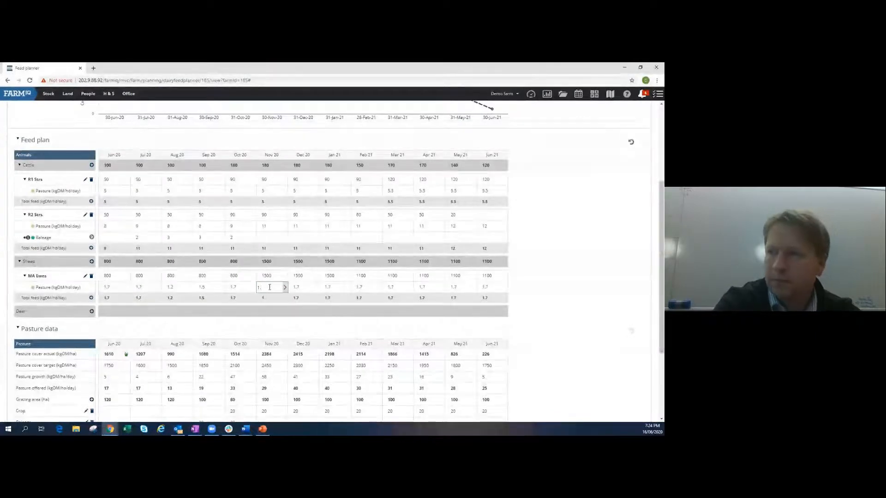
text(6)
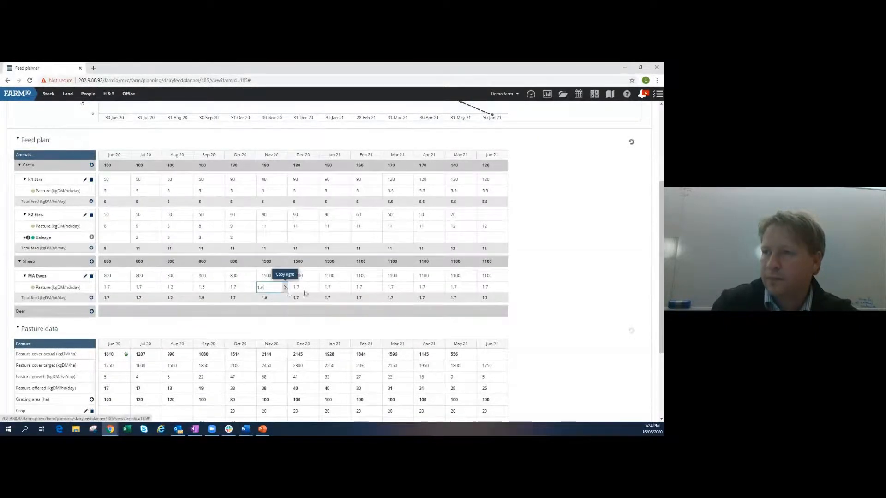
click(285, 287)
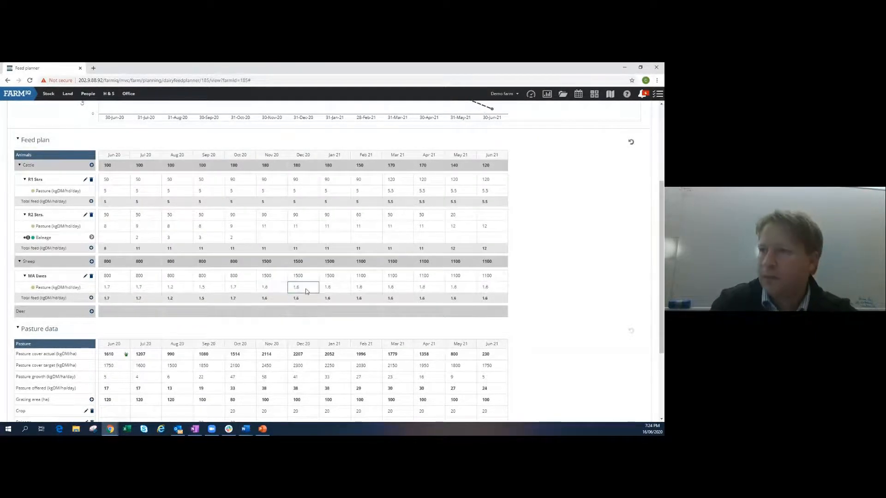
click(306, 289)
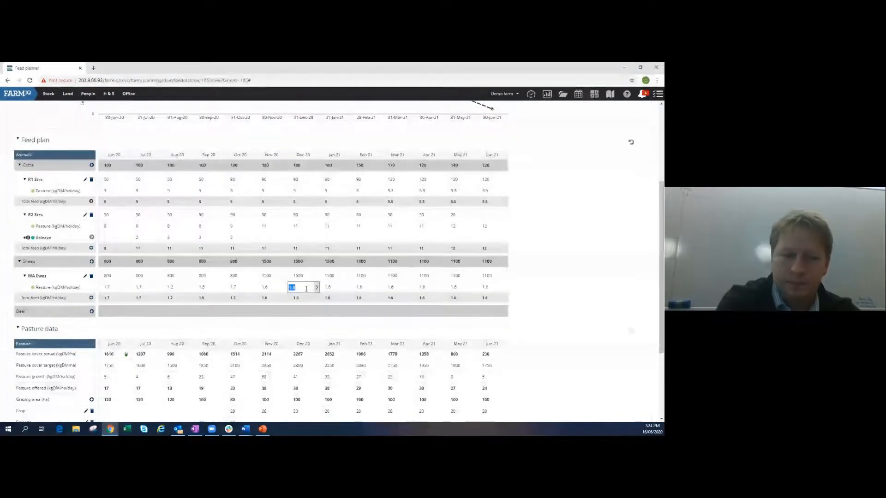
text(1)
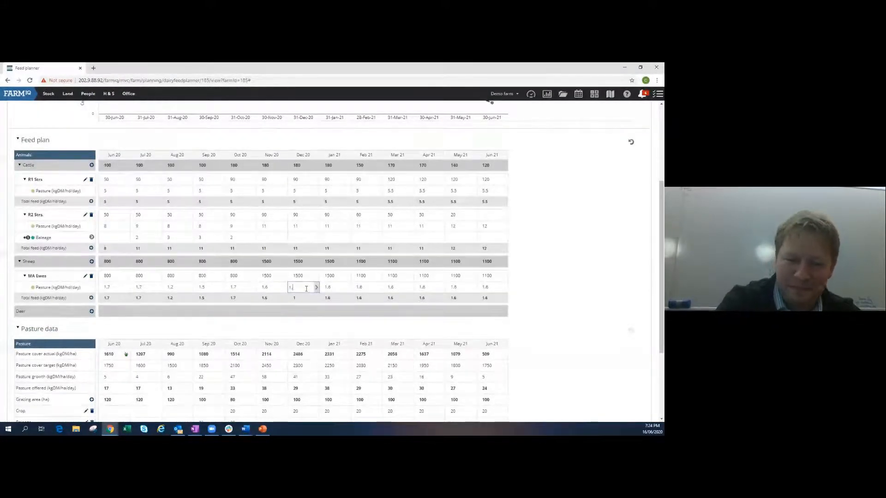
text(.5)
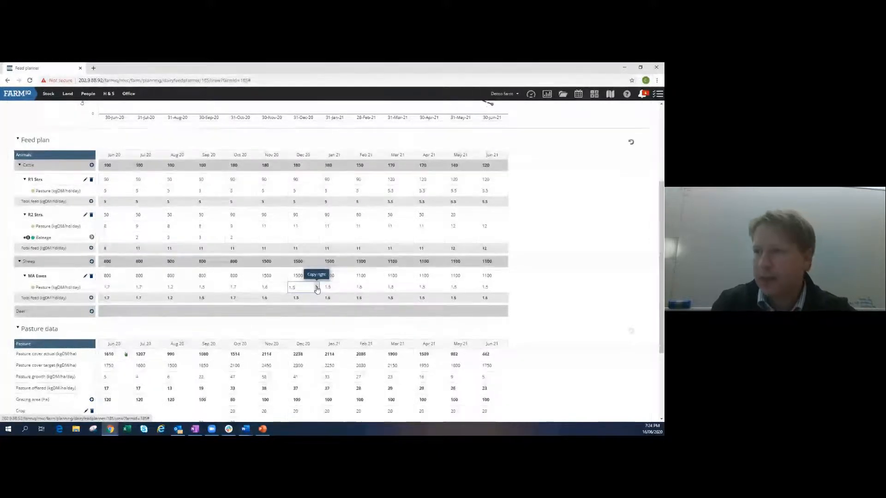
click(317, 289)
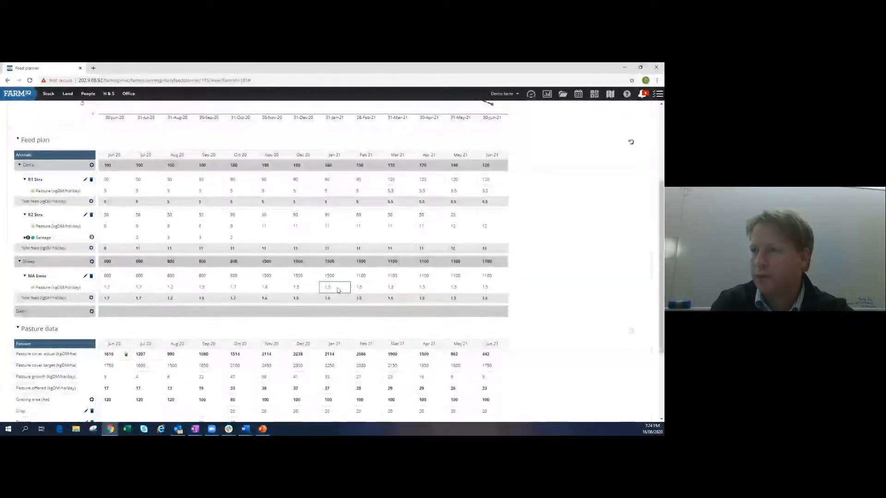
- Set the MA Ewes pasture intake to 1.4 kgDM/hd/day from Jan 21 onwards and view the pasture cover graph
click(331, 289)
key(BackSpace)
text(6)
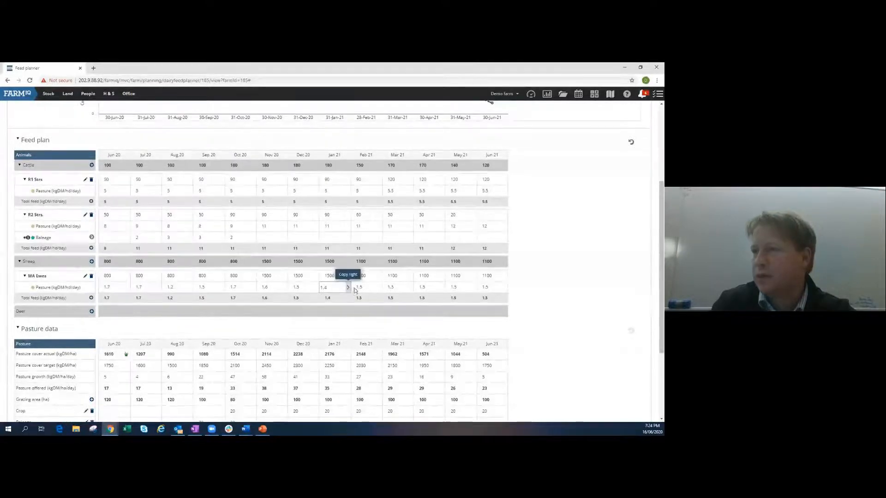
click(349, 289)
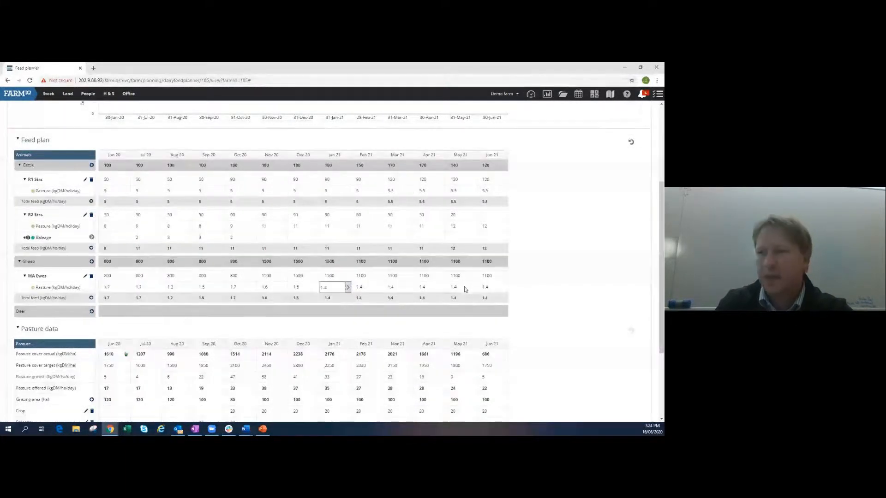
scroll(151, 292, up, 3)
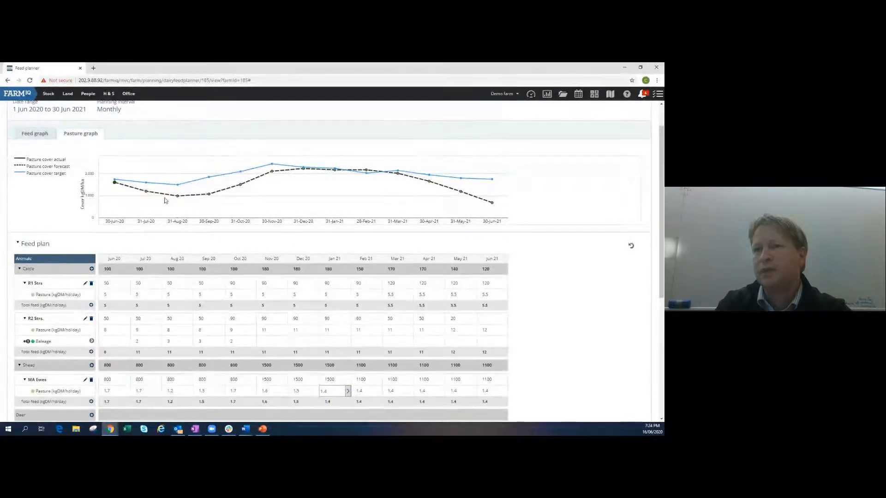
- Add purchased Maize with a yellow graph colour as supplementary feed for MA Ewes and select its Jun 20 cell
scroll(99, 304, down, 3)
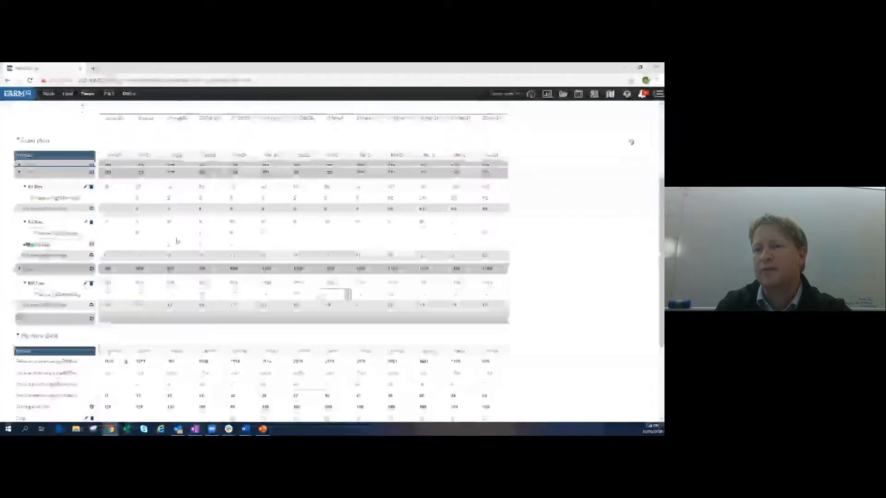
click(92, 298)
click(299, 254)
click(237, 281)
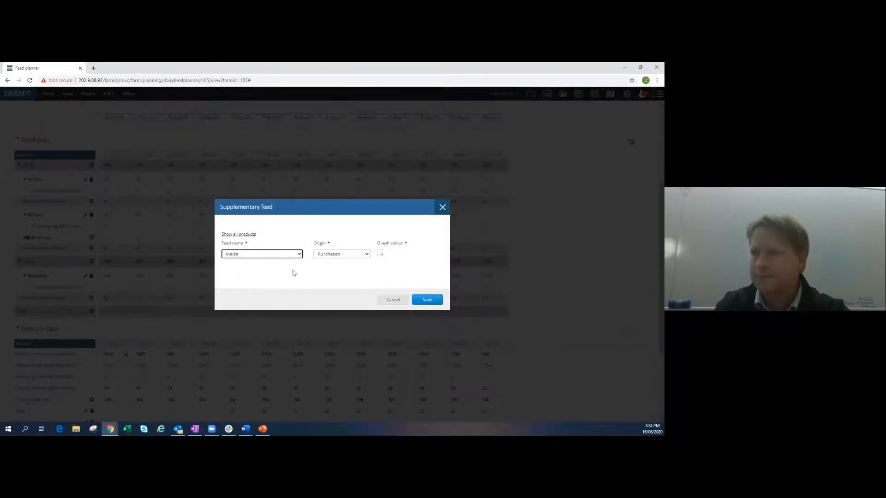
click(379, 253)
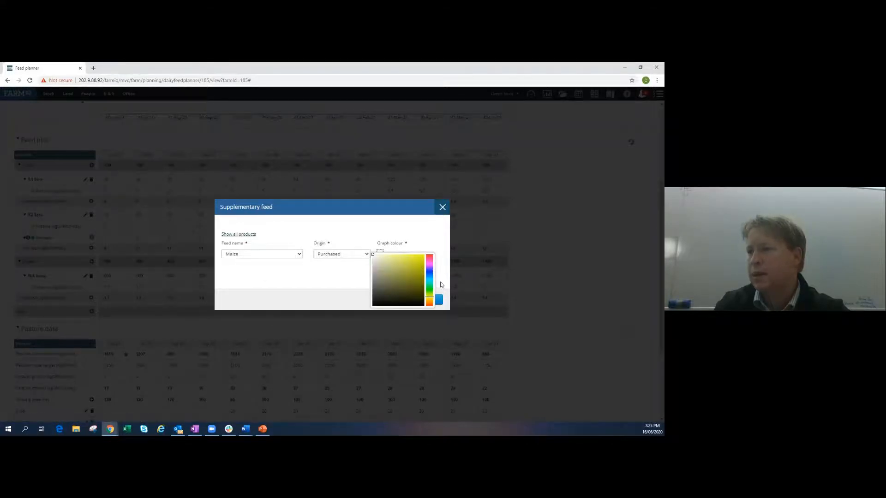
click(416, 264)
click(440, 301)
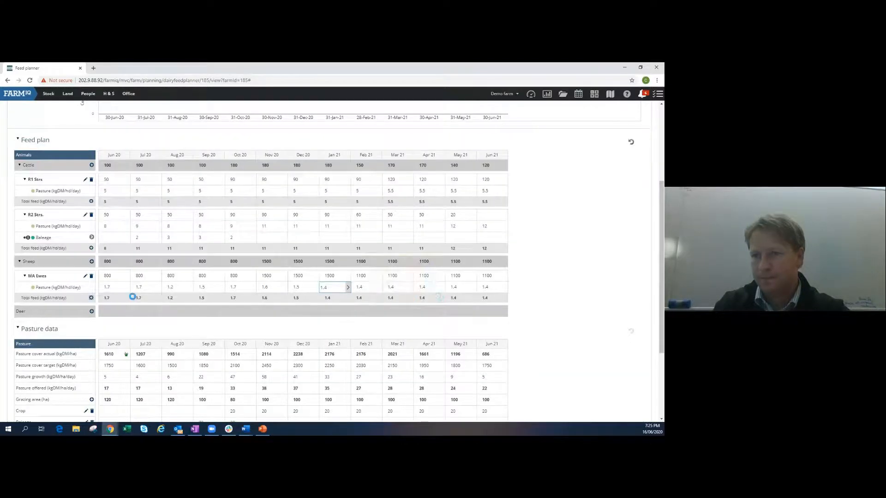
click(113, 301)
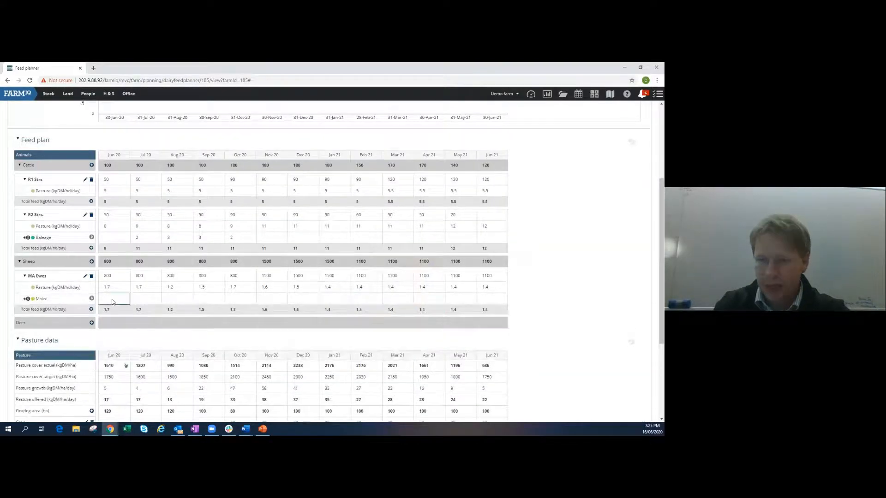
- Set the MA Ewes Maize feed to 0.2 kgDM/hd/day for Jul 20, 0.4 for Aug 20 and 0.2 for Sep 20
click(149, 301)
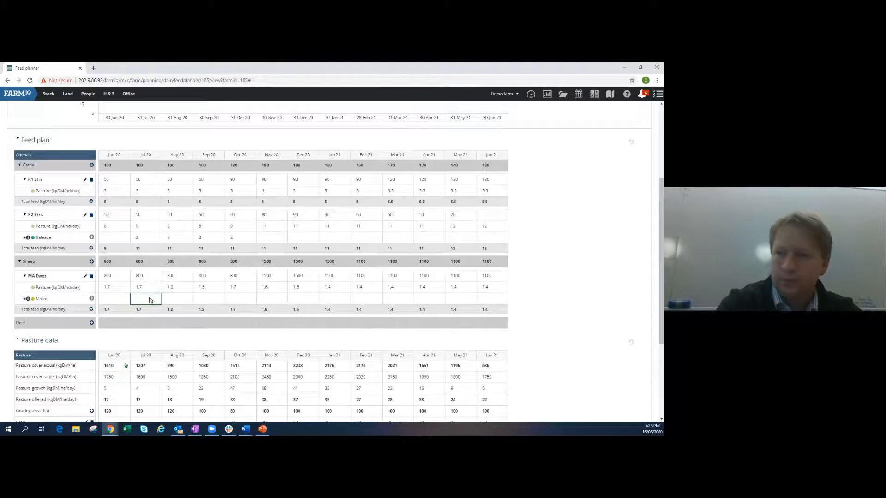
click(149, 299)
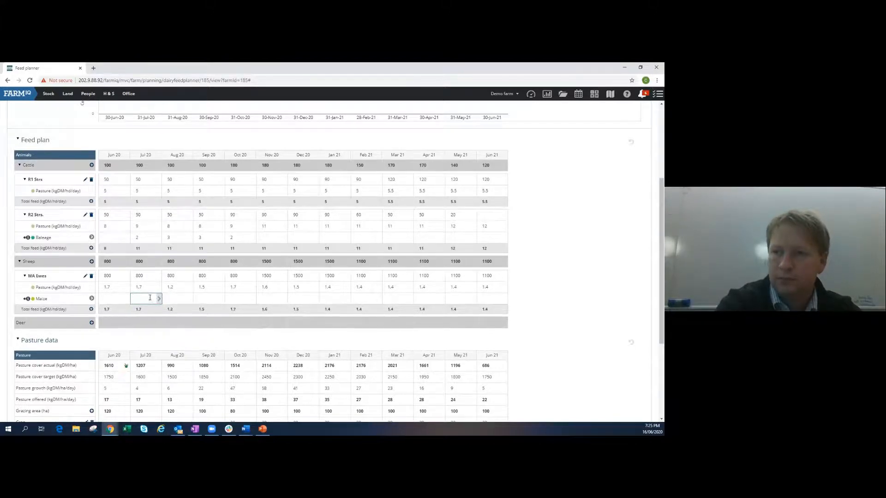
text(0)
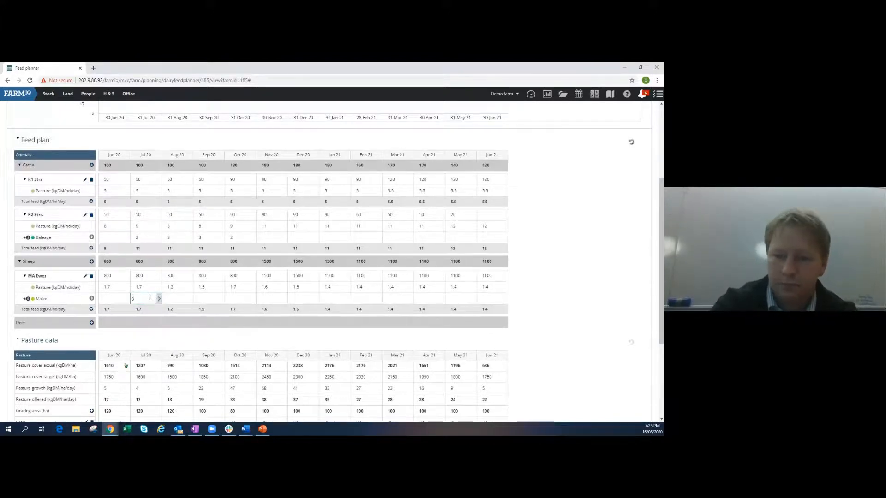
text(.2)
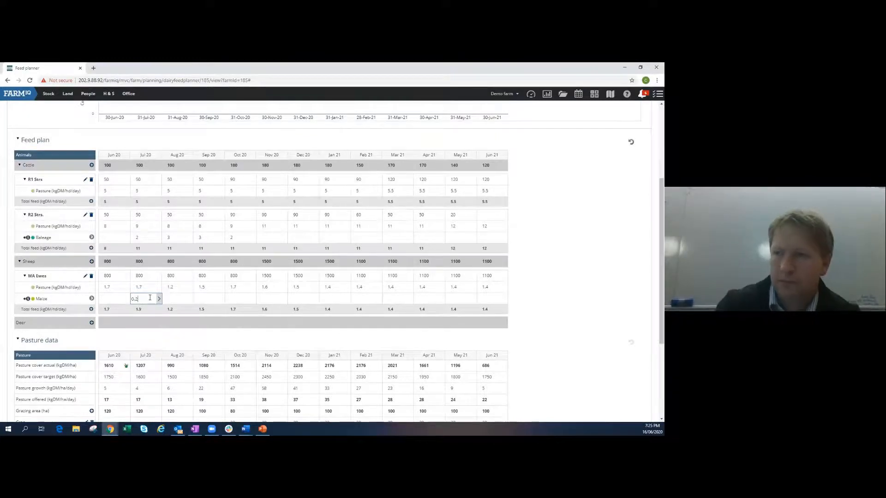
click(183, 300)
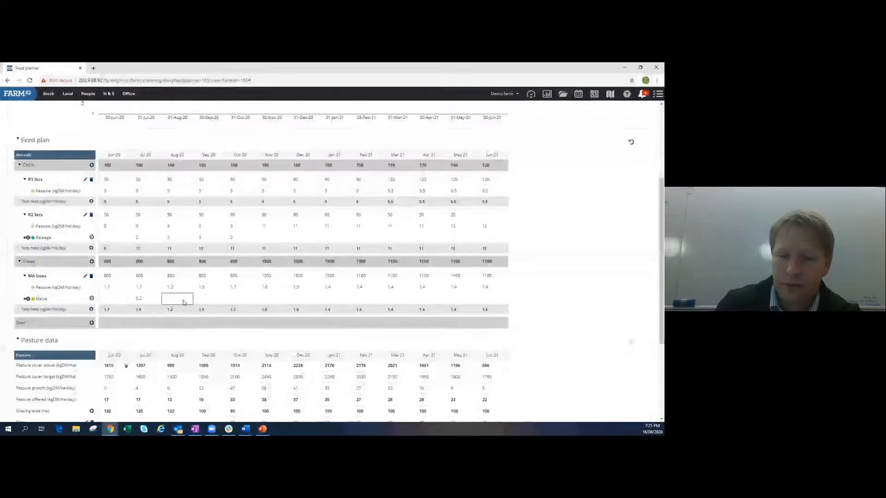
click(183, 300)
text(.4)
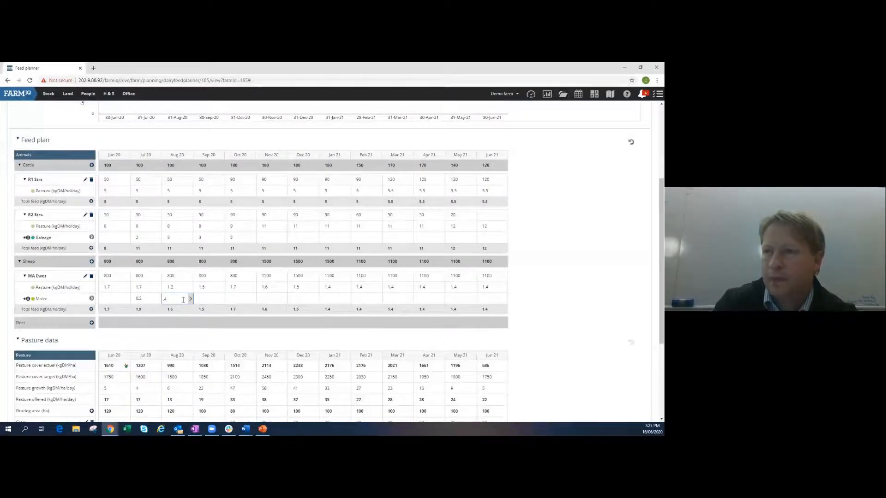
click(208, 303)
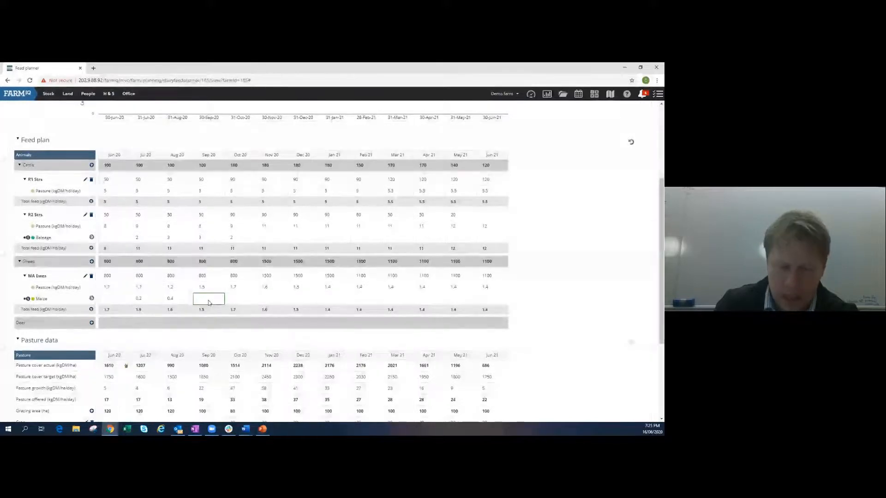
click(209, 300)
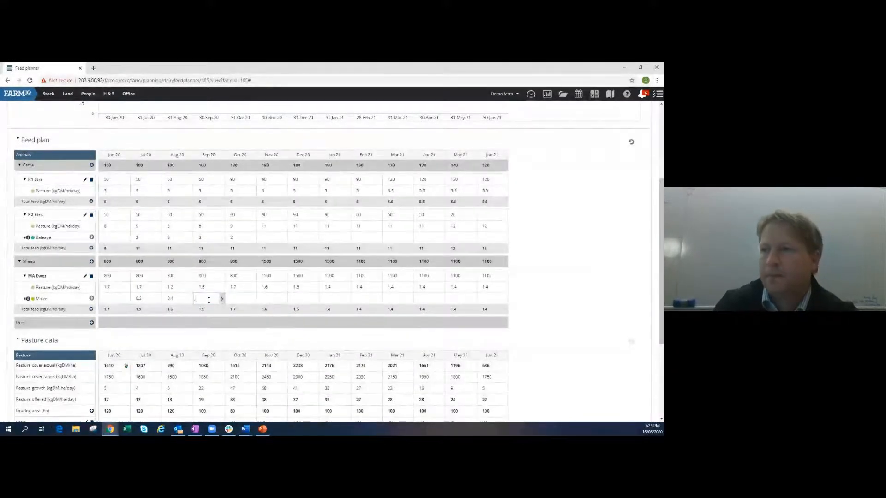
click(237, 301)
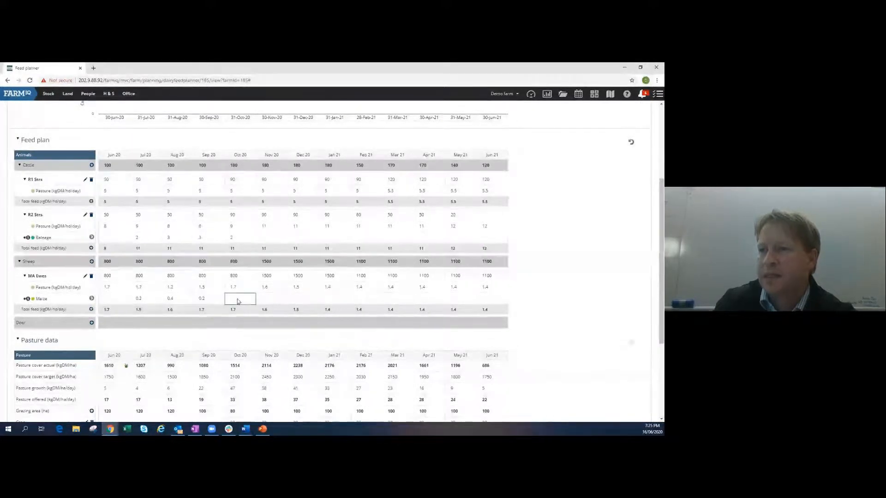
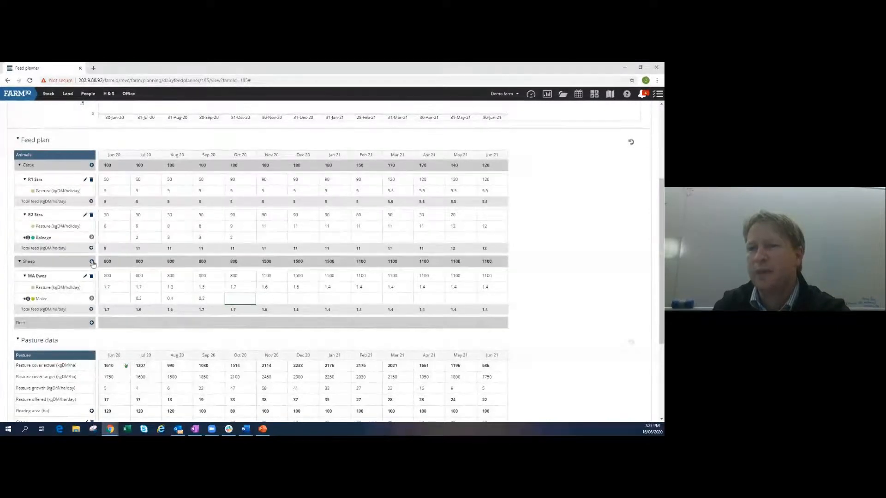
- Add a mob named Lambs under Sheep and expand it to show its pasture row
scroll(168, 271, up, 2)
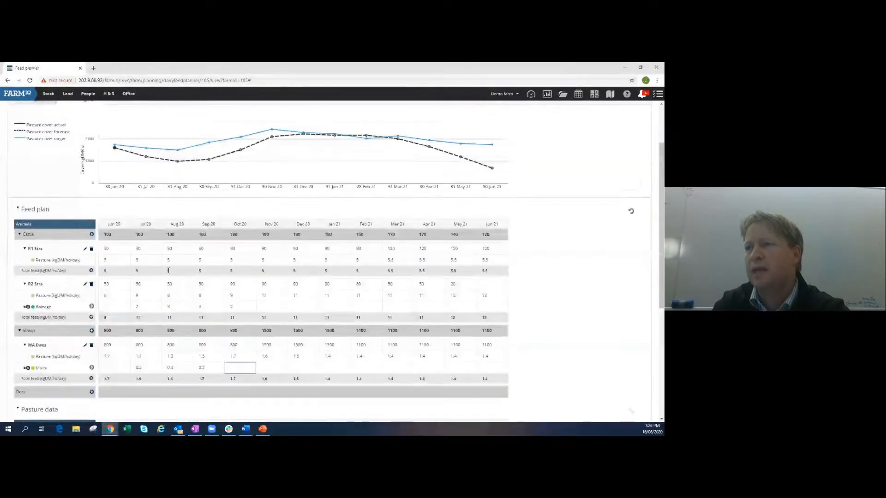
scroll(168, 271, down, 2)
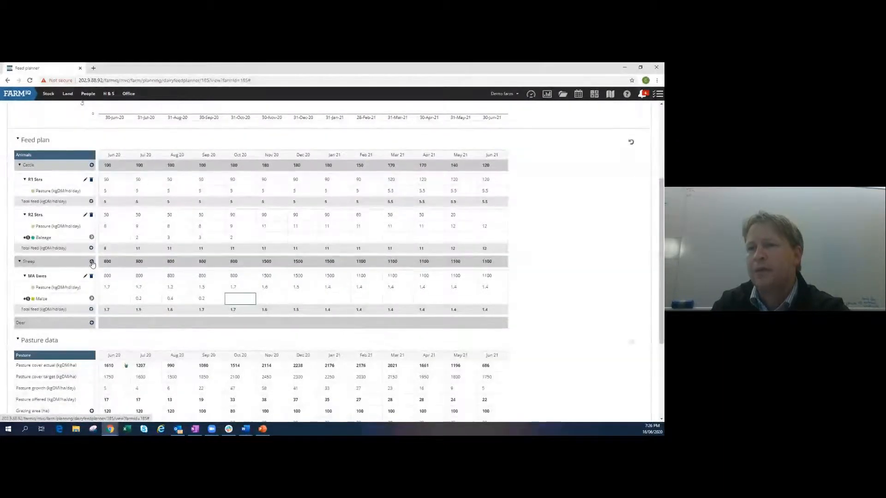
click(91, 262)
text(Lambs)
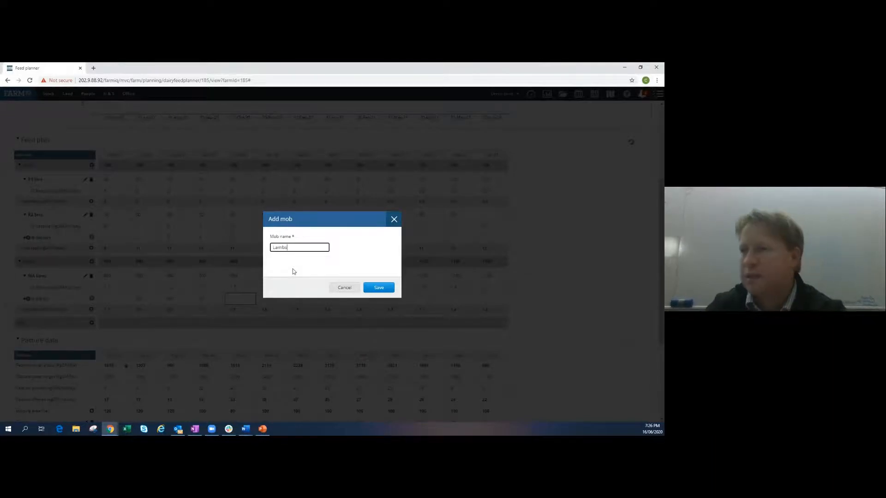
click(377, 289)
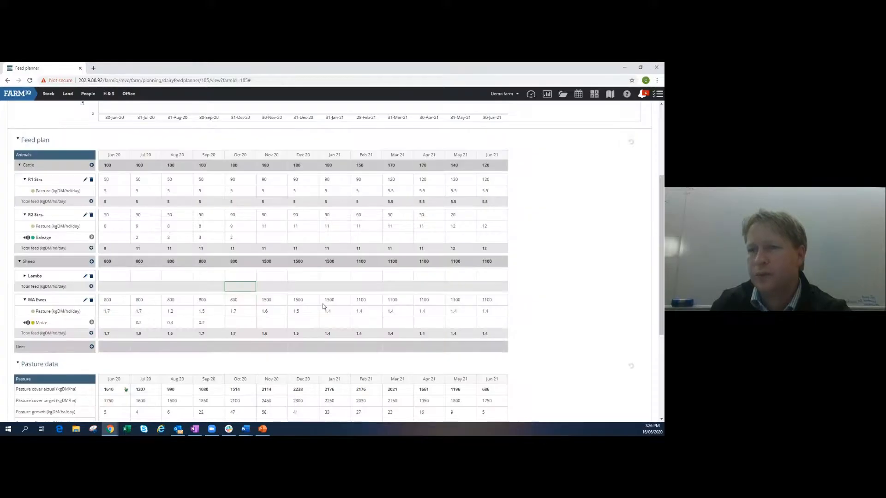
click(25, 276)
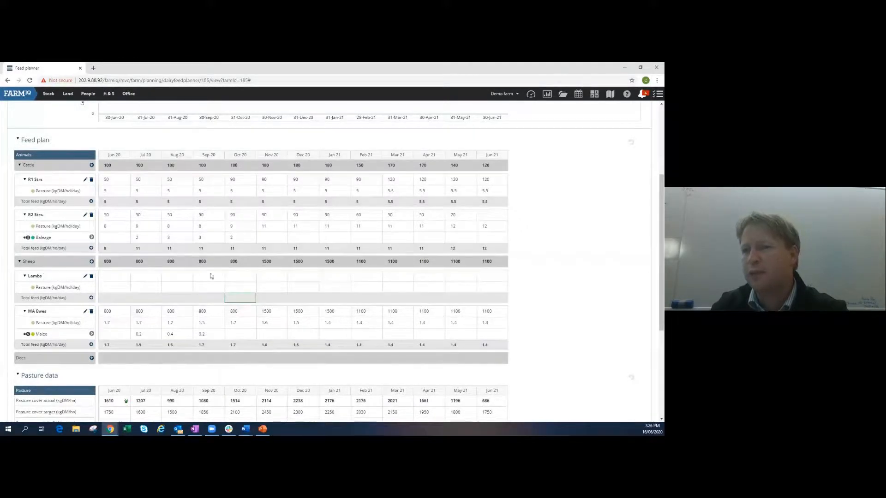
- Set the Lambs mob number to 500 for Nov 20 and copy it across all following months
click(266, 280)
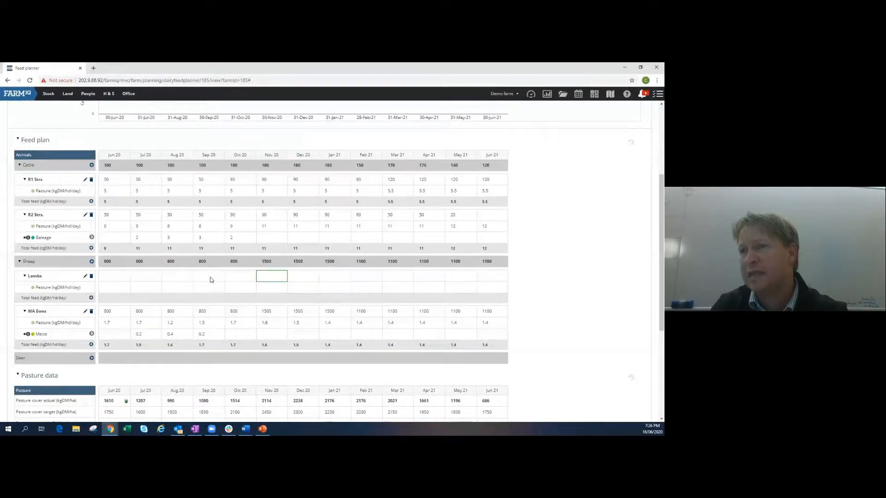
click(272, 277)
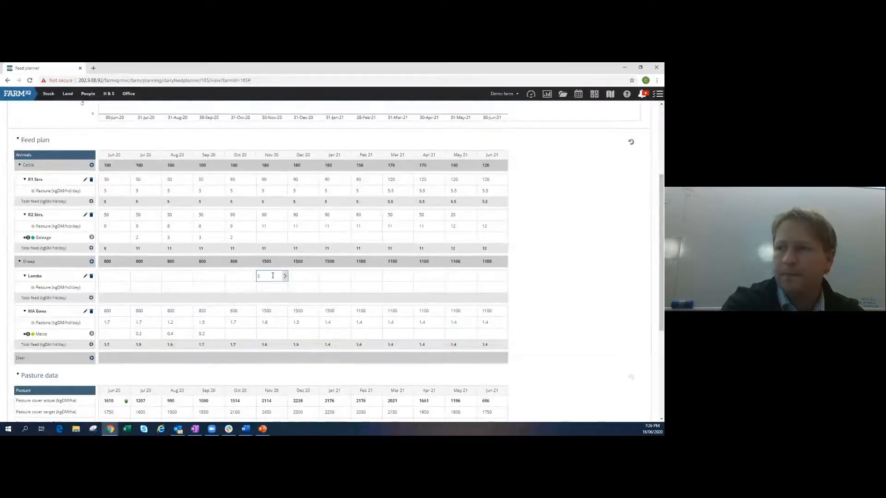
text(50)
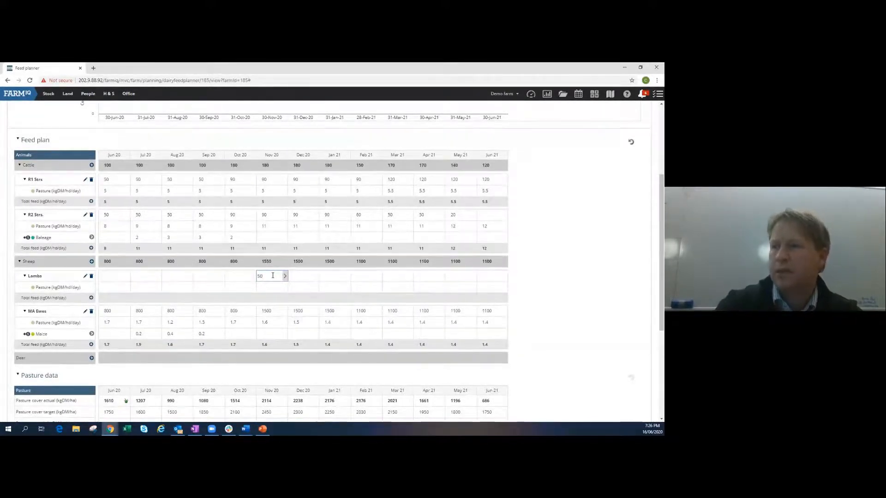
text(0)
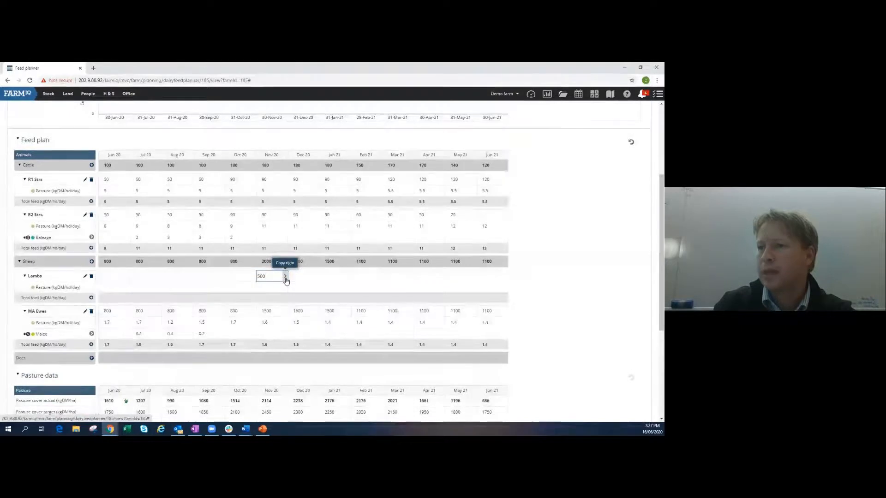
click(285, 279)
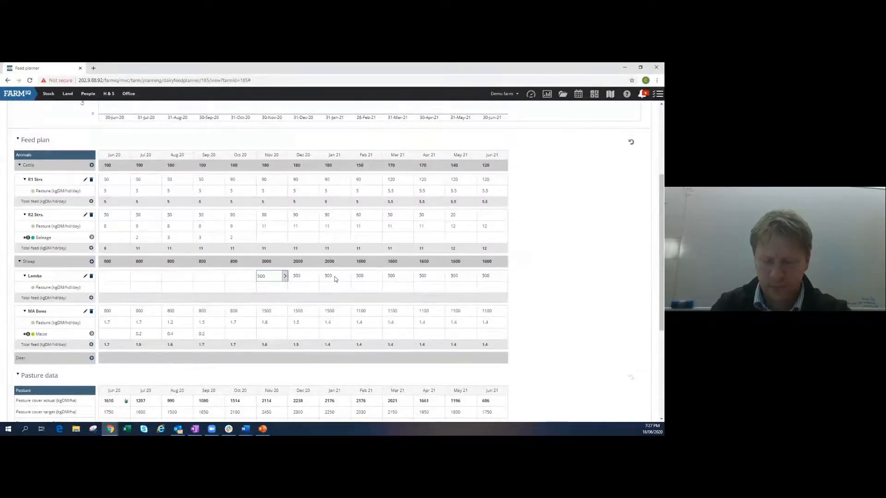
- Clear the Lambs mob numbers from Feb 21 onwards
click(365, 277)
text(50)
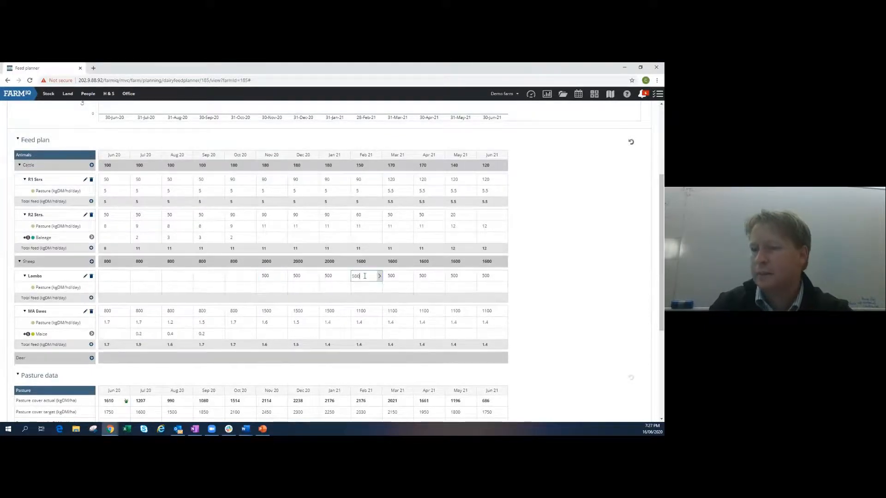
key(BackSpace)
key(BackSpace)
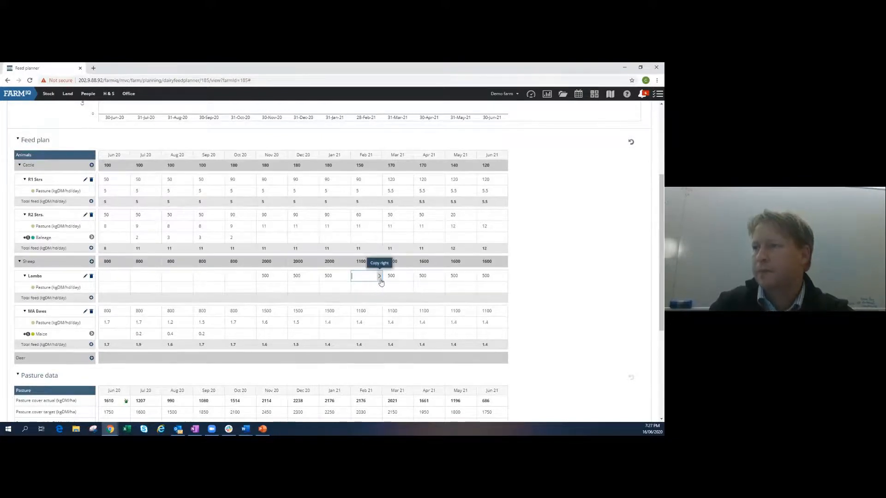
click(379, 275)
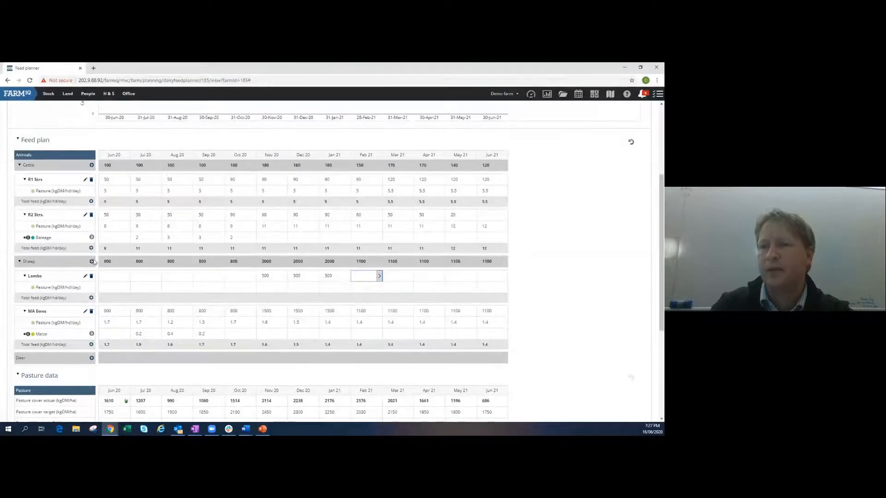
- Set the Lambs pasture intake to 1.2 kgDM/hd/day from Nov 20 onwards
click(270, 288)
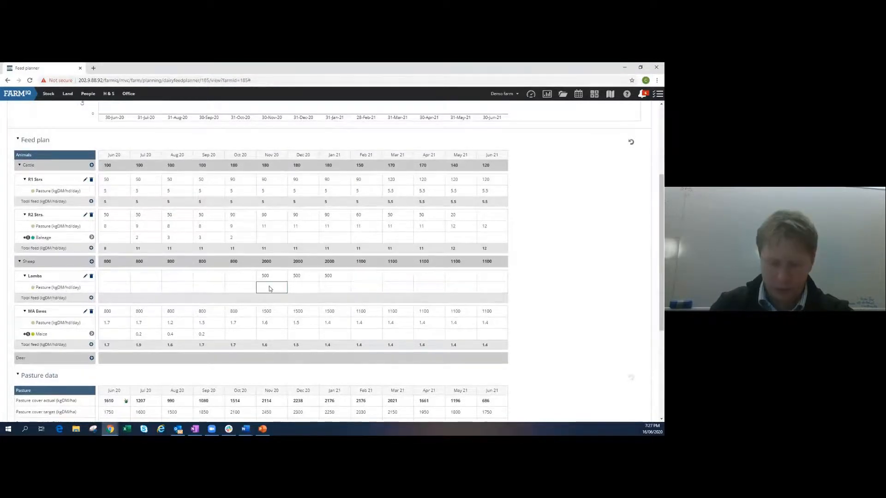
text(1.2)
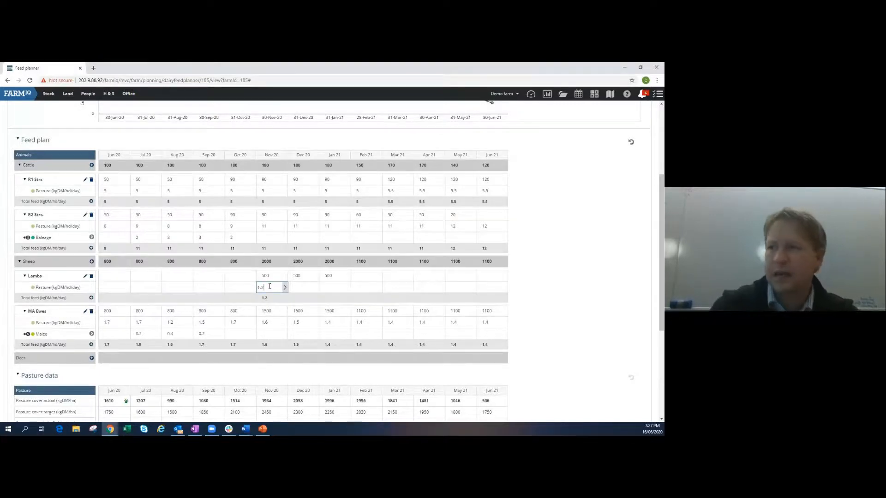
click(285, 287)
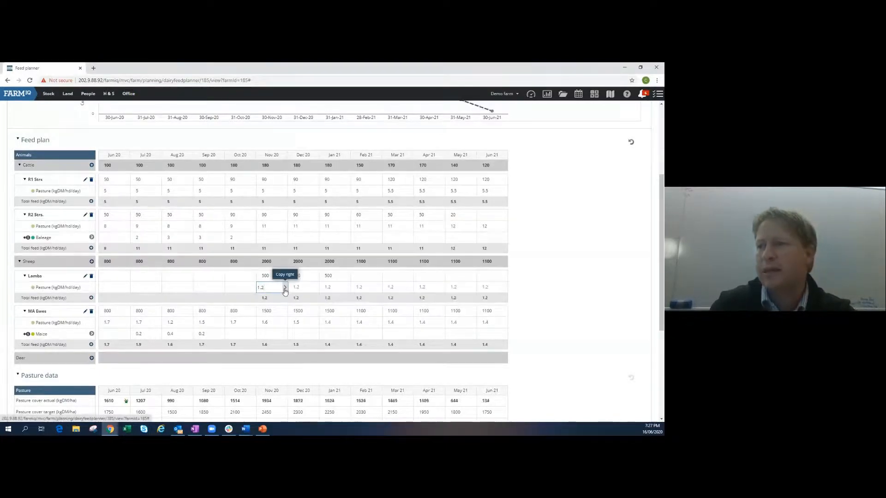
- Add a second lamb mob named Crop Lambs under Sheep and expand it to show its pasture row
click(91, 263)
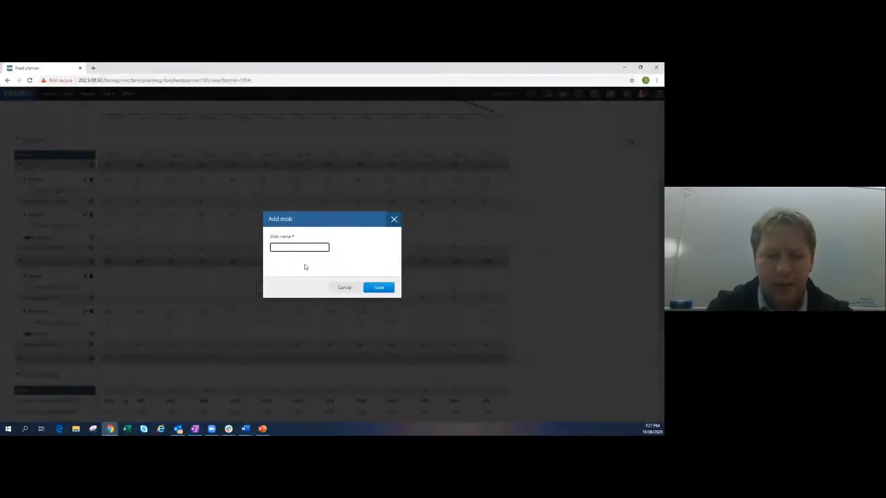
text(Crop Lan)
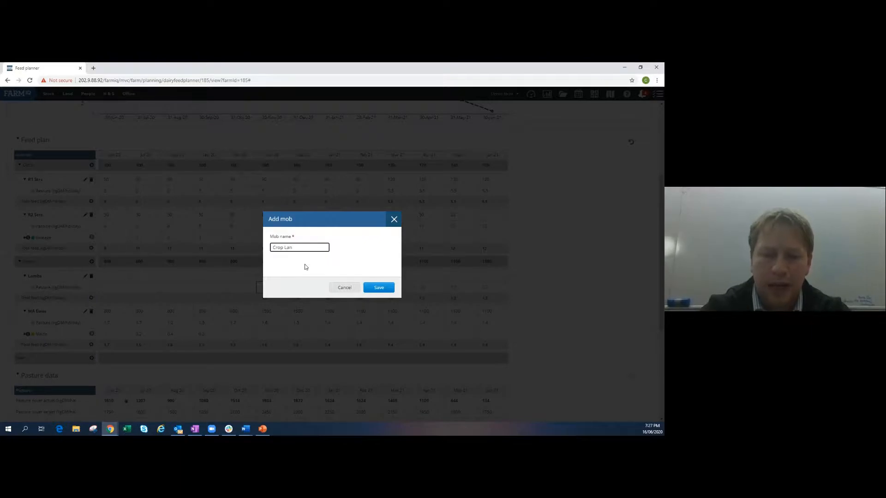
key(BackSpace)
text(mbs)
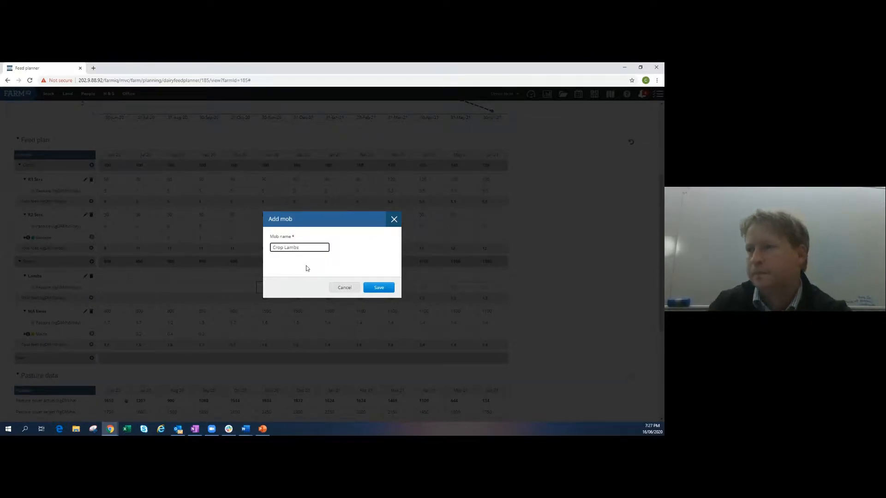
click(369, 273)
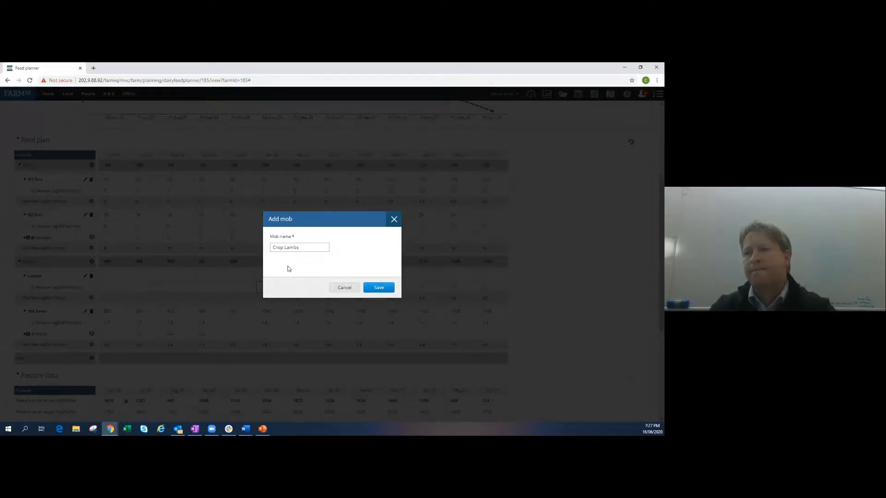
click(377, 288)
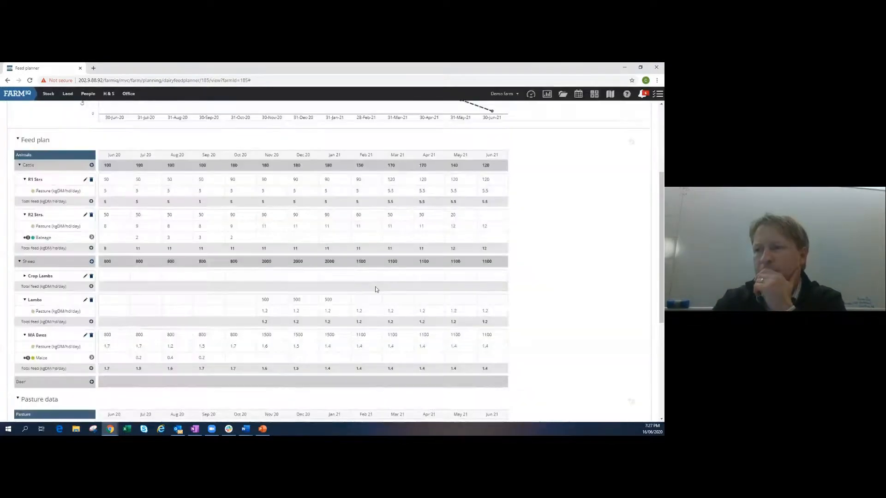
click(25, 276)
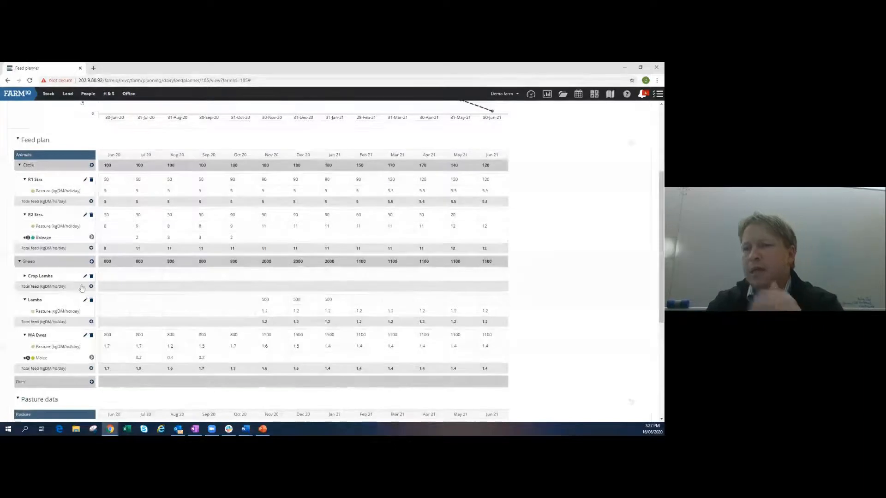
- Set the Crop Lambs mob number to 600 for Nov 20 and 300 for Dec 20
click(272, 279)
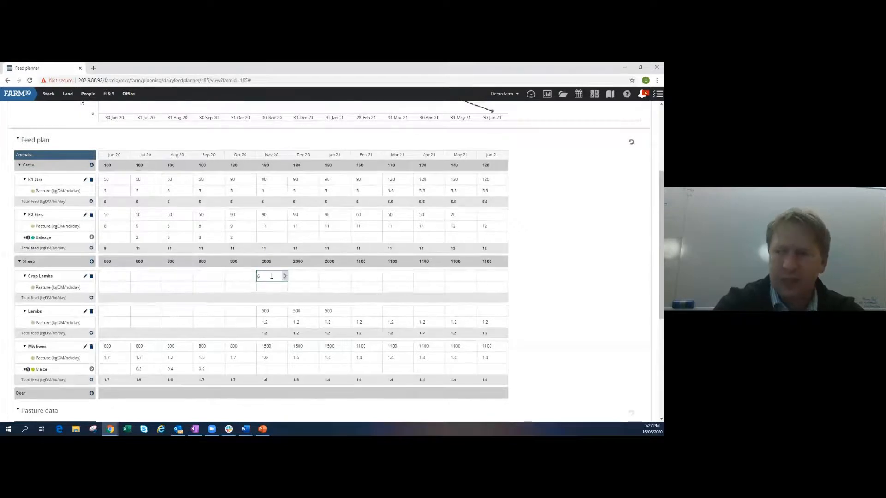
text(600)
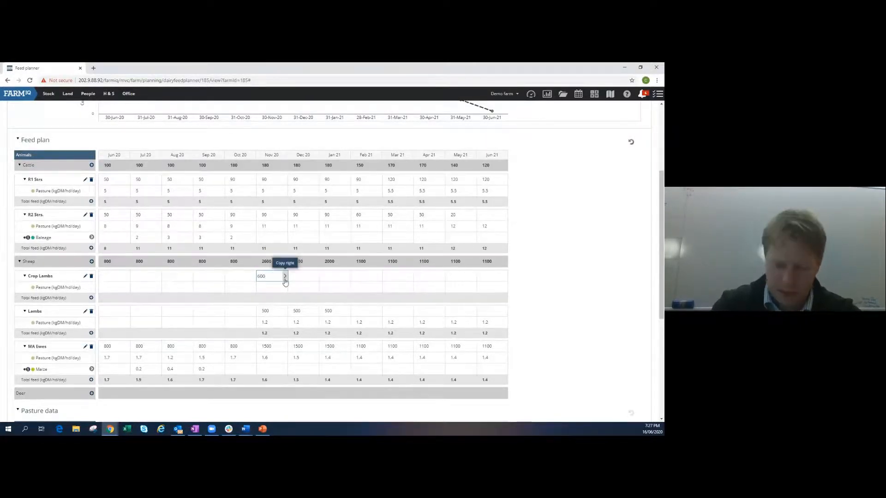
click(304, 277)
text(30)
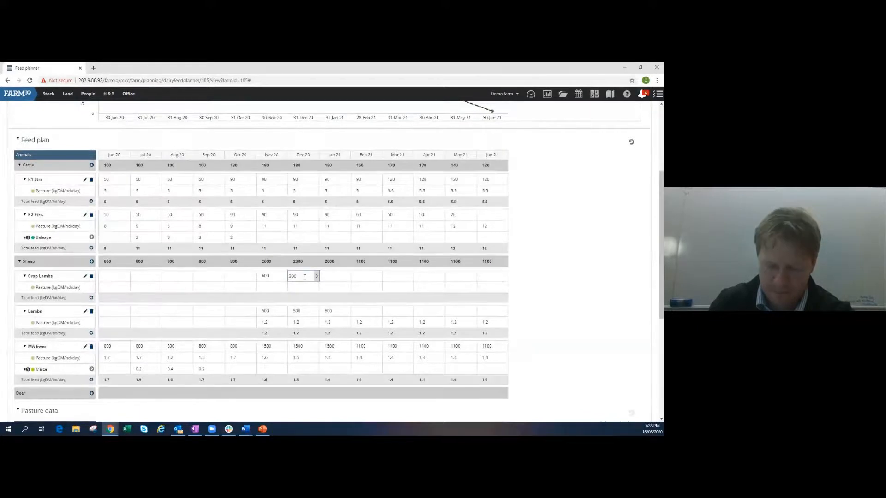
- Set the Crop Lambs mob number to 300 for Dec 20 and Jan 21, and to 500 from Feb 21 onwards
text(0)
click(335, 278)
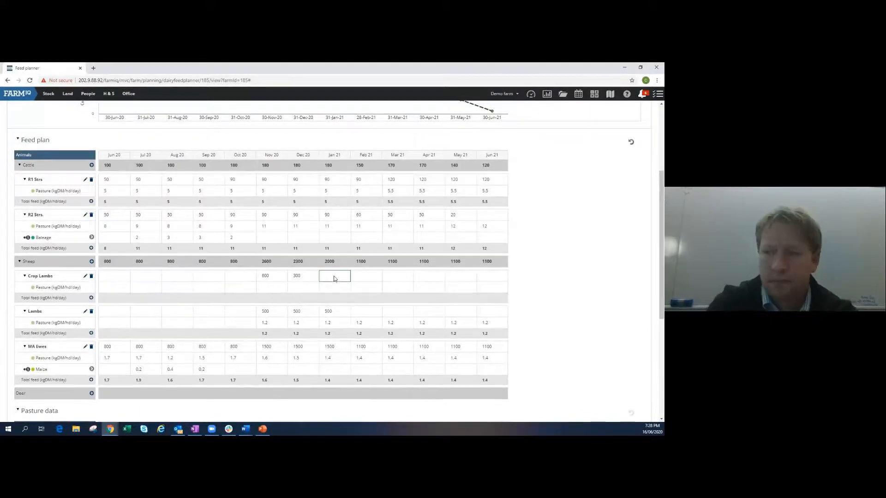
text(300)
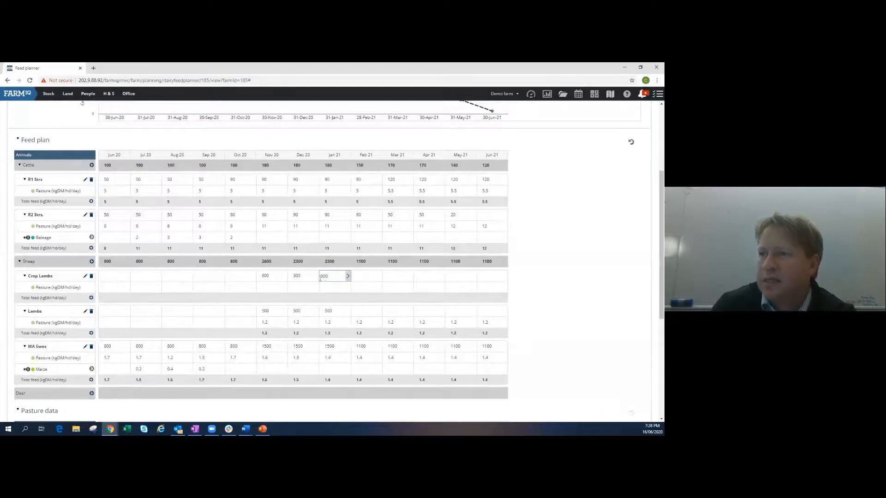
click(361, 279)
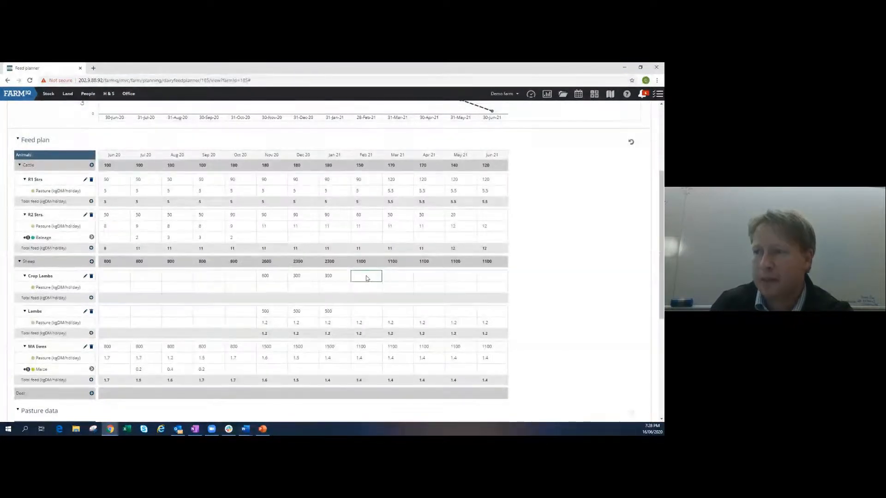
text(5)
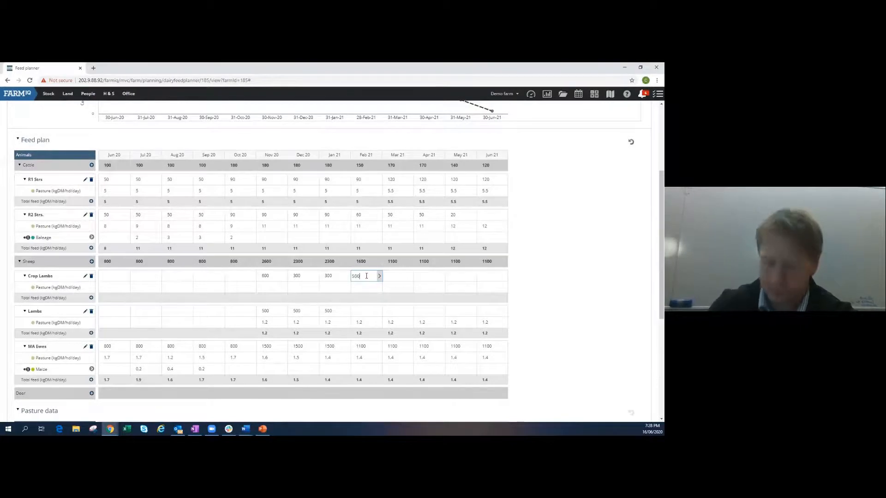
text(00)
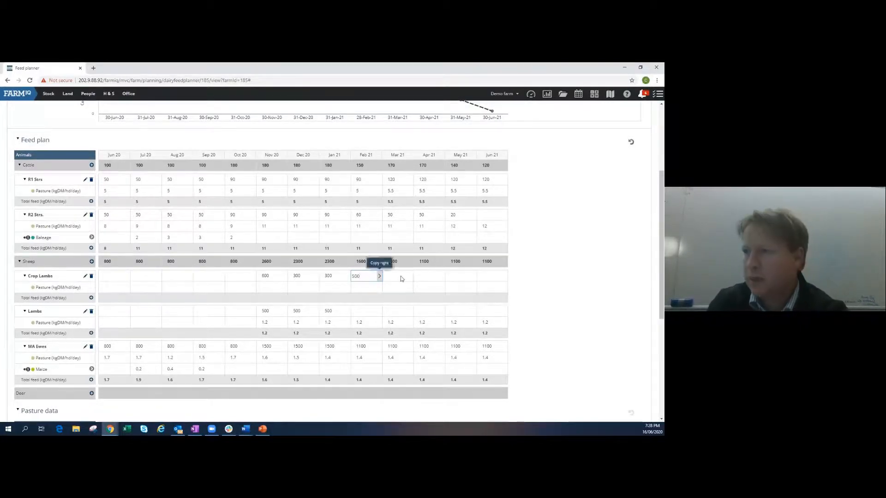
click(379, 276)
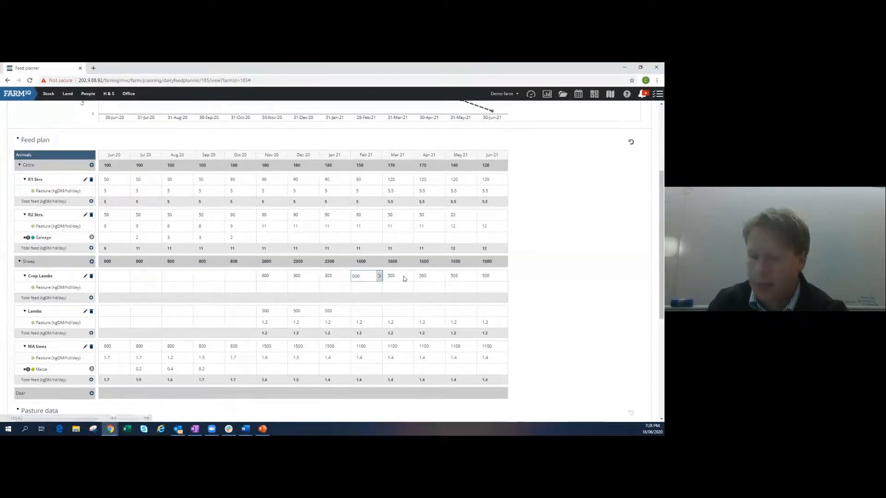
- Set the Crop Lambs mob number to 250 for Apr 21 and clear the numbers for May 21 and Jun 21
click(428, 278)
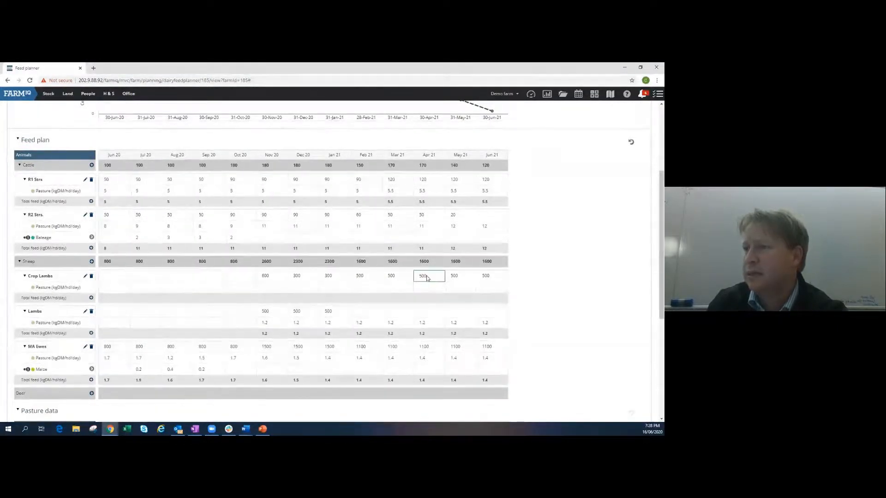
double_click(422, 275)
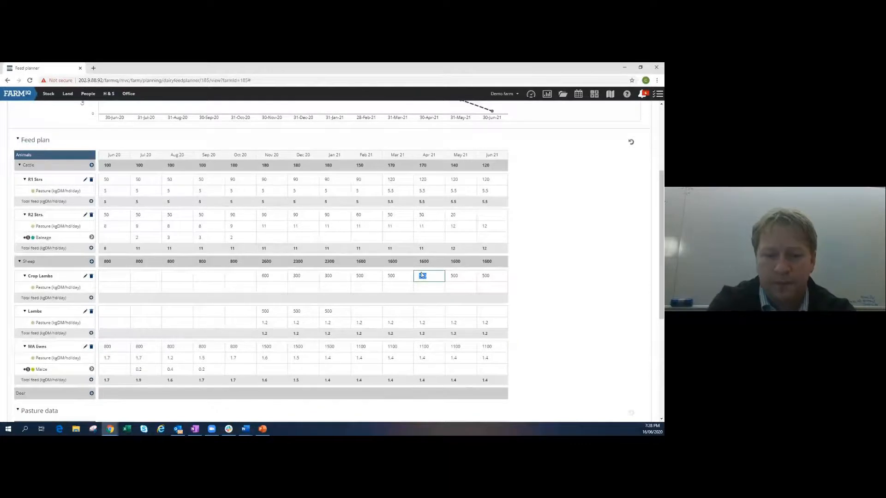
text(5)
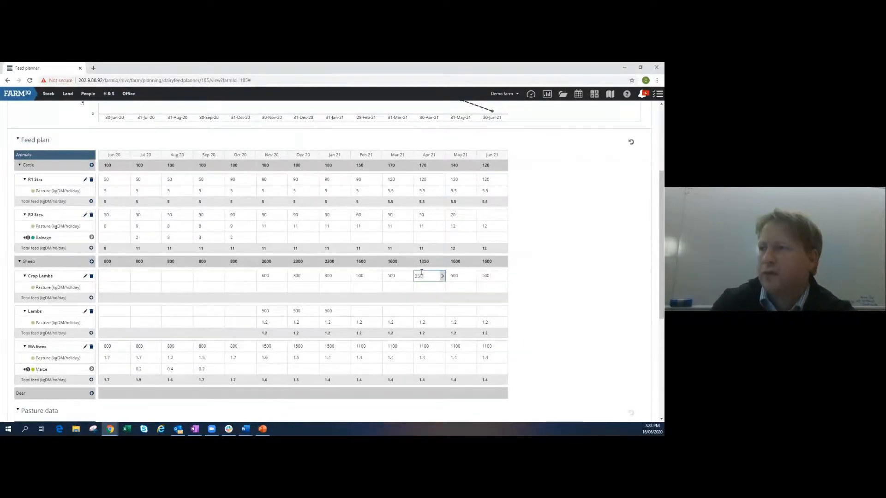
click(461, 277)
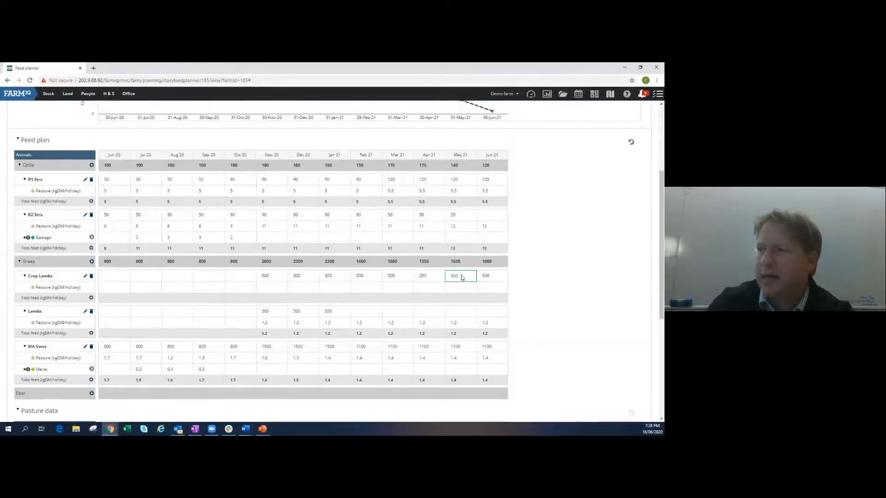
click(461, 276)
key(BackSpace)
key(BackSpace)
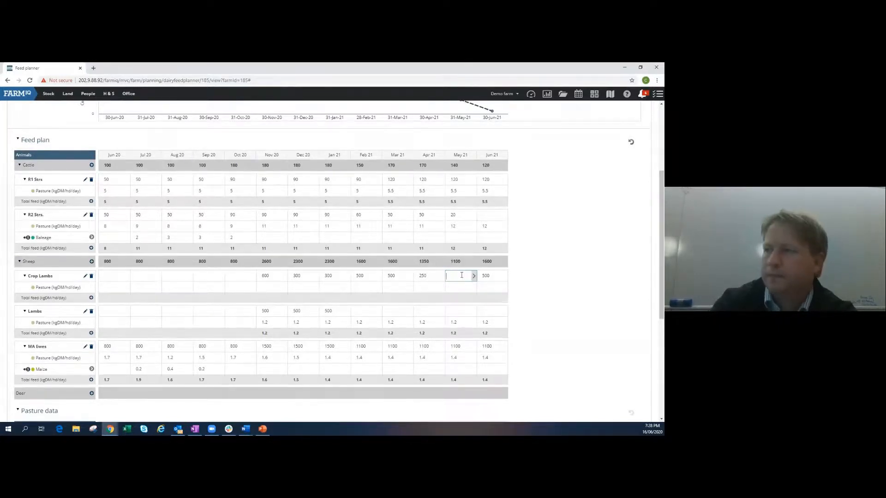
text(0)
click(476, 280)
- Add Good salad 1 from the full product list as a Grazed supplementary feed for Crop Lambs, with a green graph colour
click(274, 290)
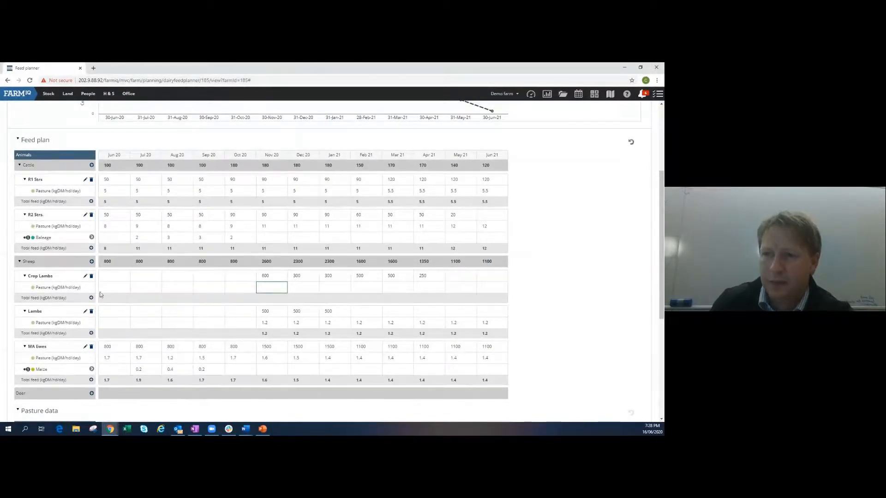
click(92, 298)
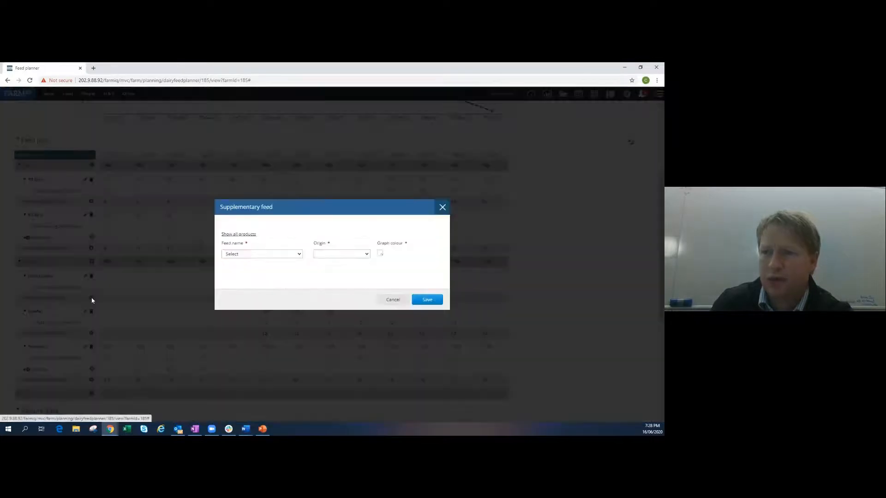
click(257, 254)
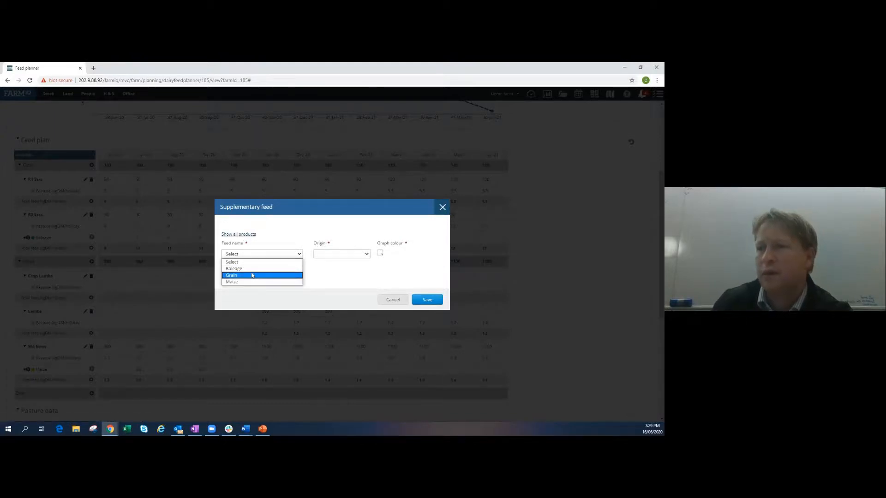
click(246, 235)
click(246, 236)
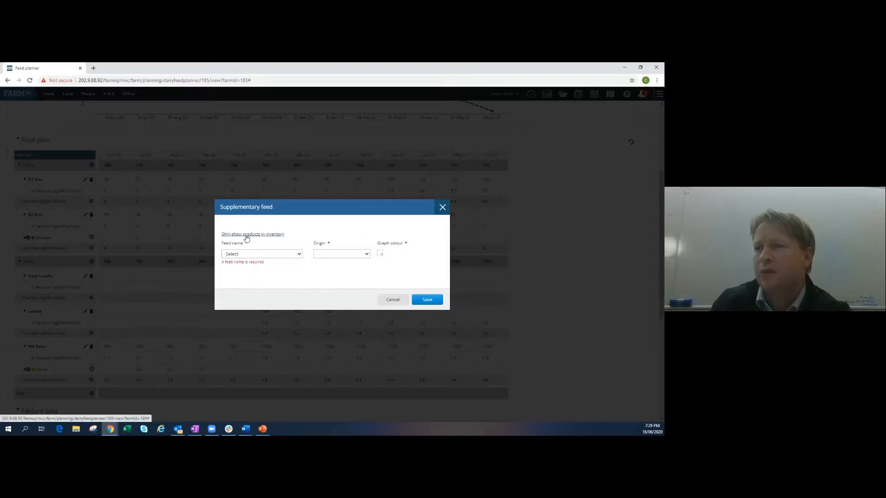
click(300, 255)
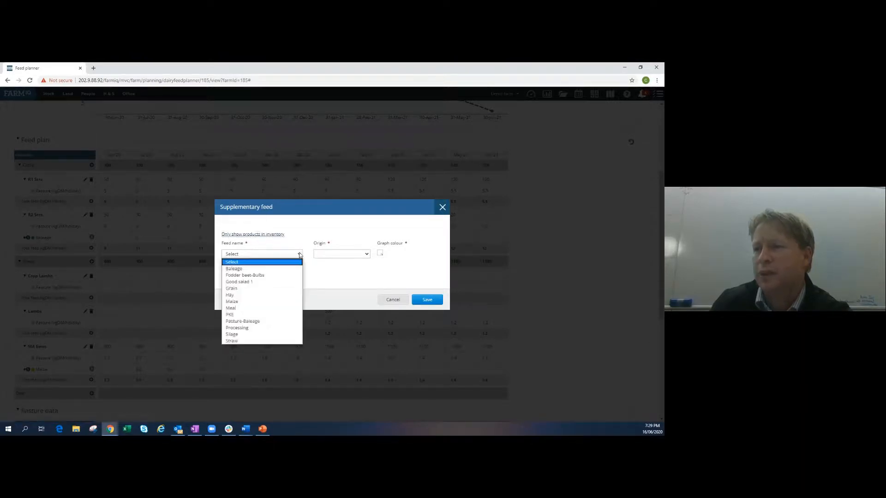
click(244, 283)
click(367, 255)
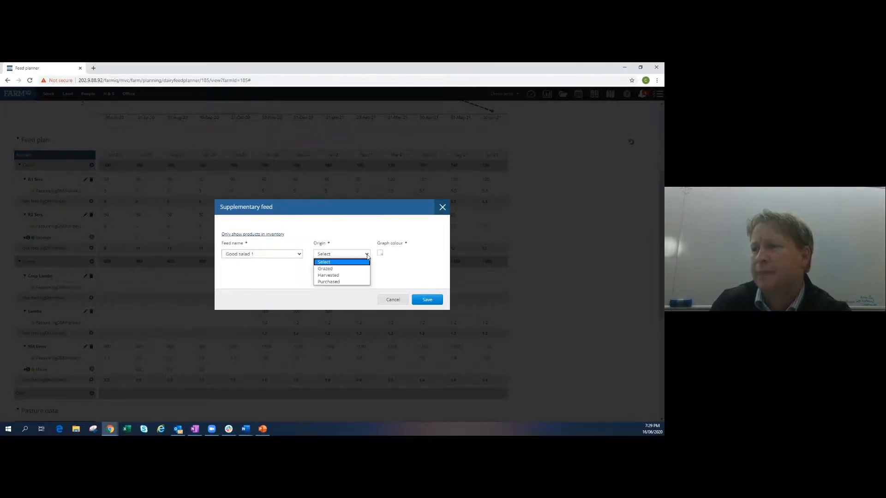
click(333, 268)
click(380, 253)
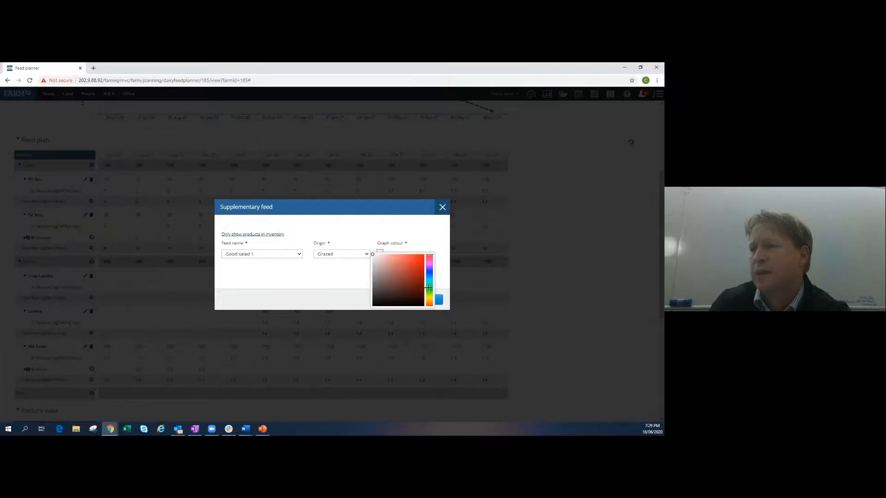
click(430, 287)
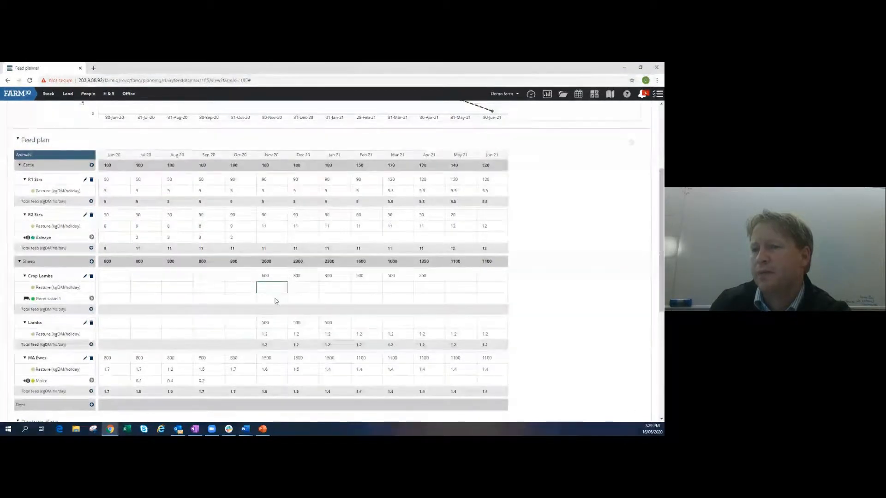
- Set the Crop Lambs intake of Good salad 1 to 1.2 kgDM/hd/day from Nov 20 onwards
click(275, 299)
text(1)
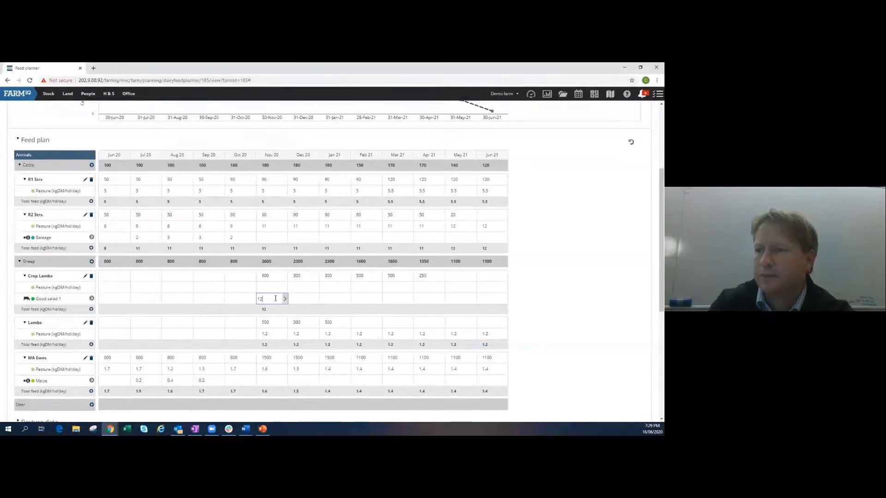
text(2)
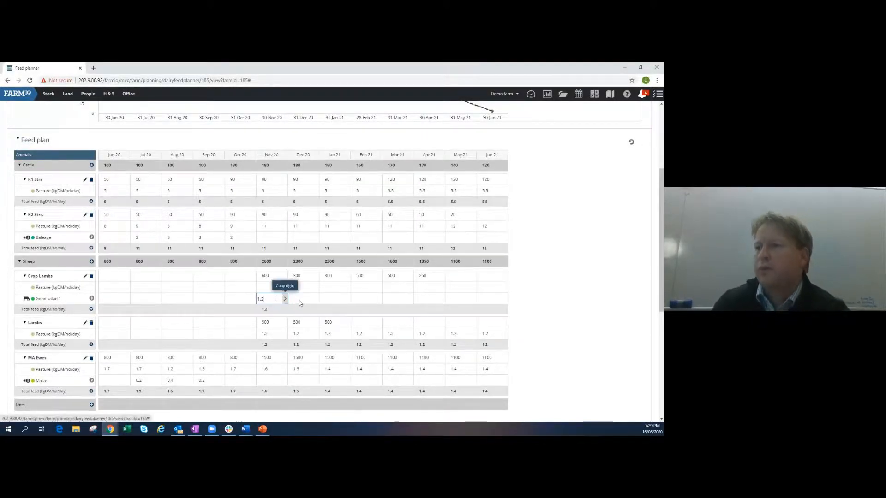
click(285, 299)
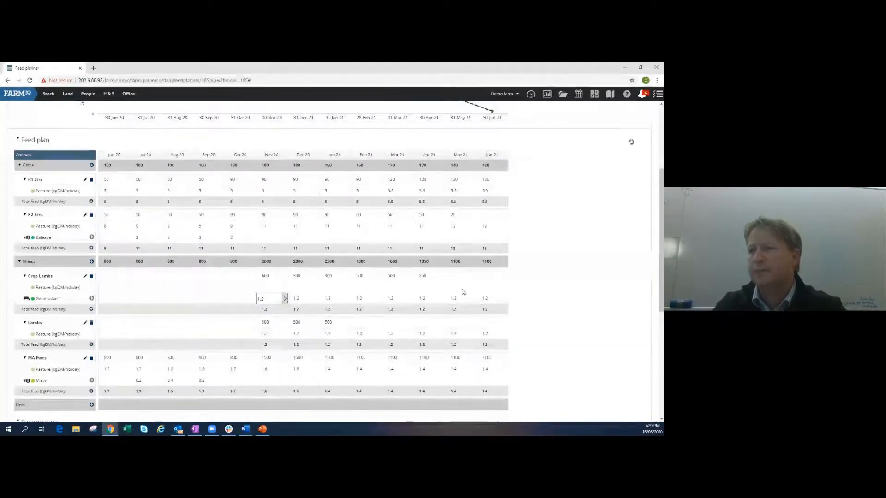
- Compare the forecast pasture cover with the target, and show the feed graph with the July 2020 feed breakdown
scroll(463, 292, up, 2)
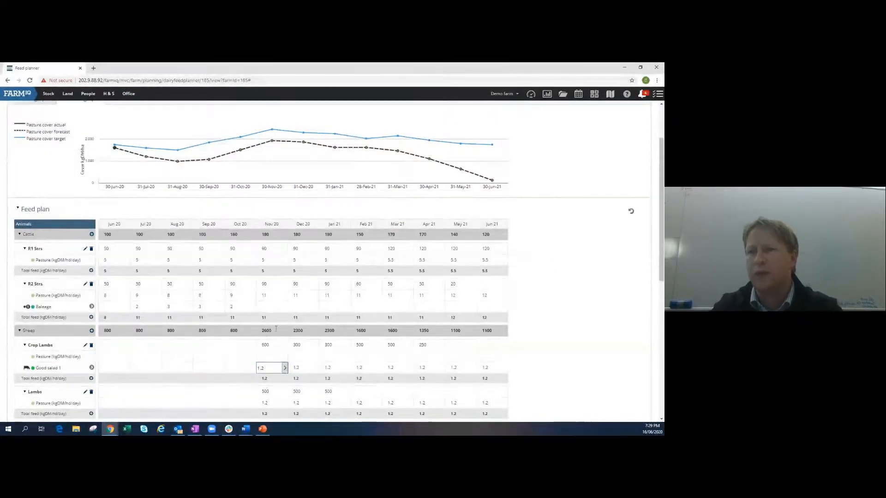
scroll(281, 320, up, 2)
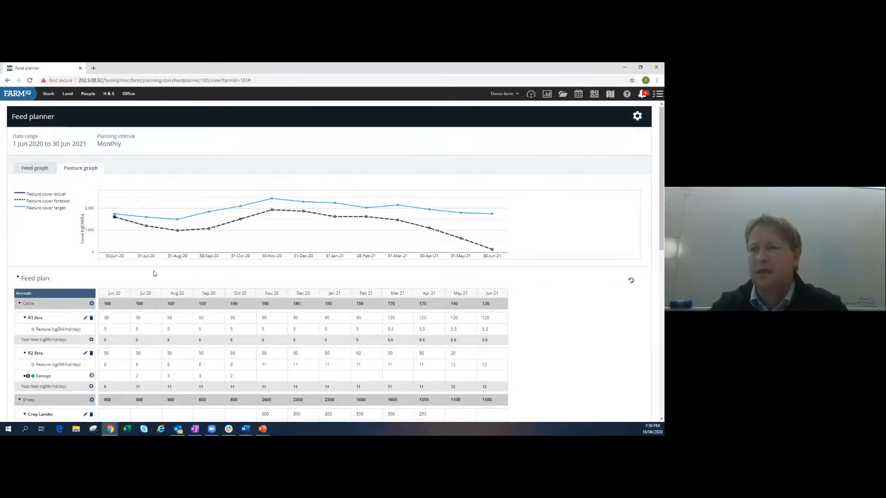
scroll(154, 346, down, 1)
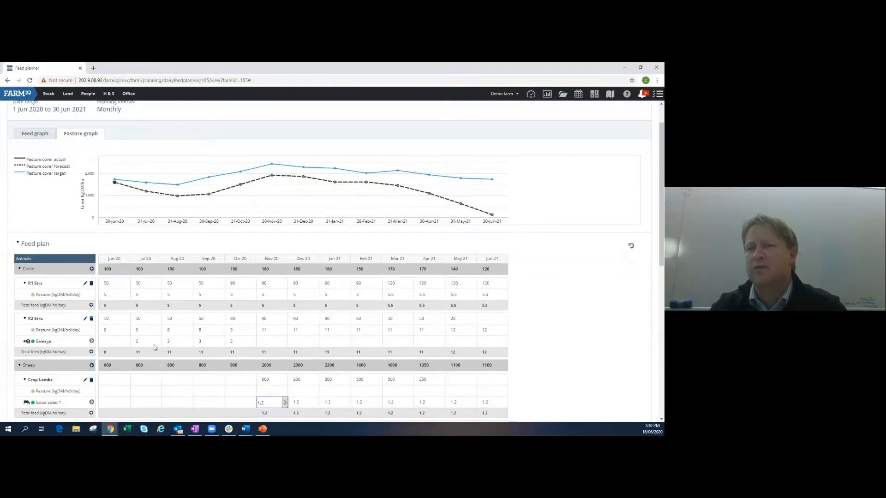
scroll(152, 346, up, 1)
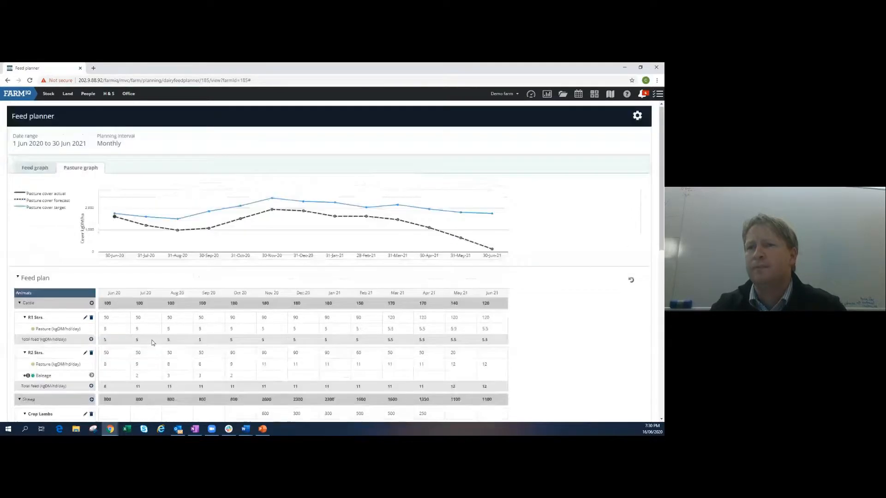
click(36, 167)
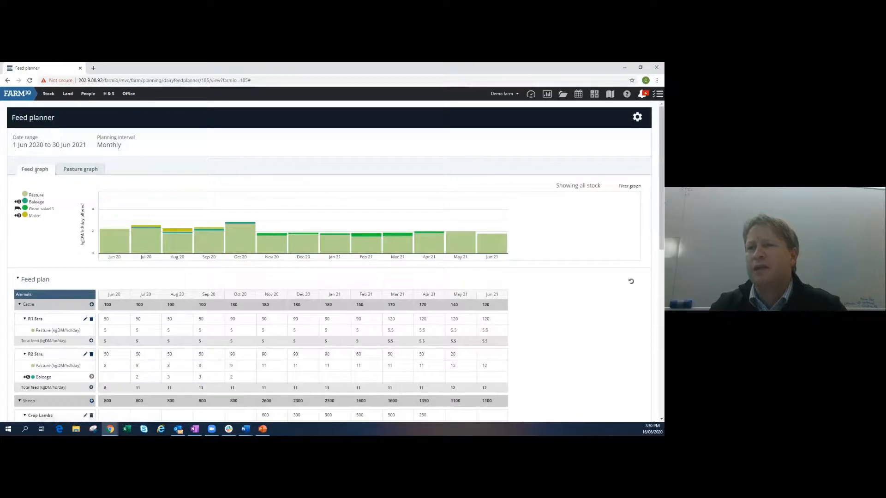
mouse_move(148, 247)
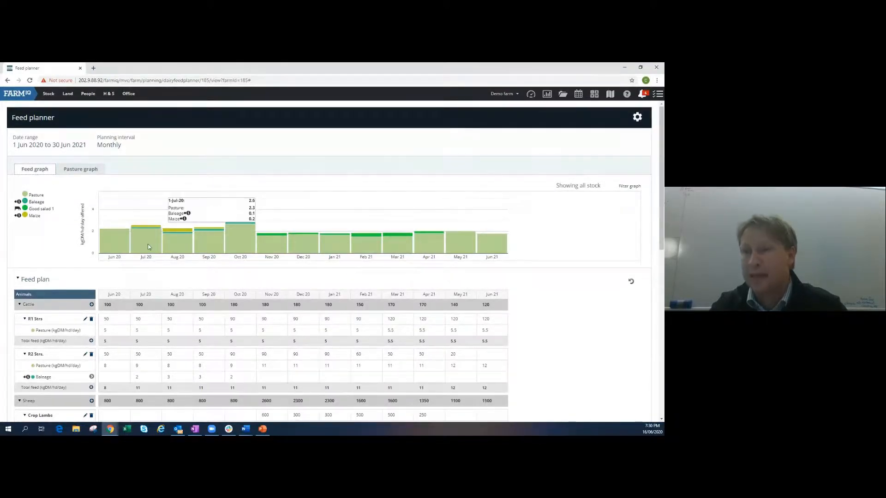
- Collapse the Cattle and Sheep groups in the feed plan and examine the pasture data and feed inventory
scroll(148, 243, down, 1)
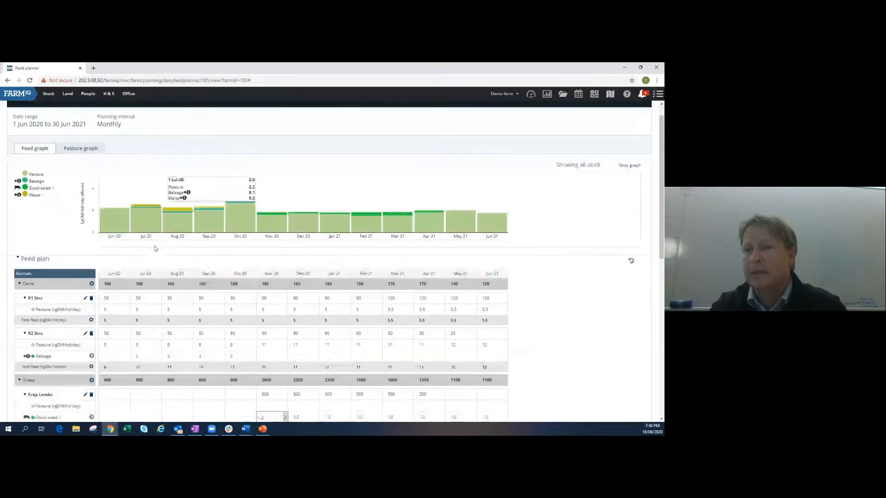
scroll(92, 266, down, 1)
click(19, 235)
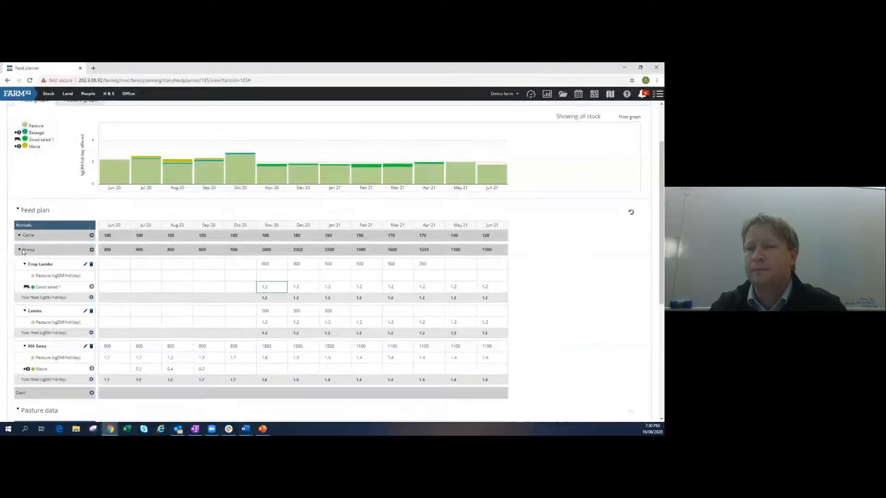
click(26, 251)
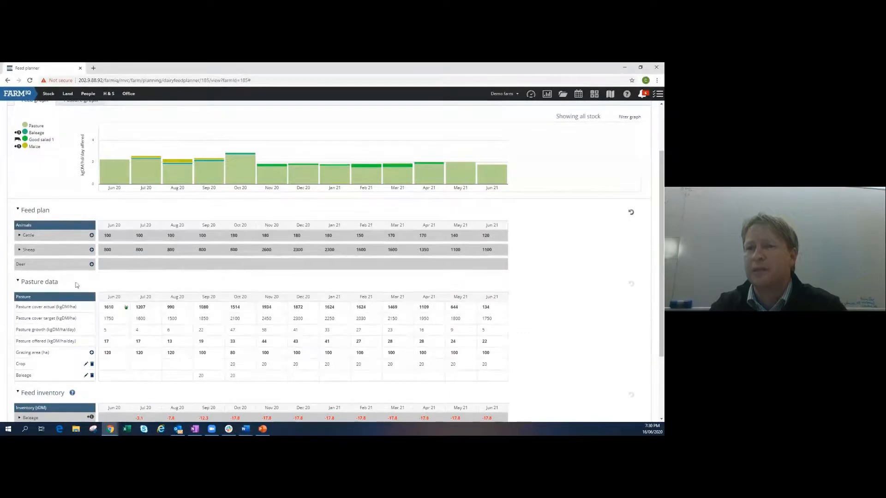
scroll(126, 295, down, 1)
scroll(126, 295, down, 2)
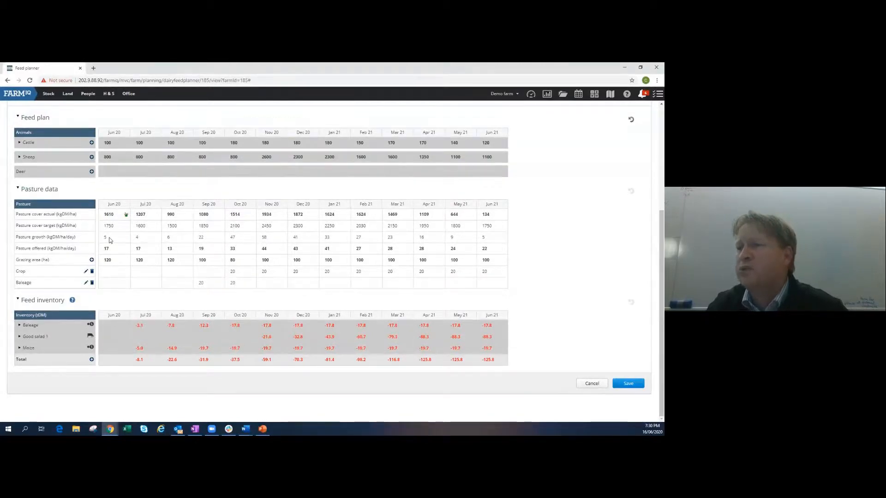
- Show the pasture graph again and check the Baleage, Good salad 1 and Maize balances in the feed inventory
scroll(109, 236, up, 3)
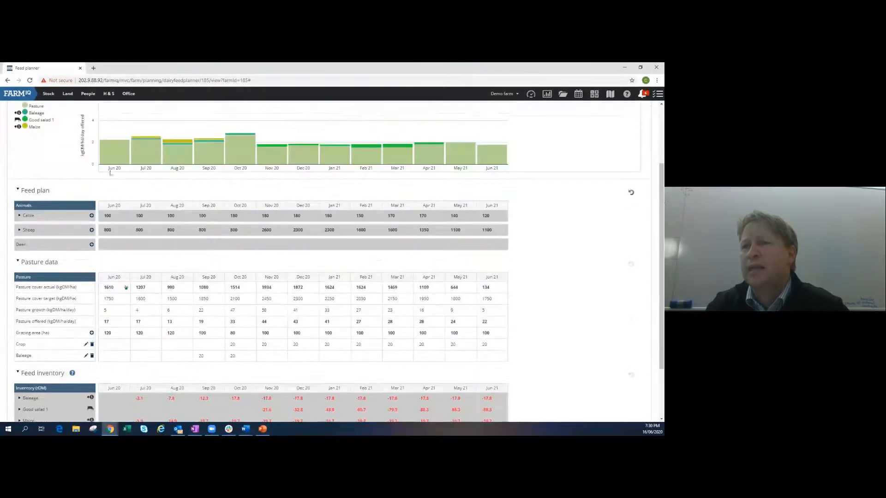
click(81, 145)
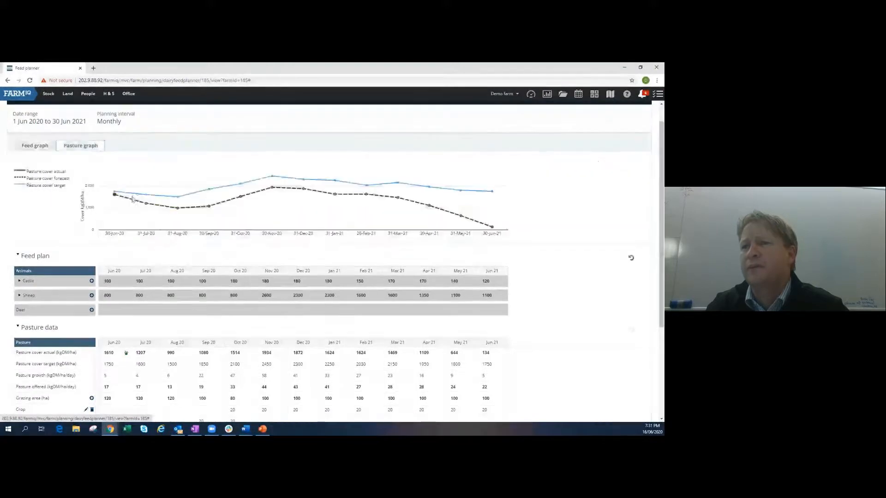
scroll(122, 252, down, 3)
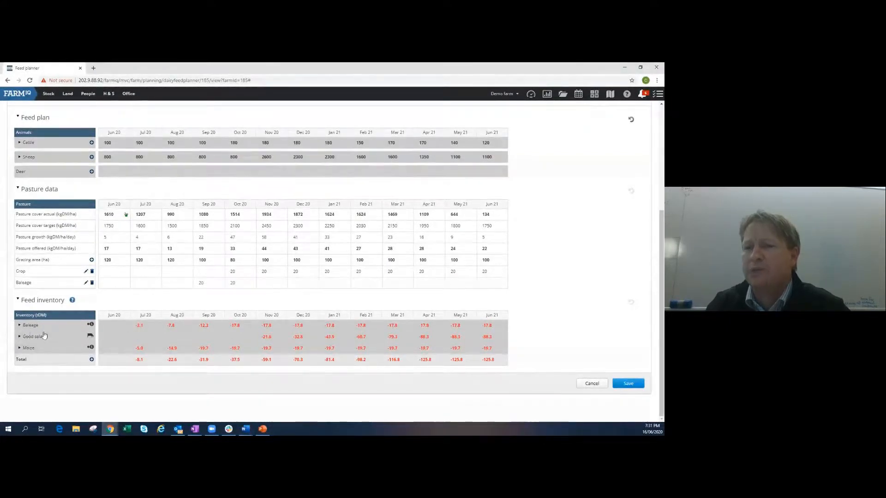
- Expand the Baleage and Good salad 1 inventories, and set Baleage's Jun 20 opening balance to 10000 tDM
click(20, 325)
scroll(150, 356, down, 1)
scroll(150, 356, down, 2)
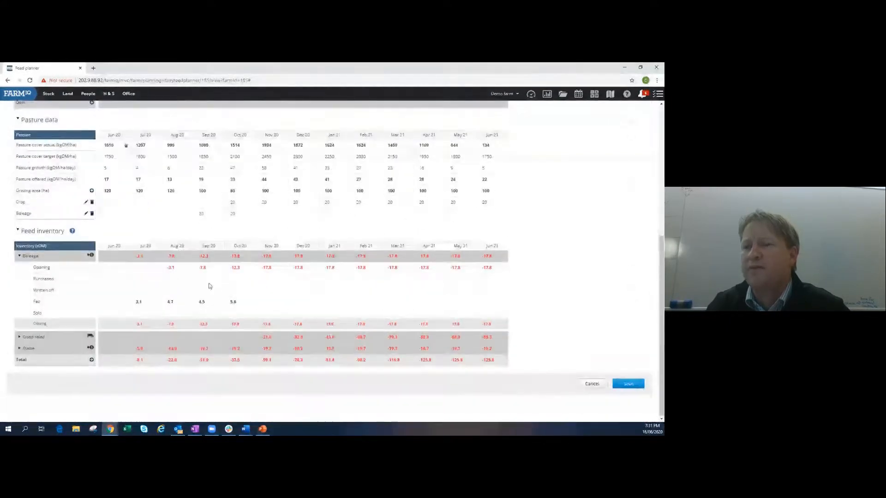
click(23, 336)
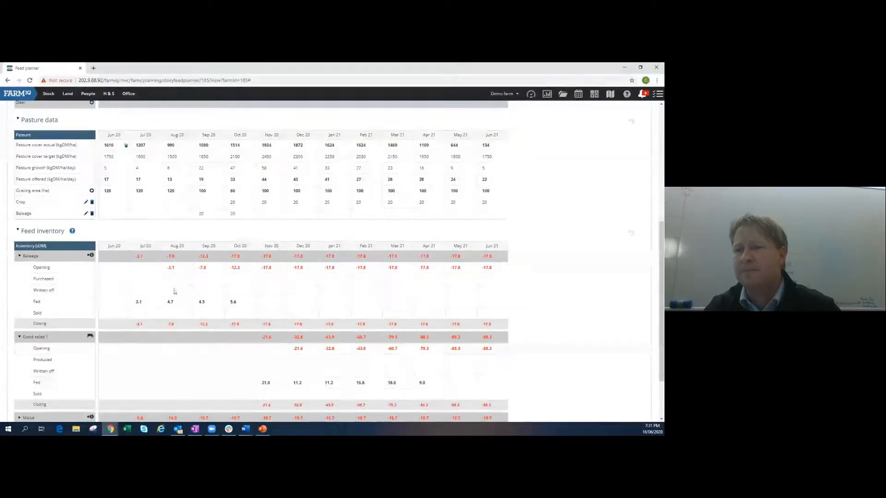
click(115, 271)
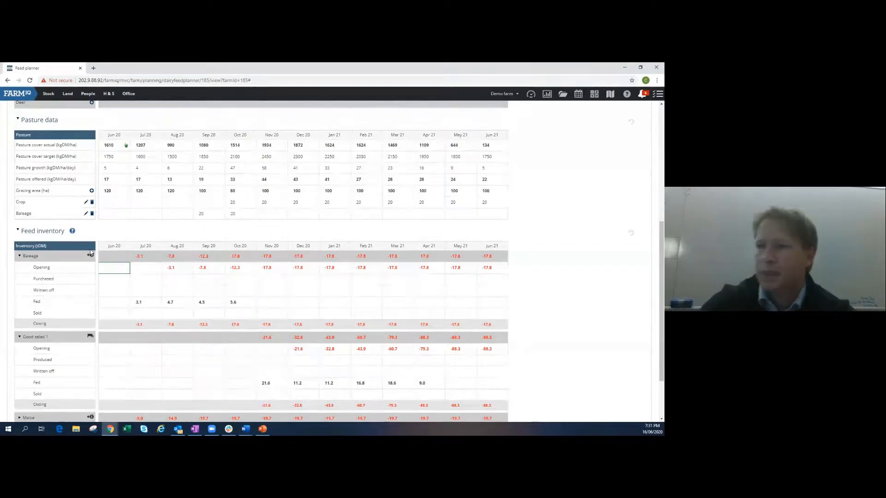
text(1)
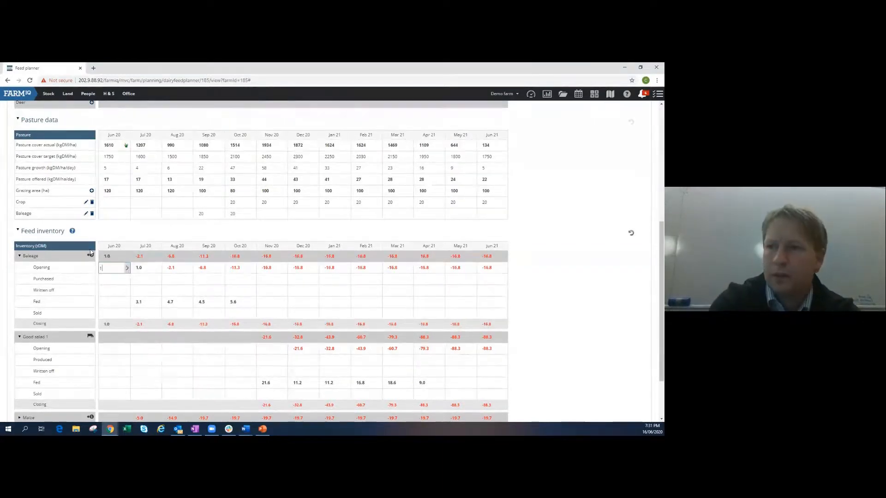
text(00)
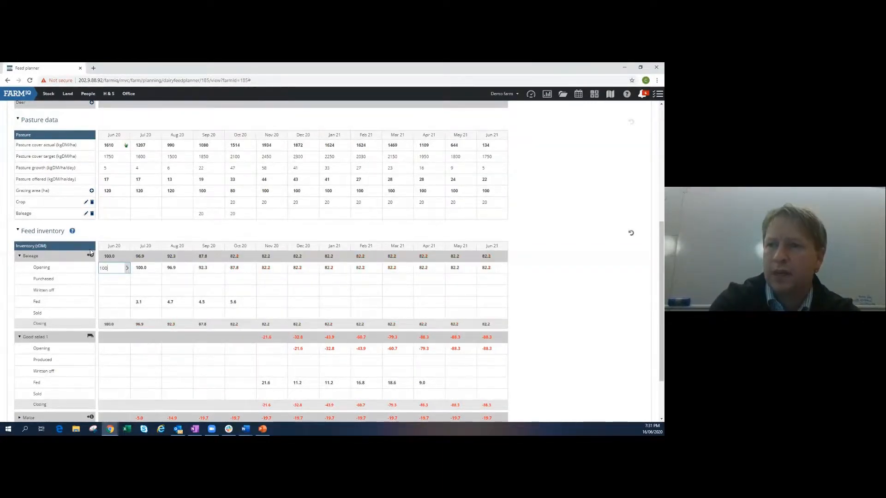
text(00)
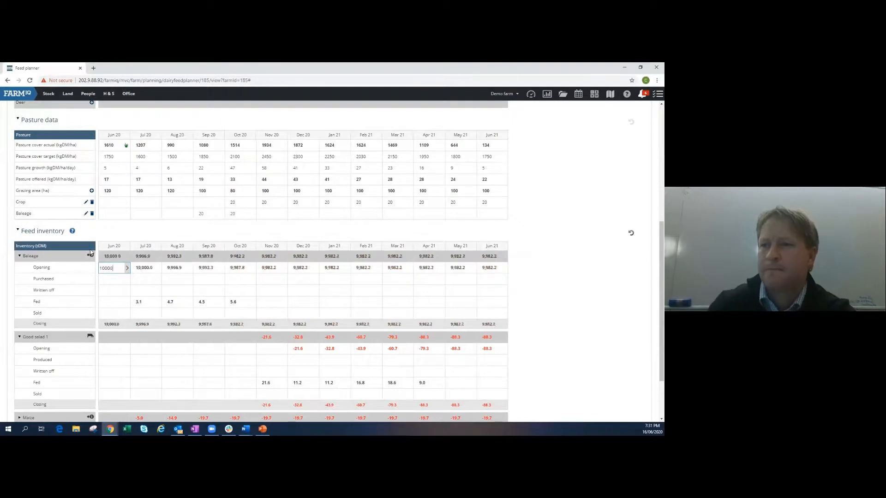
click(145, 280)
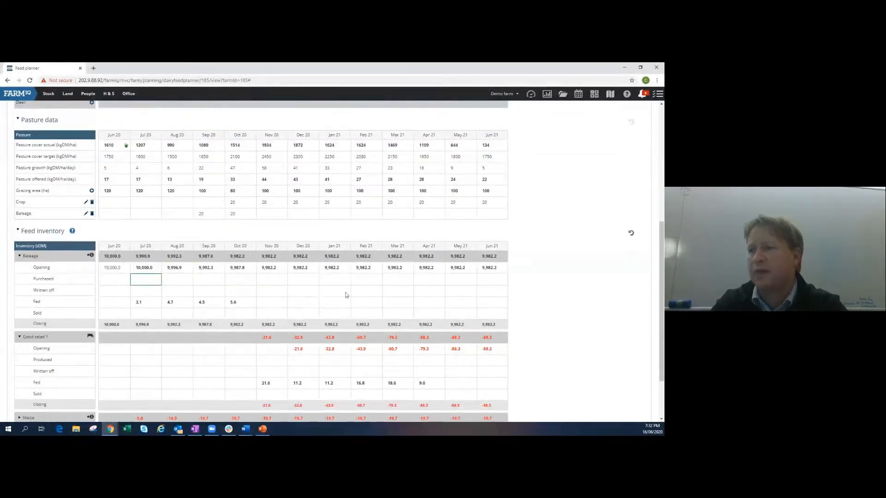
scroll(290, 291, down, 3)
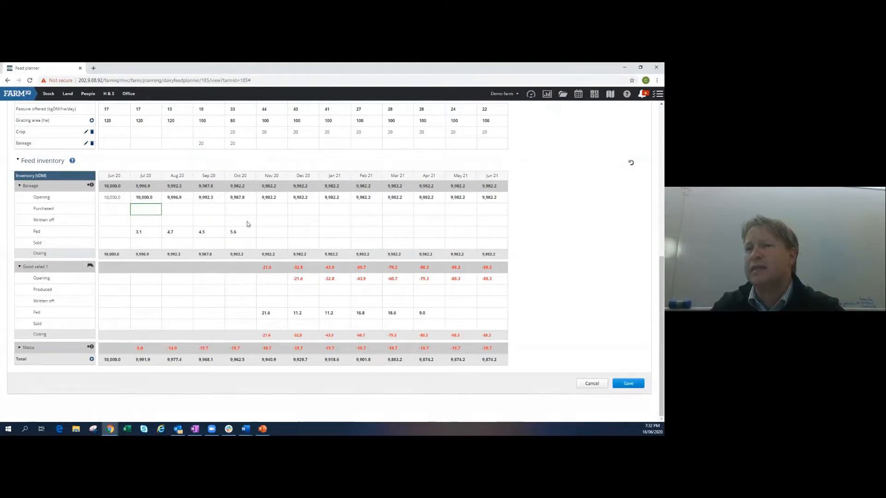
click(19, 186)
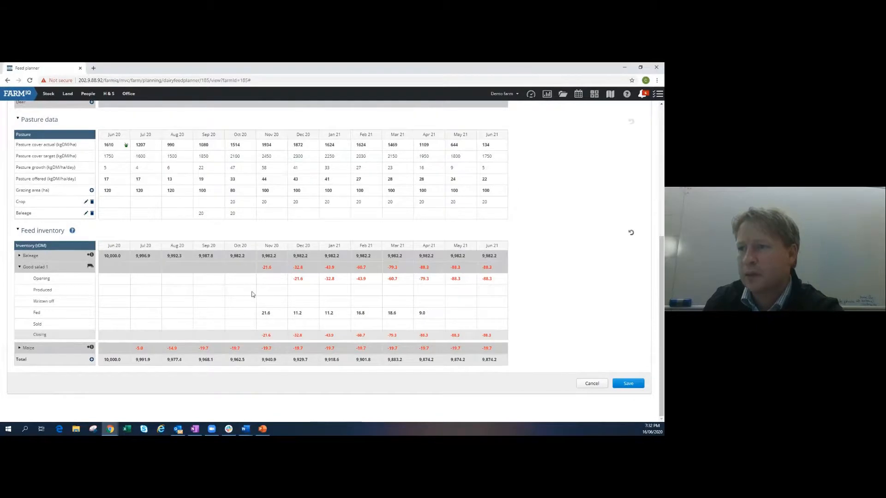
- Enter 90 tDM of Good salad 1 produced in Nov 20 in the feed inventory, and collapse its details
click(267, 294)
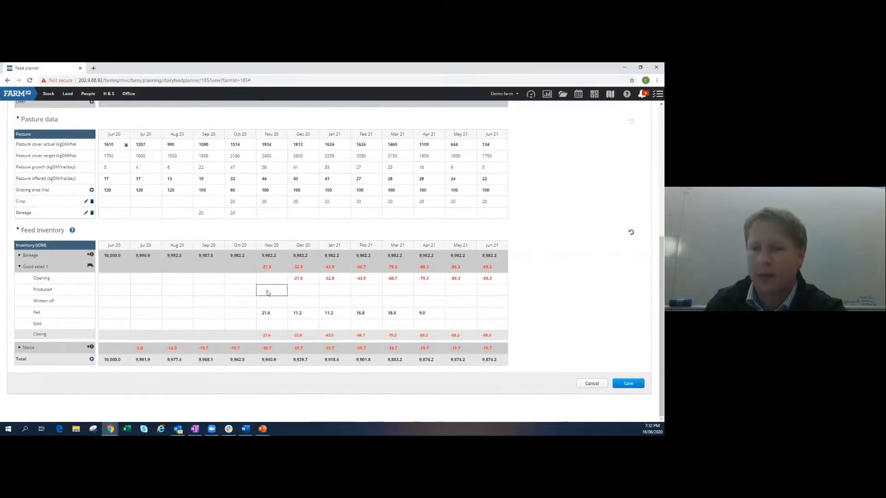
text(90)
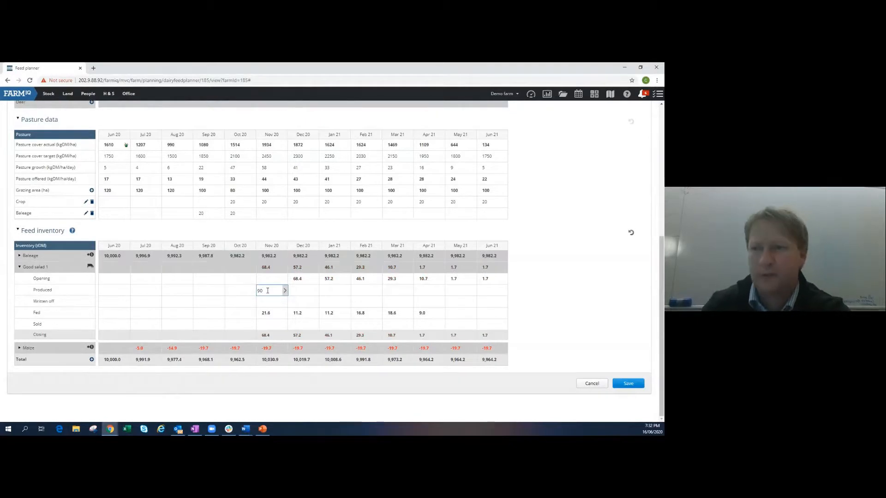
key(Tab)
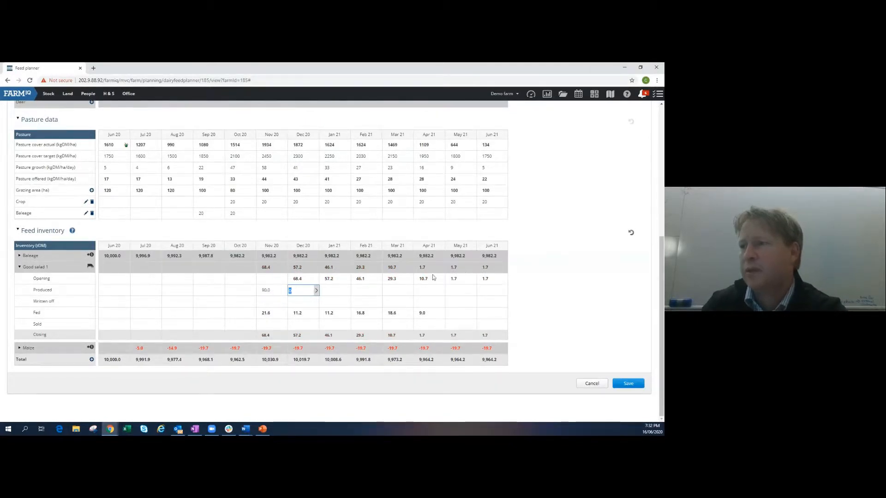
click(434, 293)
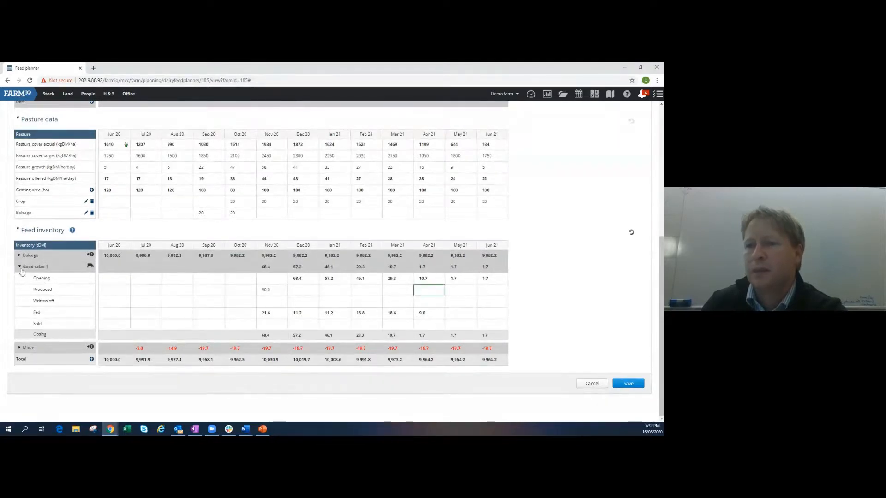
click(20, 266)
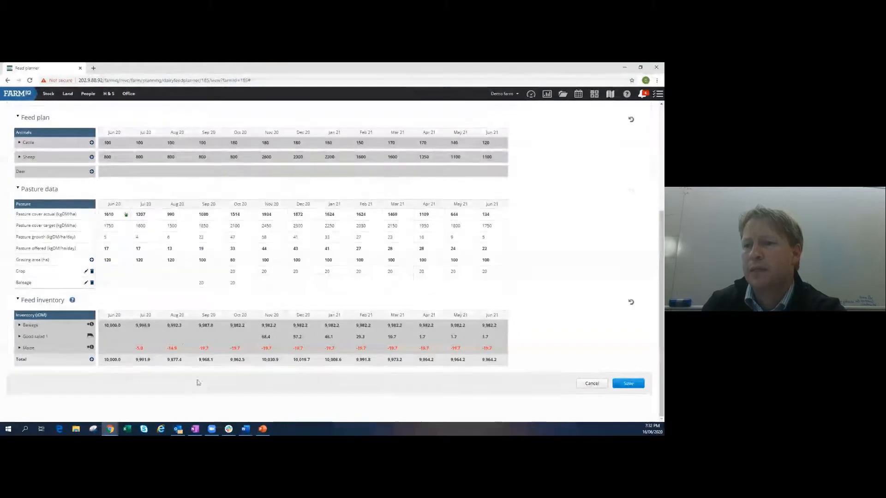
- Set the Jun 20 opening balance of Maize in the feed inventory to 20 tDM, and collapse its details
click(20, 347)
scroll(184, 341, down, 2)
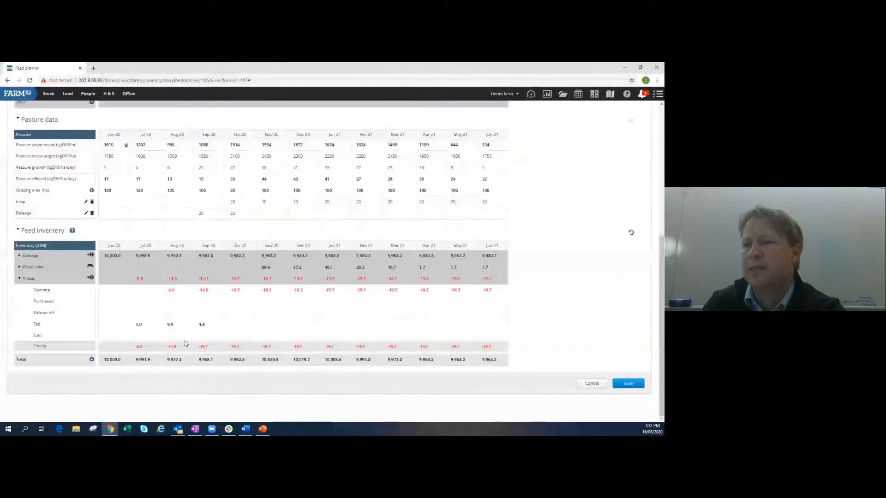
click(142, 294)
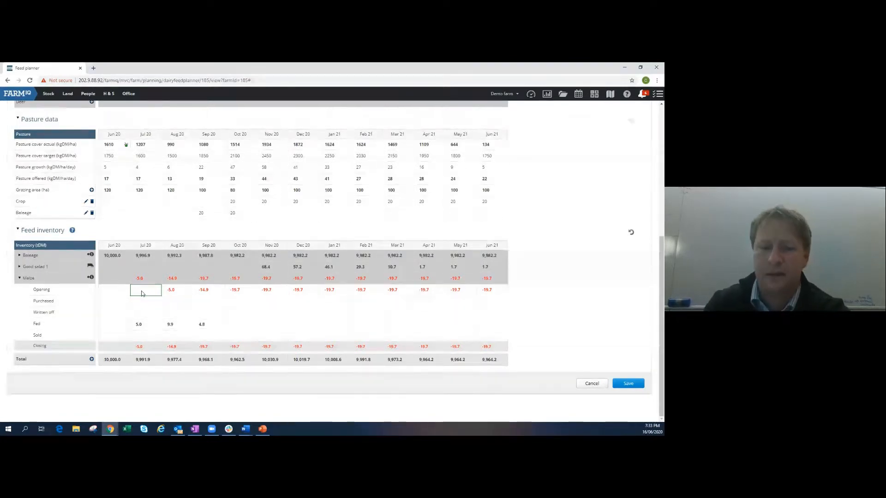
click(148, 302)
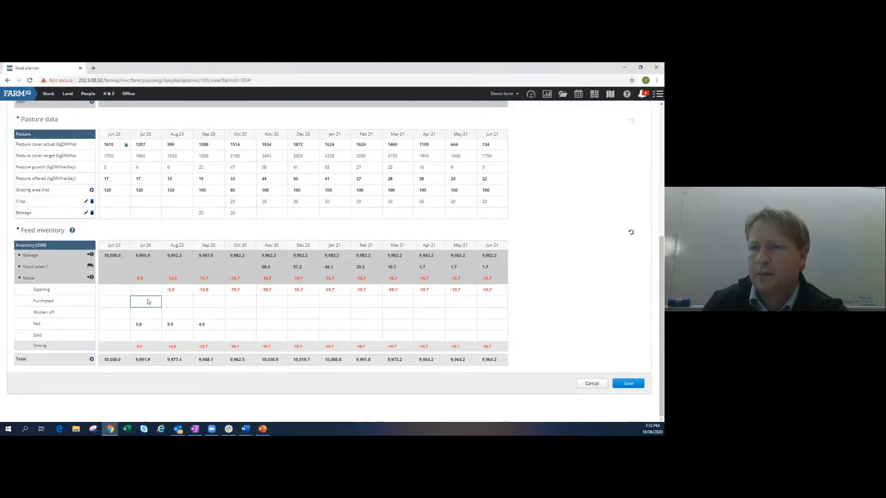
click(119, 292)
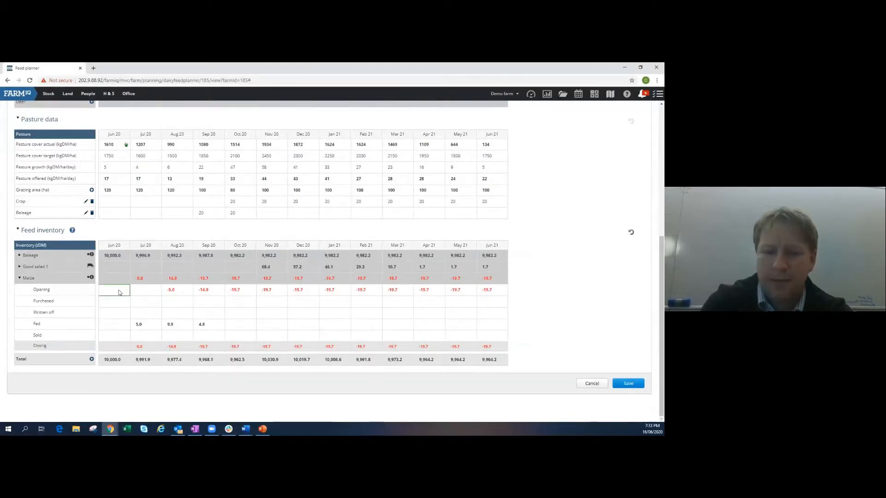
text(20)
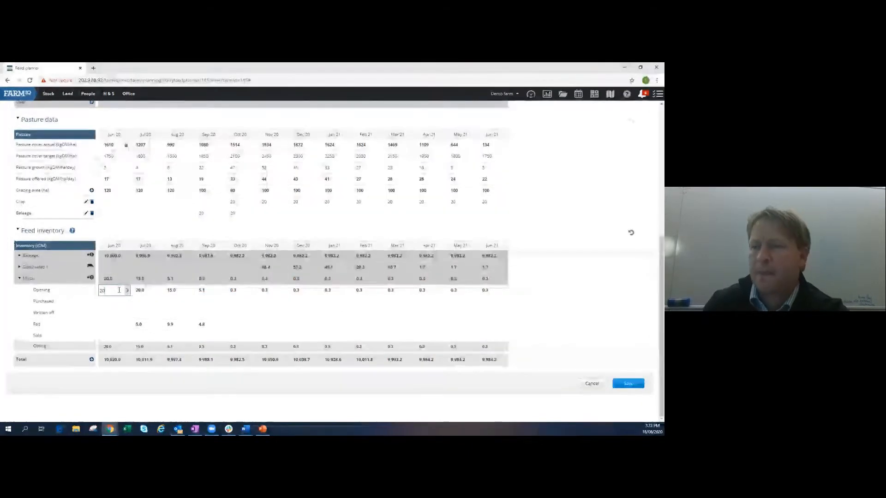
click(157, 311)
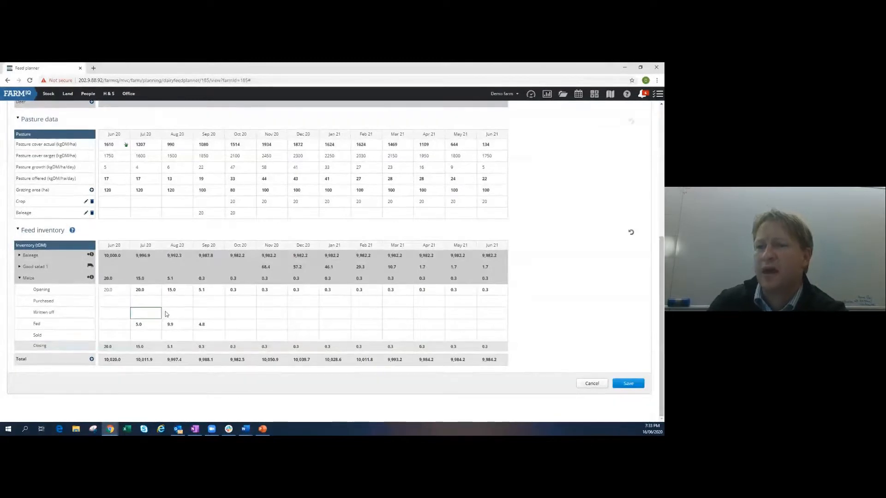
click(19, 278)
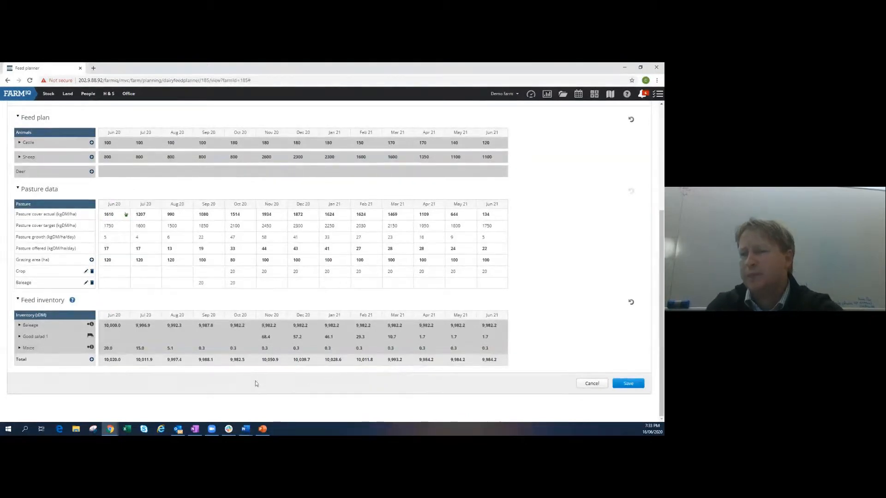
- Change the feed plan's planning interval to 10 day (3 periods per month) and save the planner settings
scroll(261, 384, up, 1)
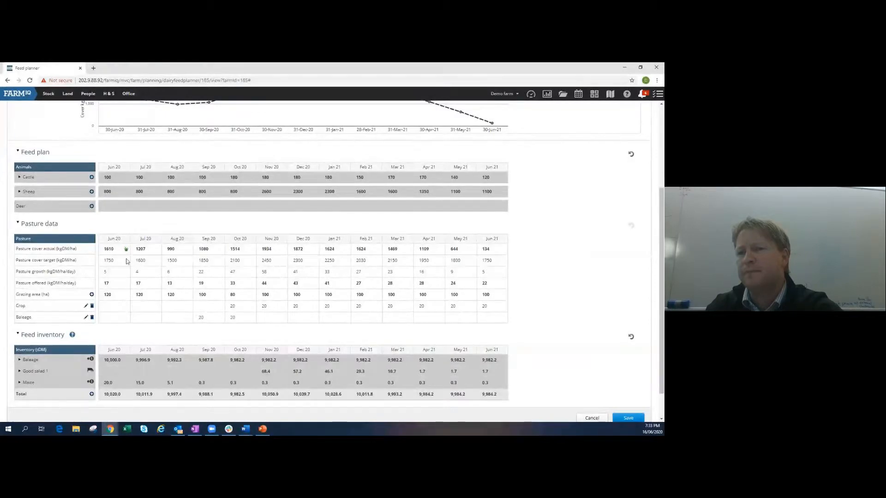
scroll(181, 264, up, 4)
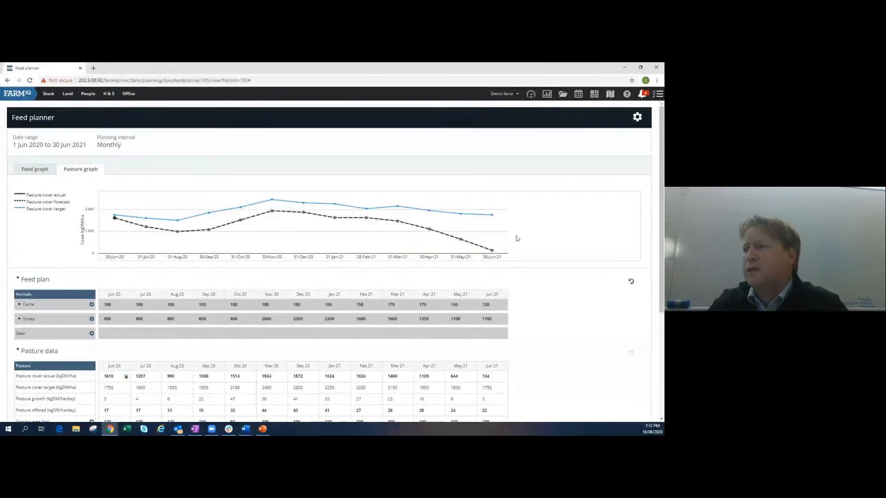
click(636, 119)
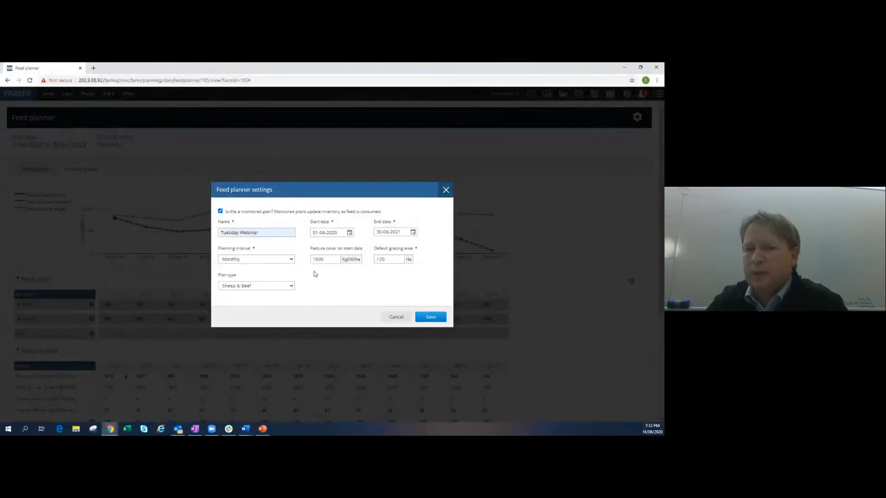
click(291, 260)
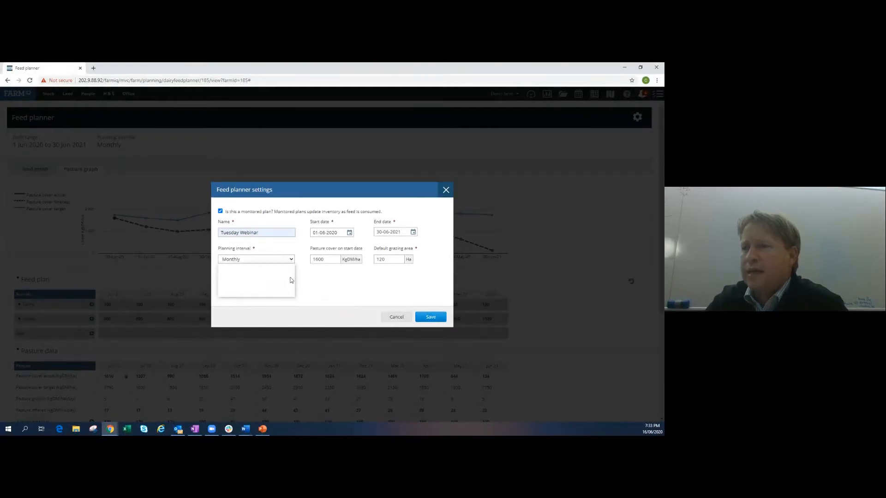
click(235, 288)
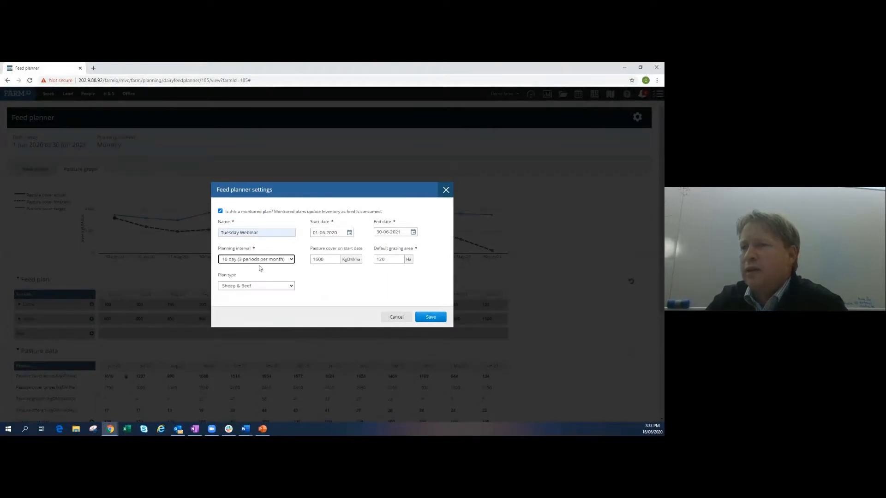
click(274, 260)
click(337, 287)
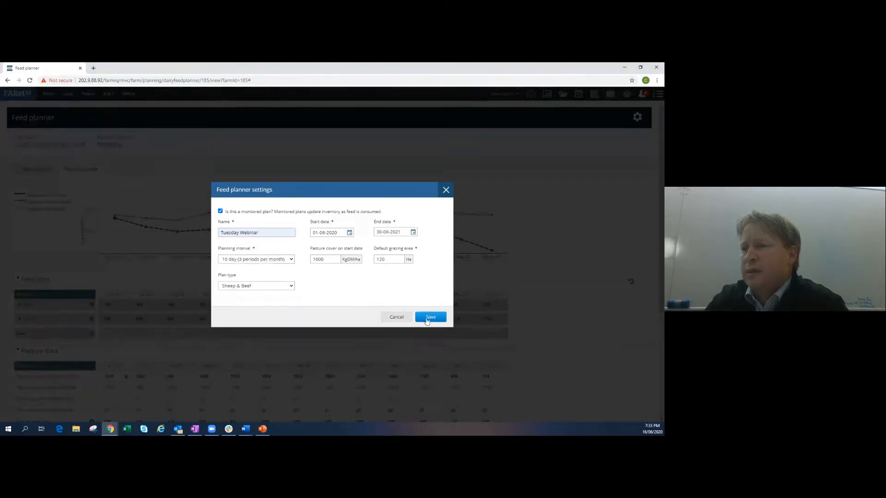
click(430, 317)
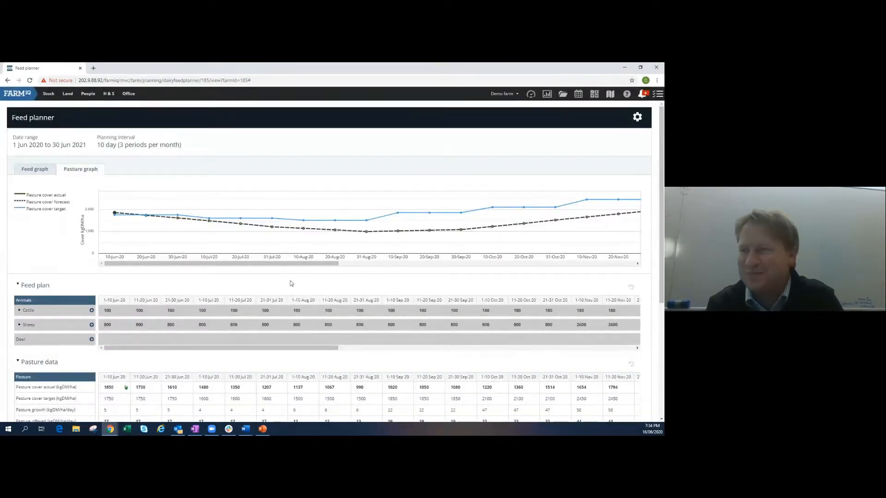
- Review the 10-day pasture graph, pasture data and feed inventory, and open the farm's pasture covers page
drag(291, 264, 235, 286)
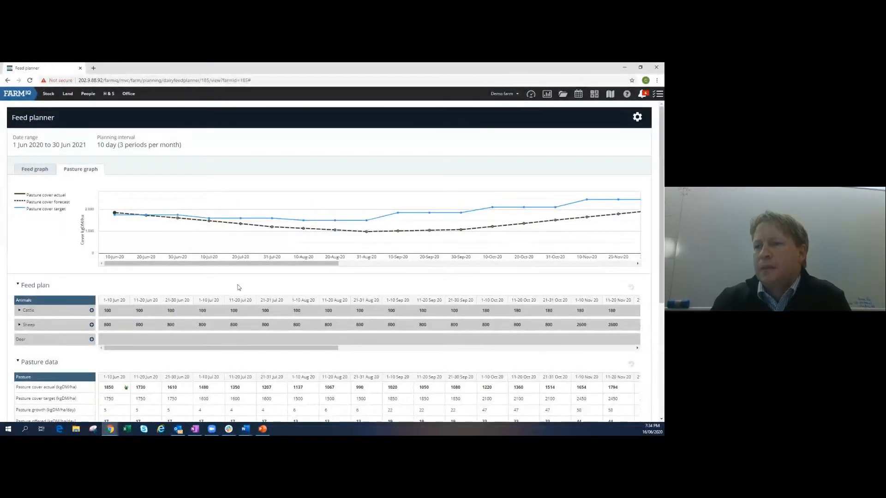
scroll(297, 316, down, 2)
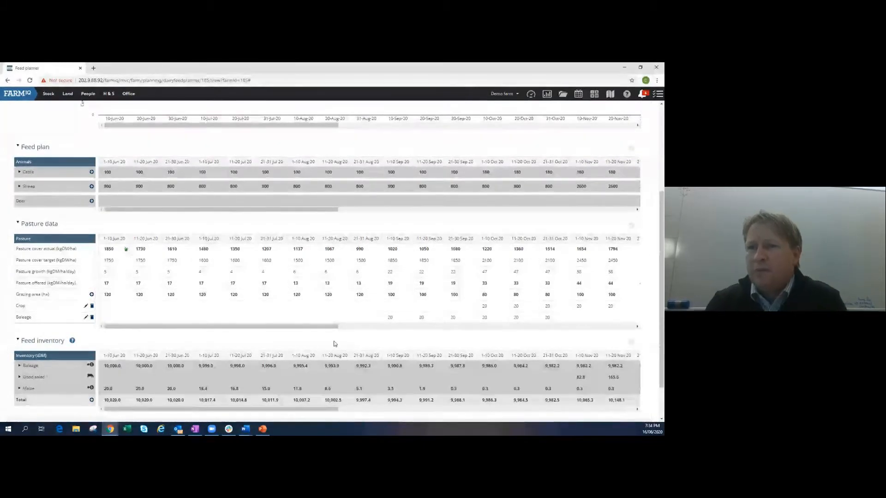
scroll(187, 276, down, 2)
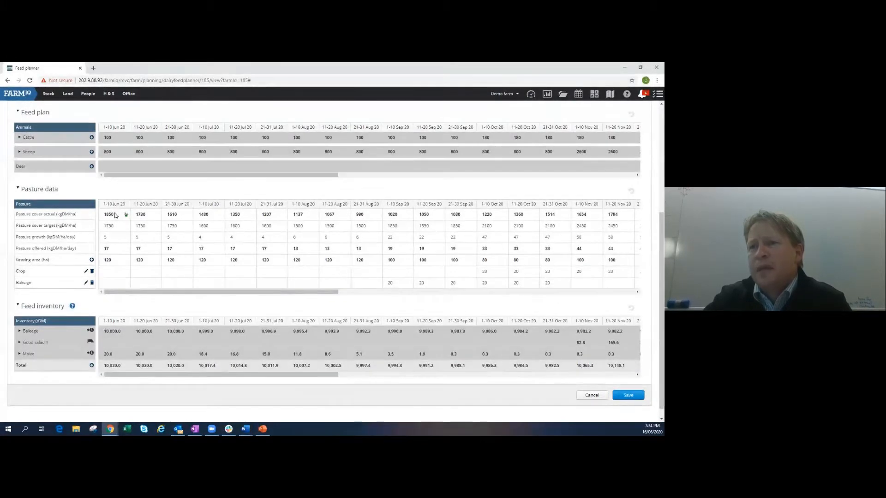
click(67, 95)
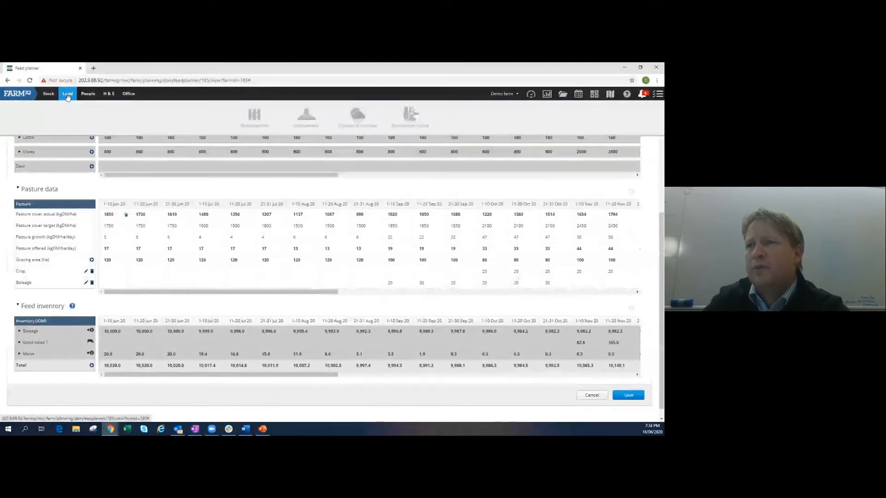
mouse_move(249, 126)
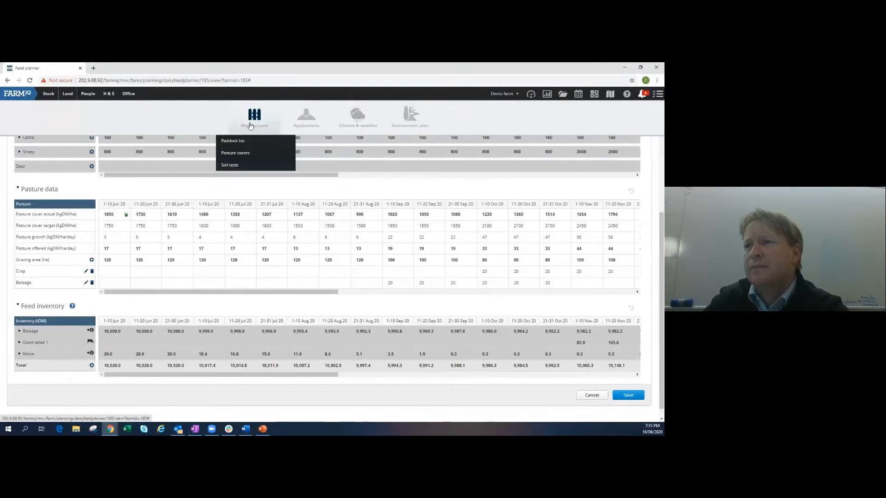
click(250, 157)
click(365, 125)
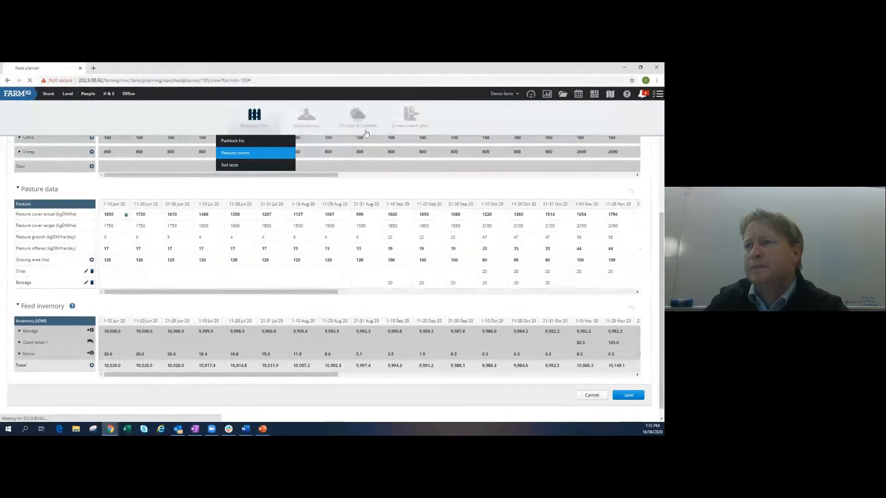